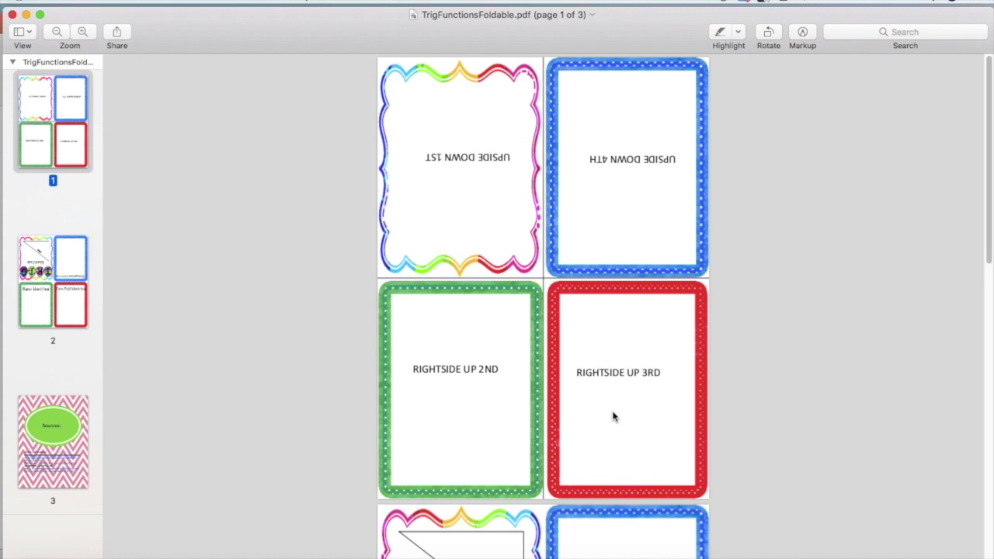
Switch to PowerPoint and set the slides to Letter Paper (8.5x11 in) in portrait orientation, scaling the content up
{"action": "left_click", "coordinate": [630, 556]}
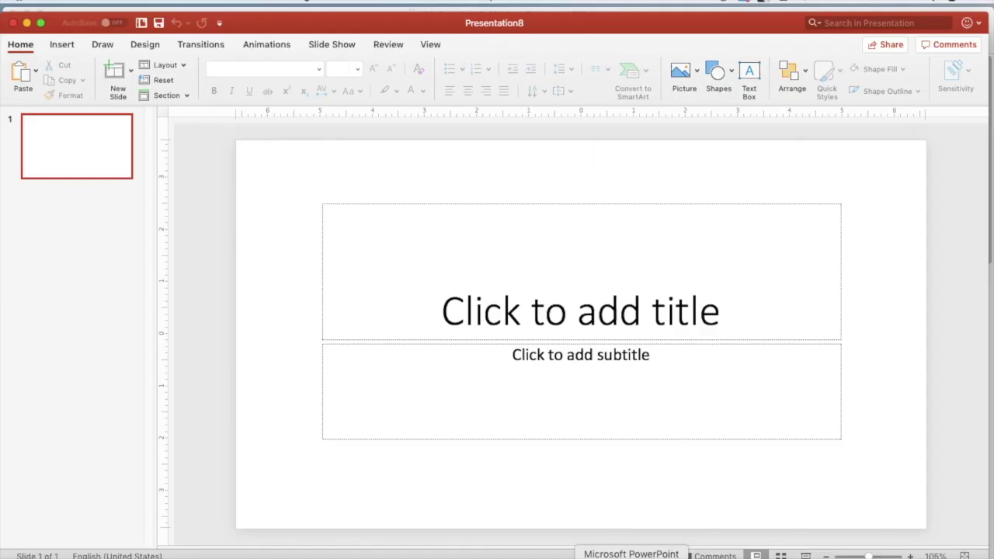
{"action": "left_click_drag", "start_coordinate": [566, 23], "coordinate": [566, 15]}
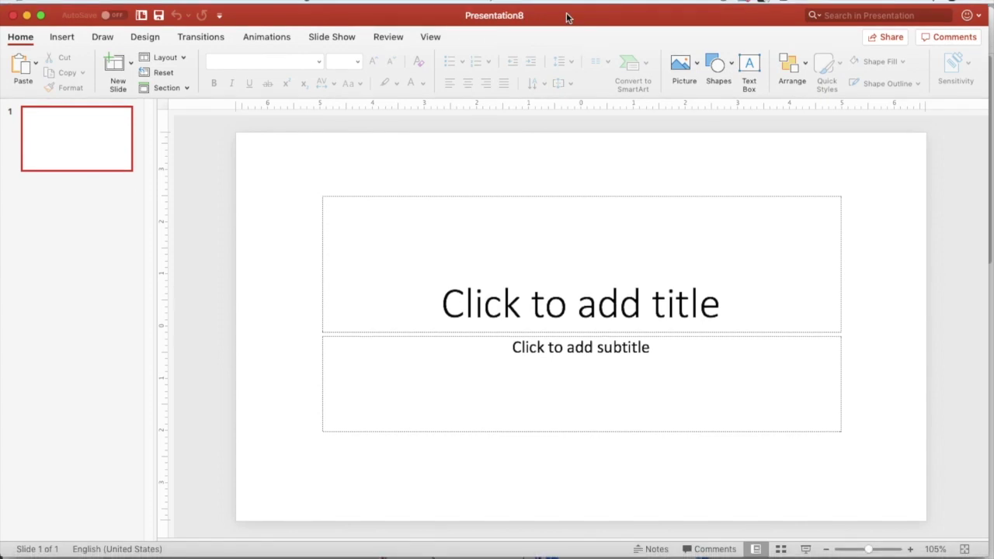
{"action": "left_click", "coordinate": [111, 0]}
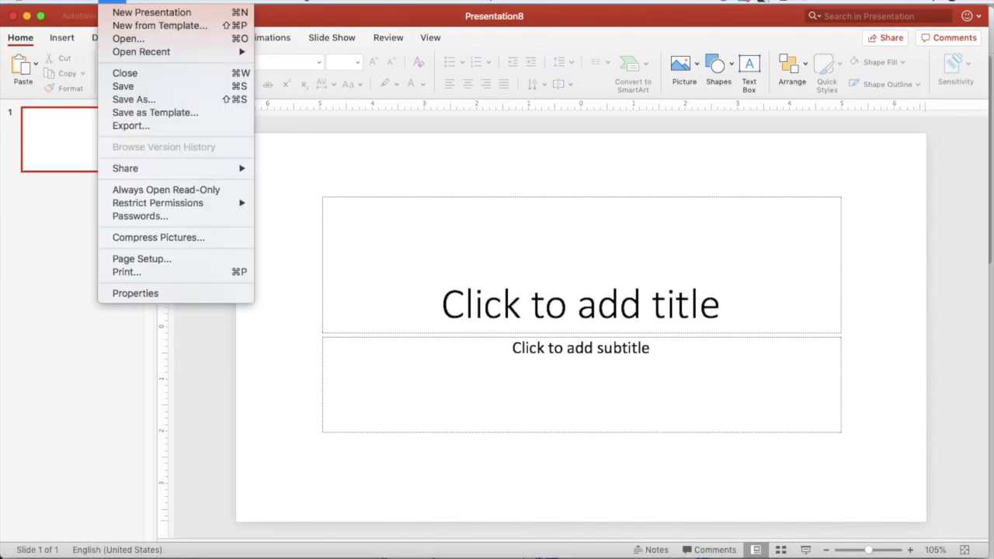
{"action": "left_click", "coordinate": [161, 260]}
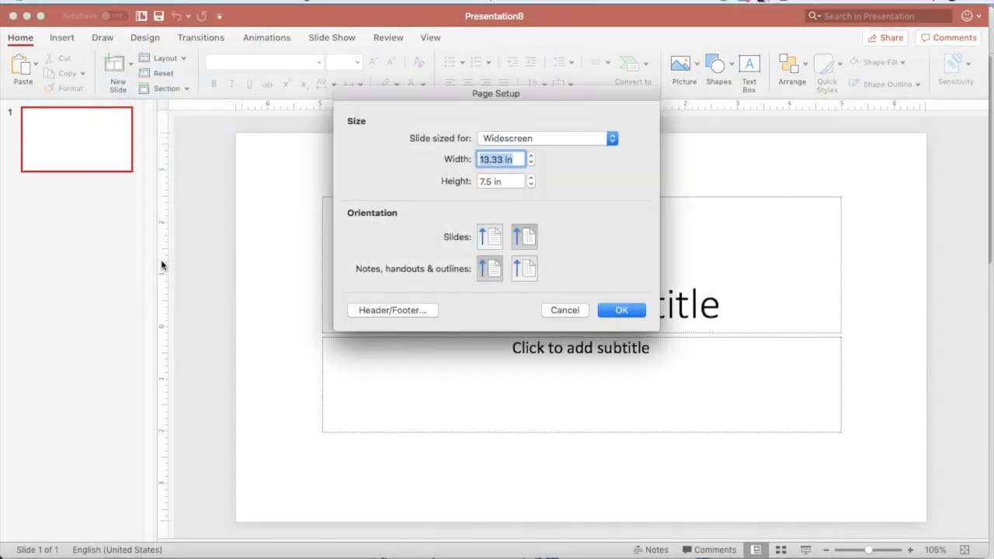
{"action": "left_click", "coordinate": [496, 136]}
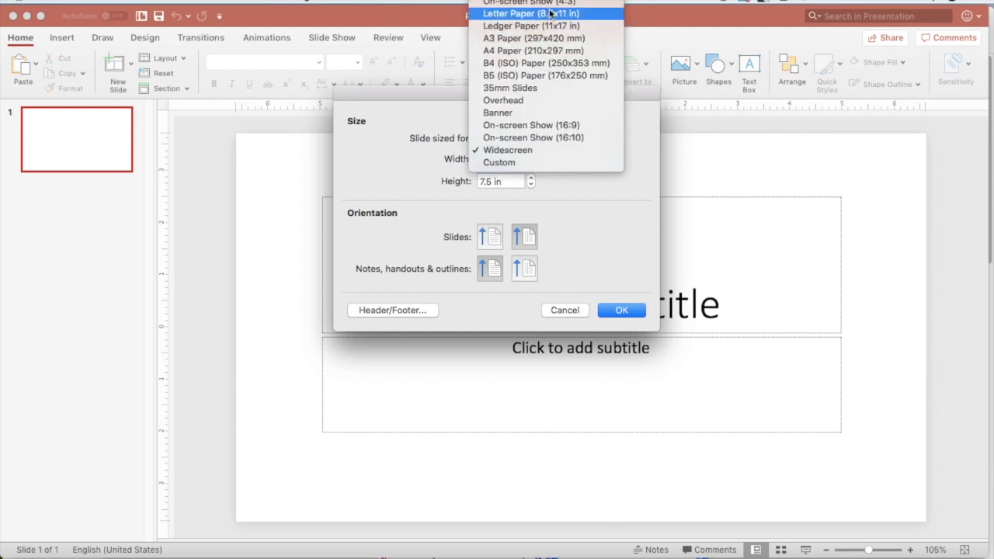
{"action": "left_click", "coordinate": [552, 45]}
{"action": "left_click", "coordinate": [483, 243]}
{"action": "left_click", "coordinate": [627, 310]}
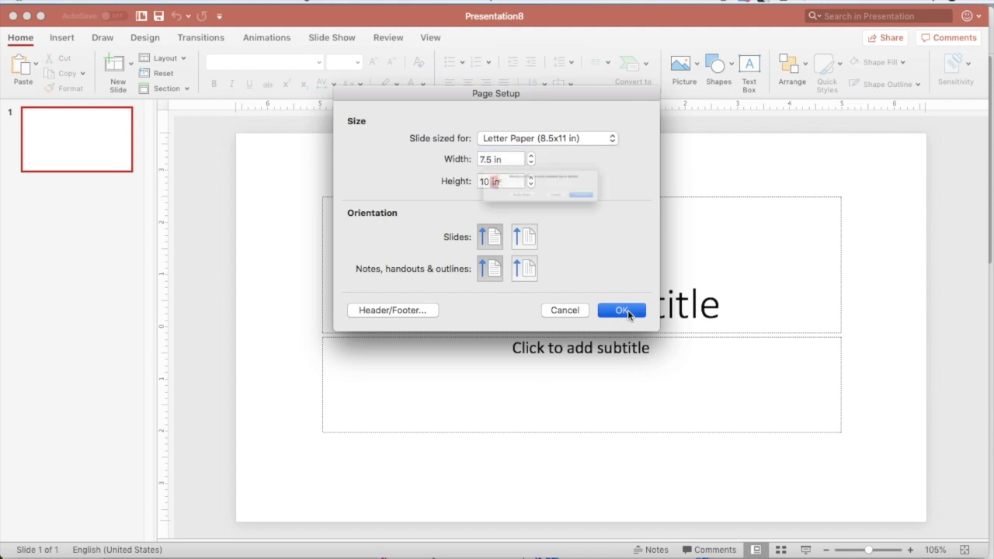
{"action": "left_click", "coordinate": [658, 216]}
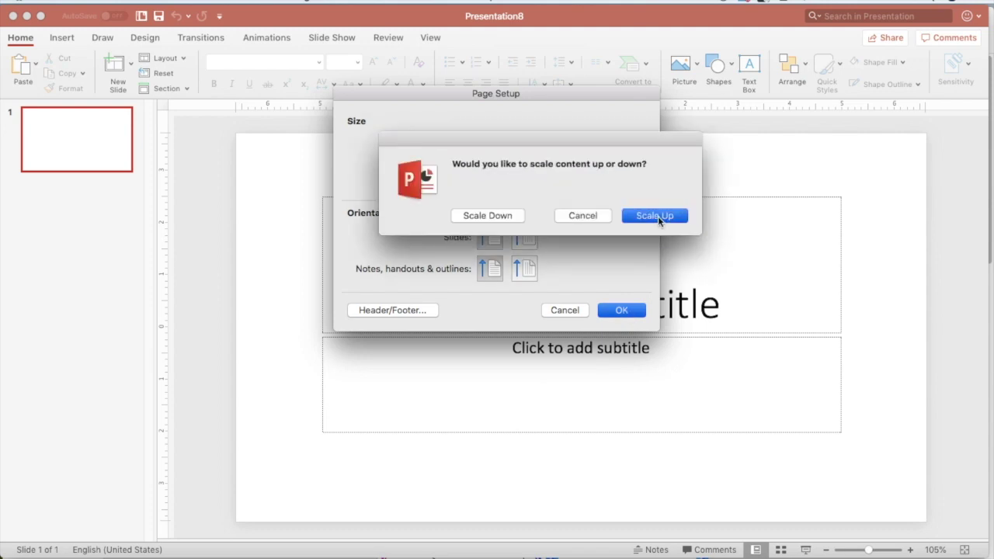
{"action": "left_click", "coordinate": [658, 216]}
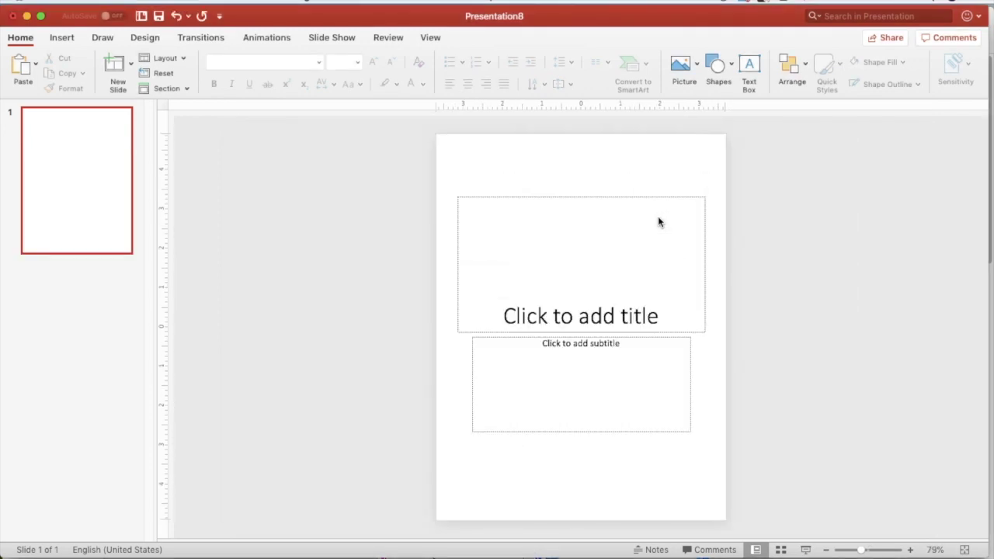
Apply the blank layout without title or subtitle placeholders to the slide
{"action": "left_click", "coordinate": [165, 58]}
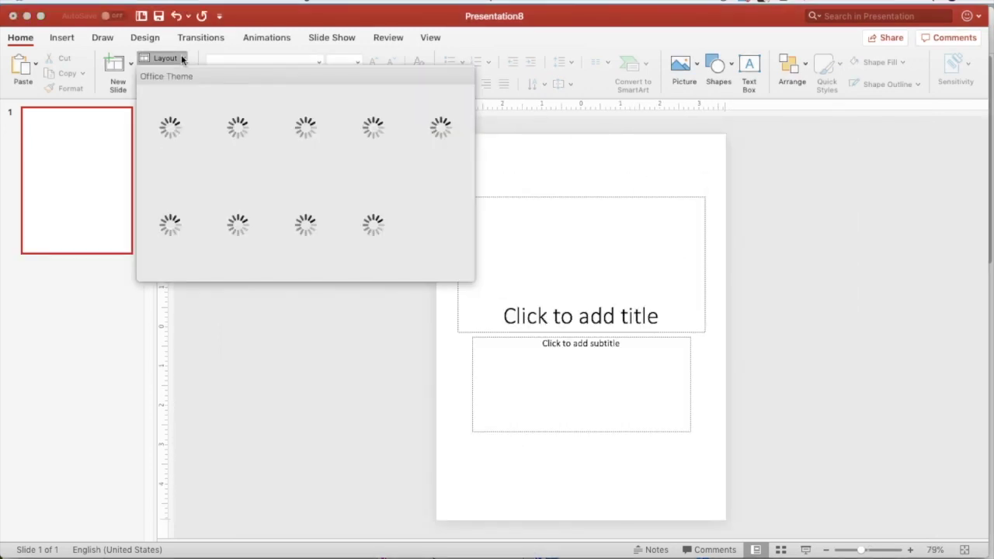
{"action": "left_click", "coordinate": [222, 193]}
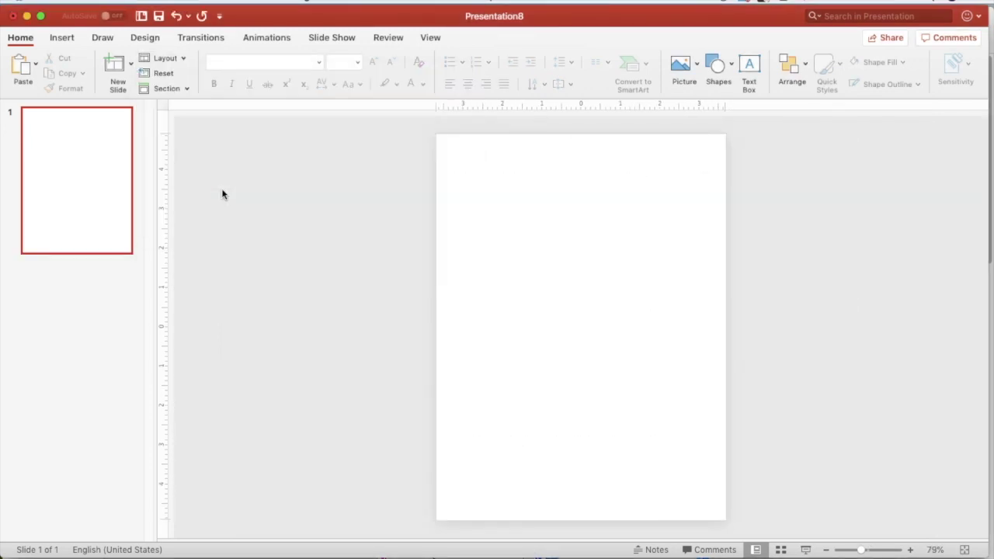
Draw a vertical line 10" long from the slide's top edge to its bottom edge and align it to the horizontal center
{"action": "left_click", "coordinate": [78, 44]}
{"action": "left_click", "coordinate": [305, 65]}
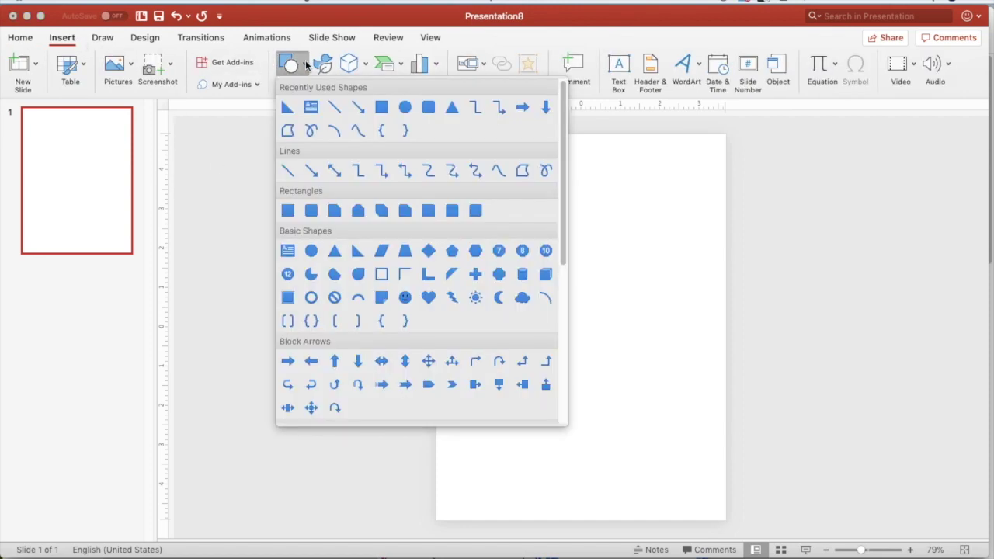
{"action": "left_click", "coordinate": [334, 107]}
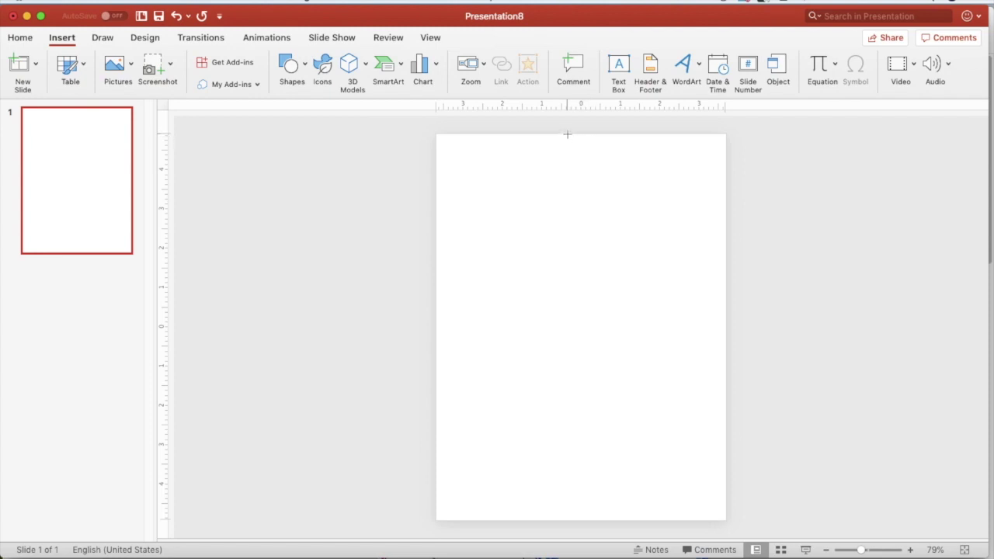
{"action": "left_click_drag", "start_coordinate": [567, 135], "coordinate": [562, 519]}
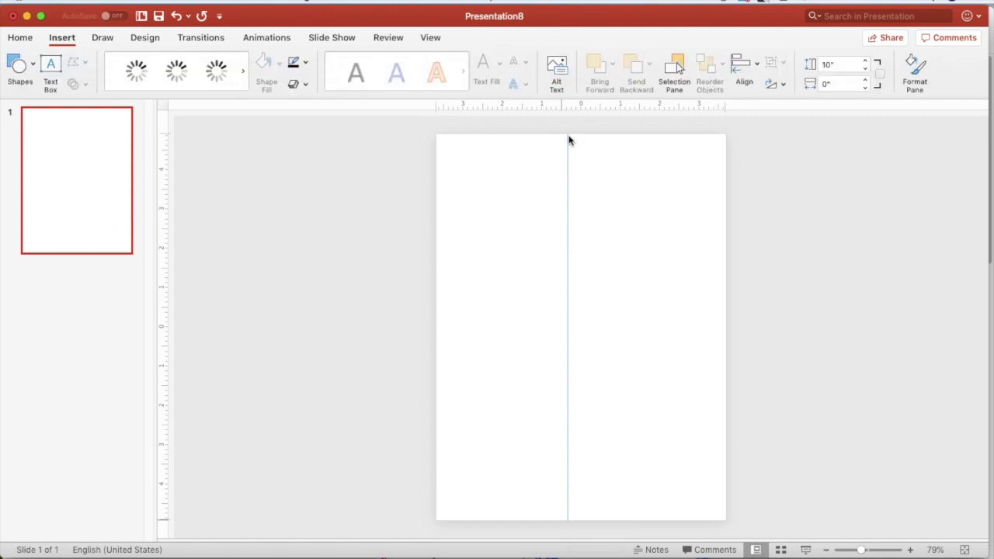
{"action": "left_click_drag", "start_coordinate": [568, 134], "coordinate": [569, 134]}
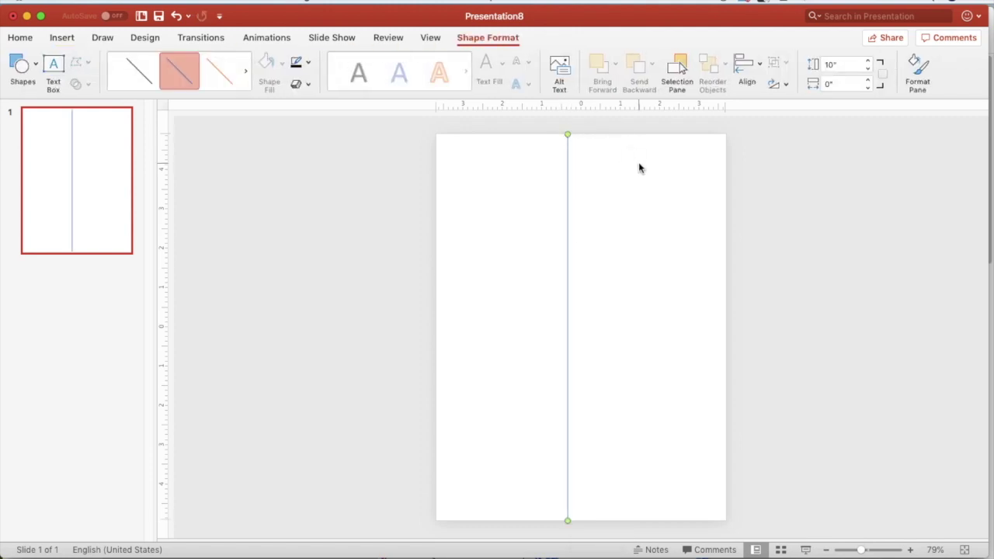
{"action": "left_click", "coordinate": [757, 62]}
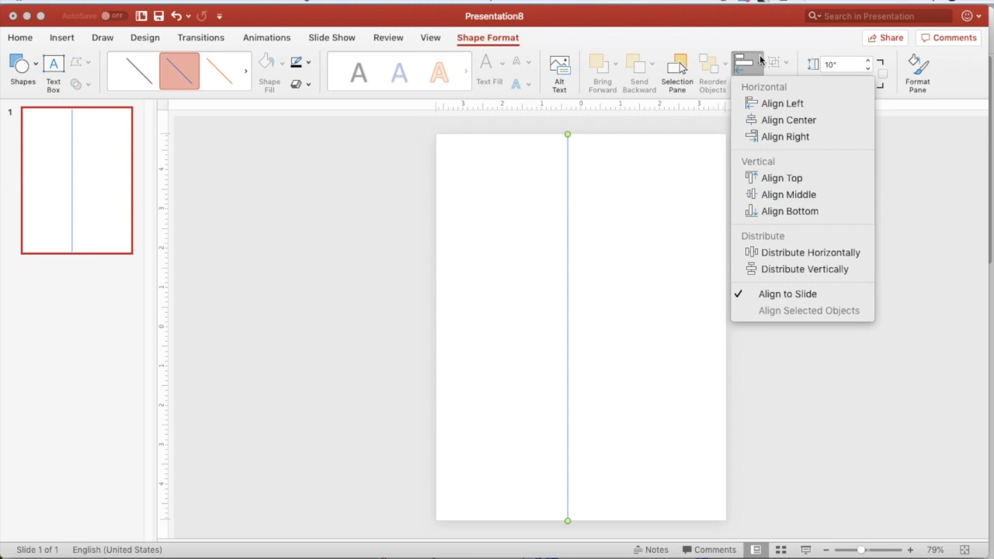
{"action": "left_click", "coordinate": [800, 126]}
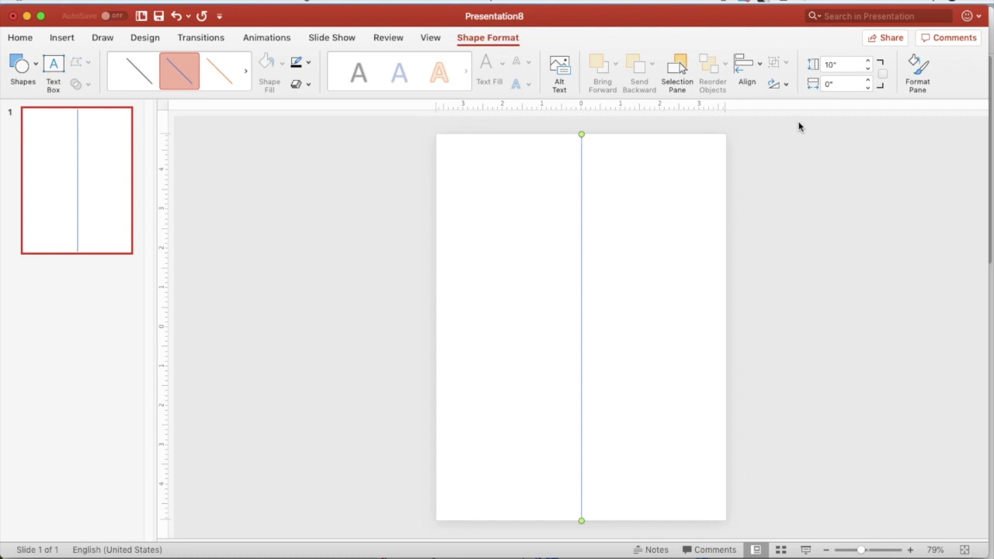
{"action": "left_click", "coordinate": [466, 222]}
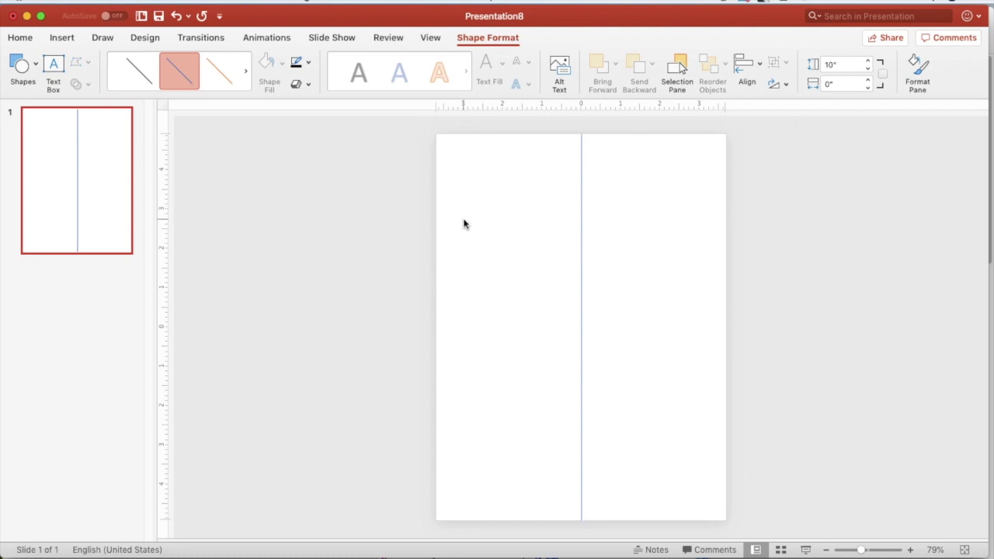
Draw a horizontal line 7.5" long across the full width of the slide and align it to the vertical middle
{"action": "left_click", "coordinate": [69, 38]}
{"action": "left_click", "coordinate": [286, 68]}
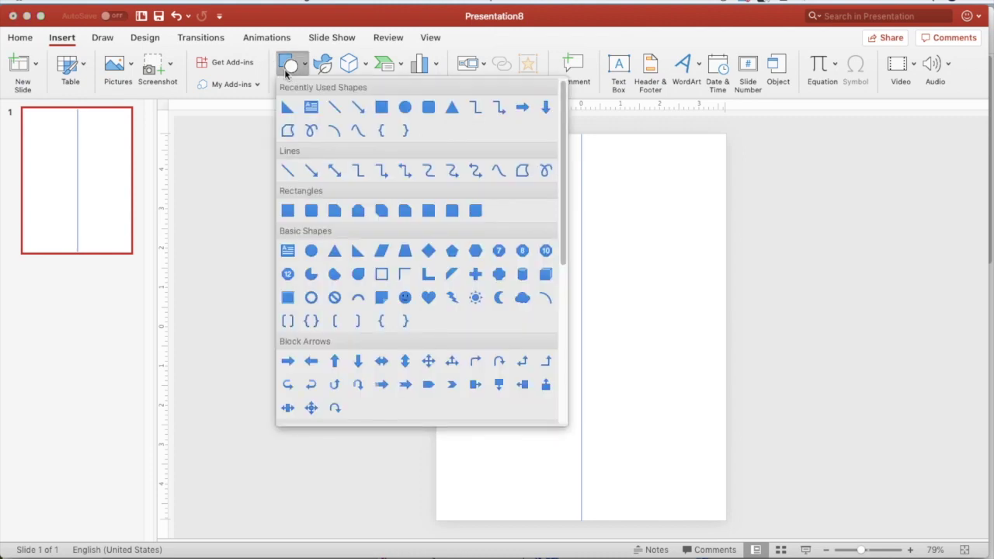
{"action": "left_click", "coordinate": [334, 107]}
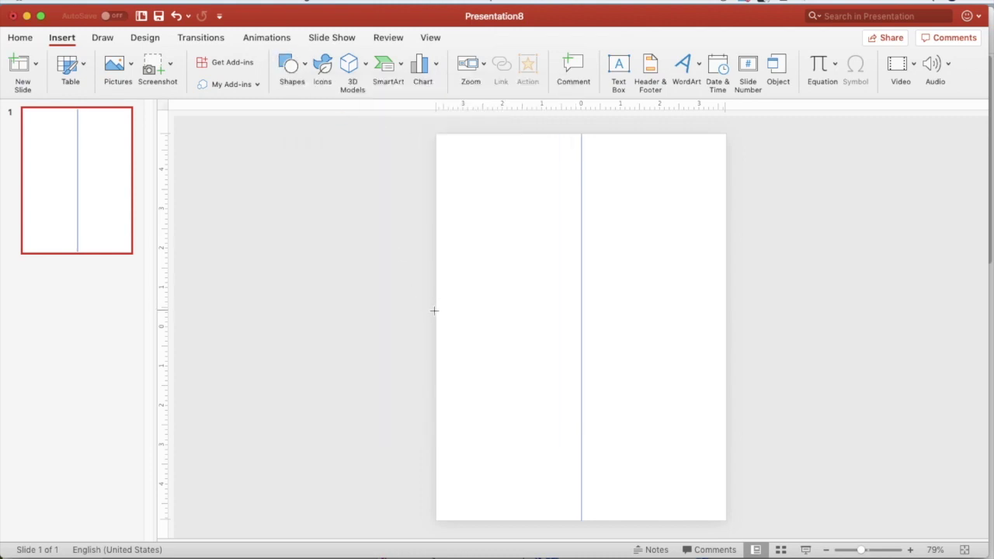
{"action": "left_click_drag", "start_coordinate": [435, 311], "coordinate": [720, 310]}
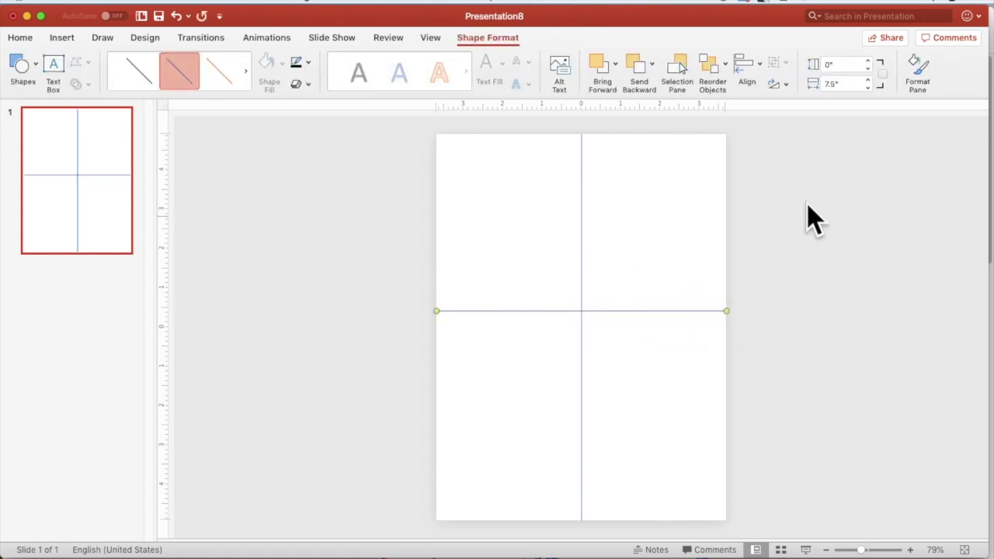
{"action": "left_click", "coordinate": [756, 66]}
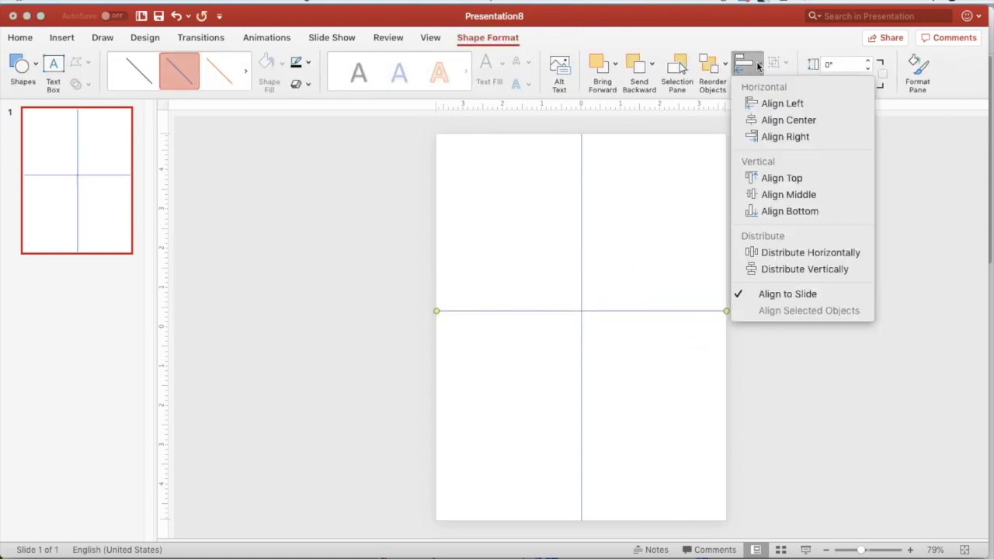
{"action": "left_click", "coordinate": [782, 194]}
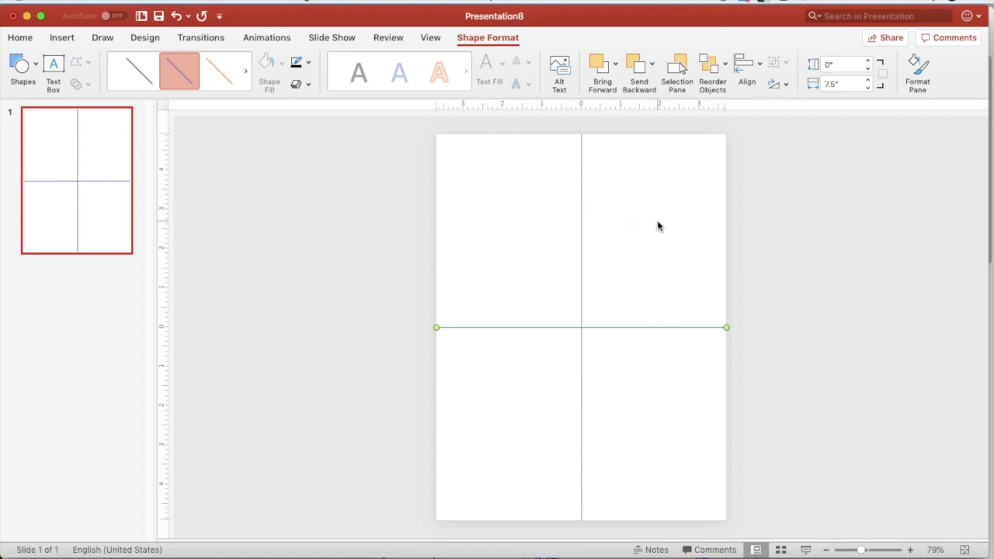
{"action": "left_click", "coordinate": [661, 387]}
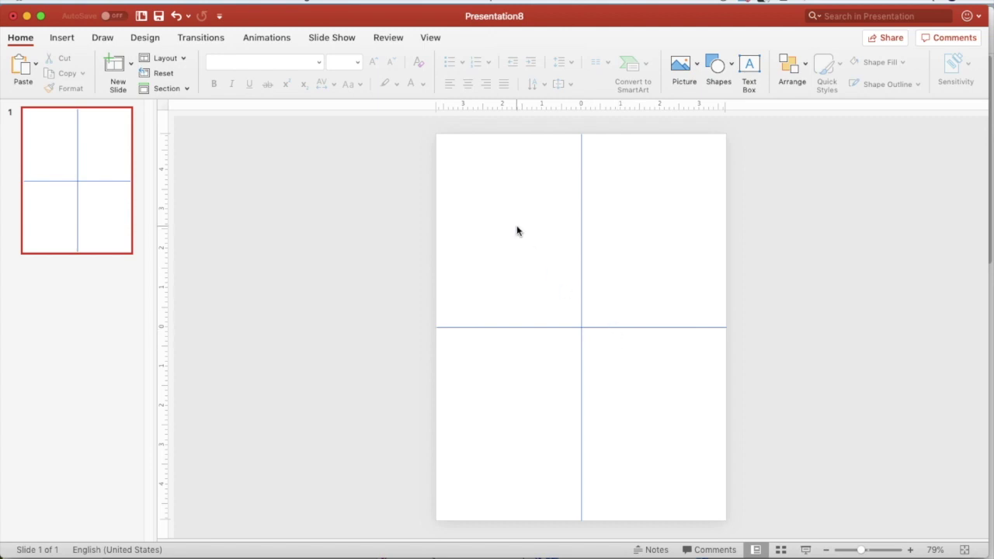
Insert the rainbow border picture Rainbow01.png from the watercolor frames folder in Downloads
{"action": "left_click", "coordinate": [63, 39]}
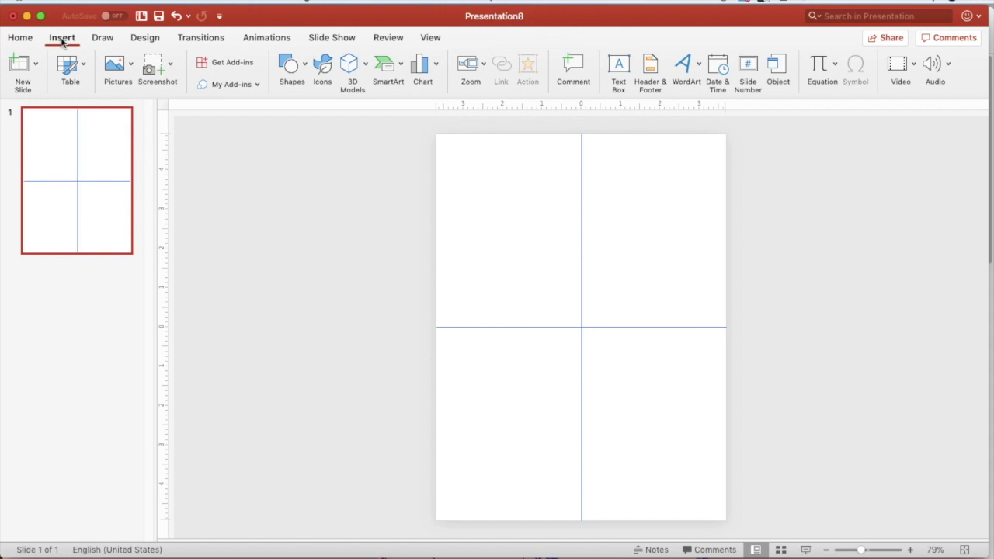
{"action": "left_click", "coordinate": [129, 64]}
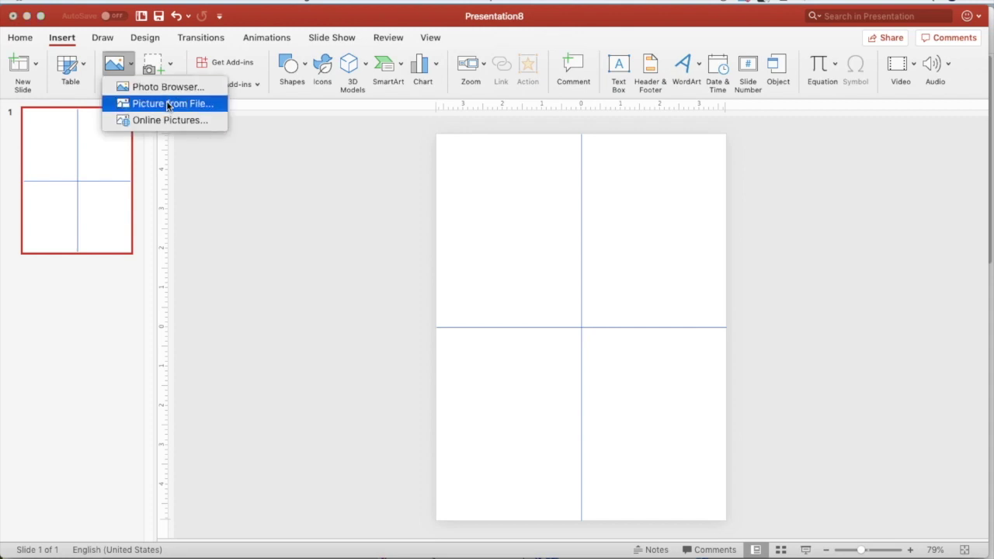
{"action": "left_click", "coordinate": [168, 105]}
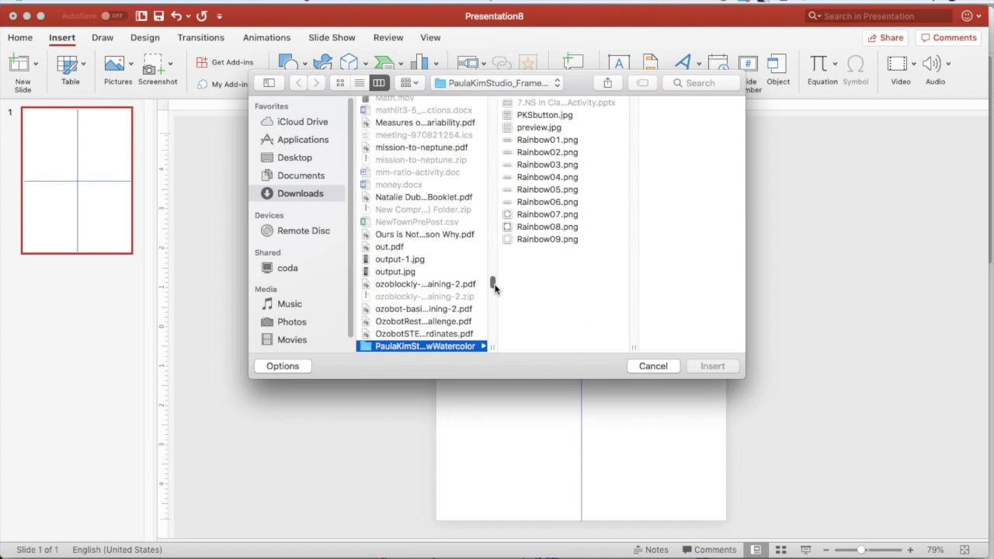
{"action": "mouse_move", "coordinate": [494, 286]}
{"action": "left_mouse_down"}
{"action": "mouse_move", "coordinate": [495, 298]}
{"action": "mouse_move", "coordinate": [492, 288]}
{"action": "left_mouse_up"}
{"action": "left_click", "coordinate": [531, 178]}
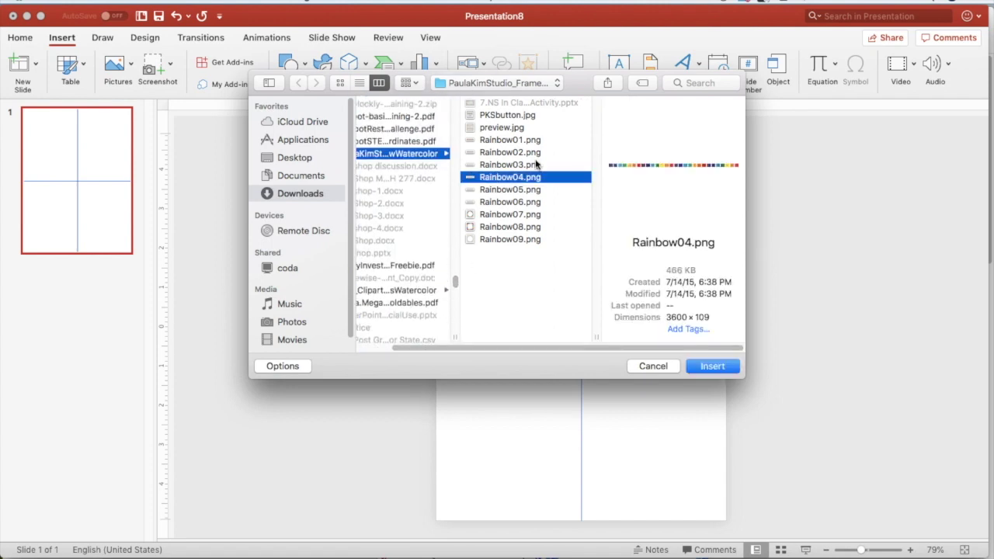
{"action": "left_click", "coordinate": [535, 164]}
{"action": "left_click", "coordinate": [511, 152]}
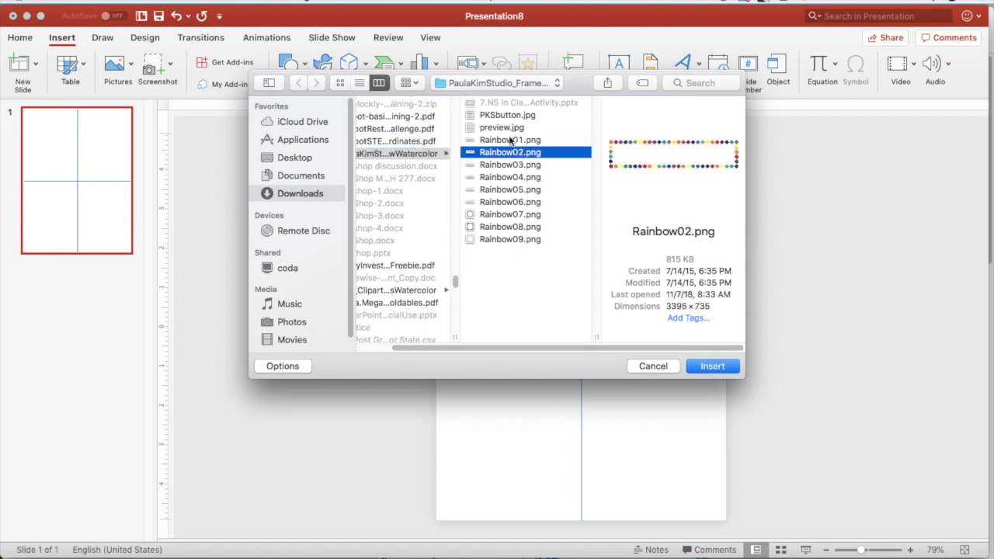
{"action": "left_click", "coordinate": [510, 141]}
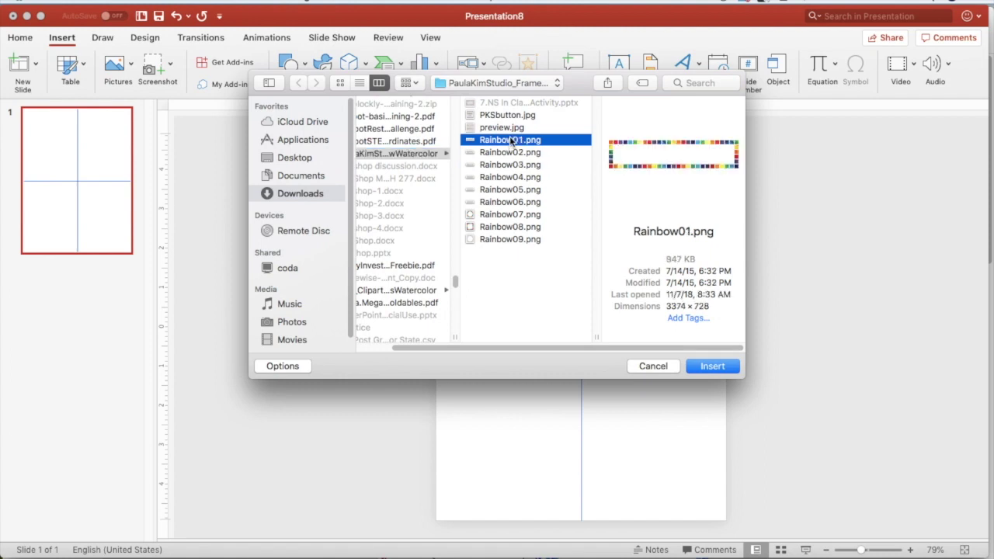
{"action": "left_click", "coordinate": [708, 366]}
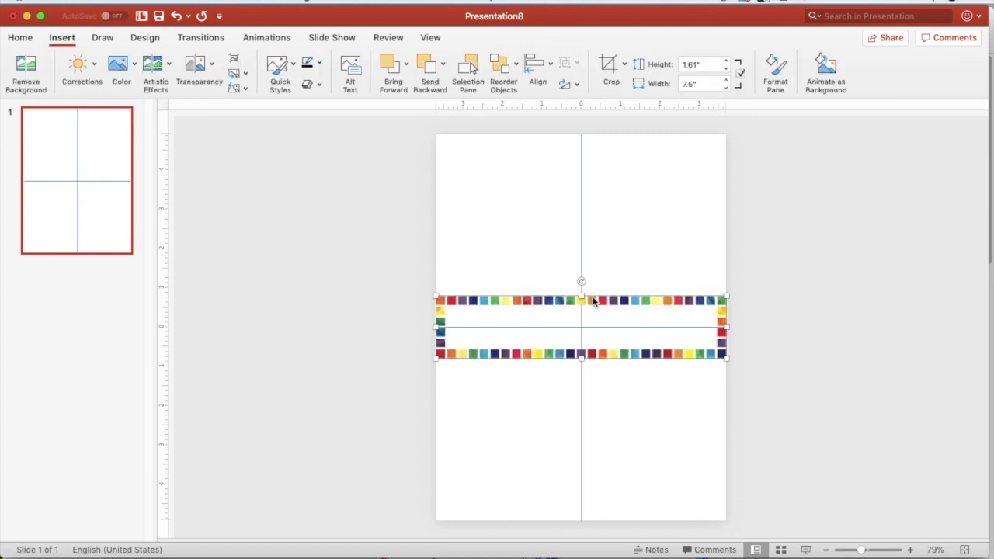
Resize the rainbow border to 5" high by 3.75" wide so it fills the upper-left quarter of the slide
{"action": "left_click_drag", "start_coordinate": [583, 282], "coordinate": [593, 132]}
{"action": "left_click_drag", "start_coordinate": [725, 197], "coordinate": [518, 328]}
{"action": "left_click_drag", "start_coordinate": [622, 230], "coordinate": [583, 230]}
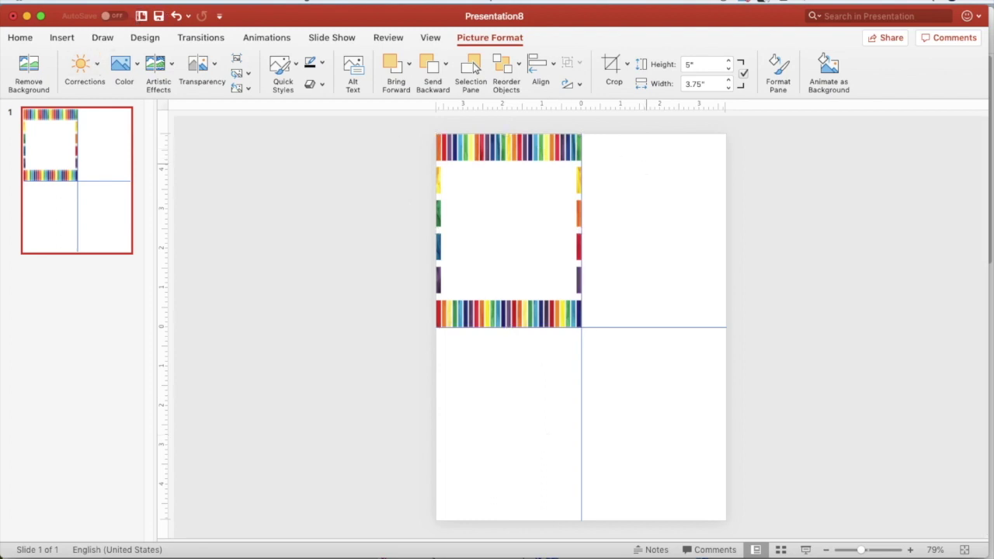
{"action": "key", "text": "Escape"}
Start inserting a picture from file and look through the Downloads folders for another border image
{"action": "left_click", "coordinate": [78, 39]}
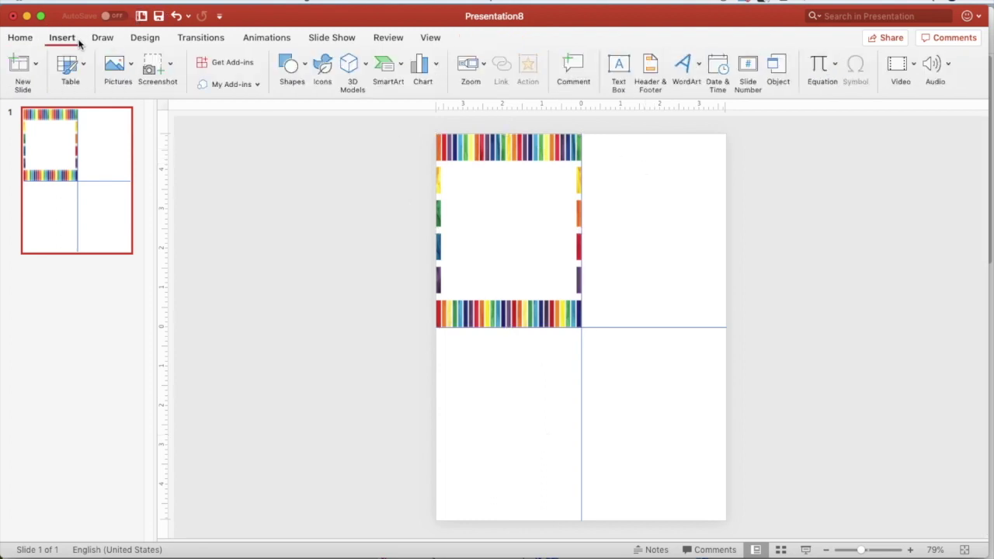
{"action": "left_click", "coordinate": [131, 64]}
{"action": "key", "text": "Return"}
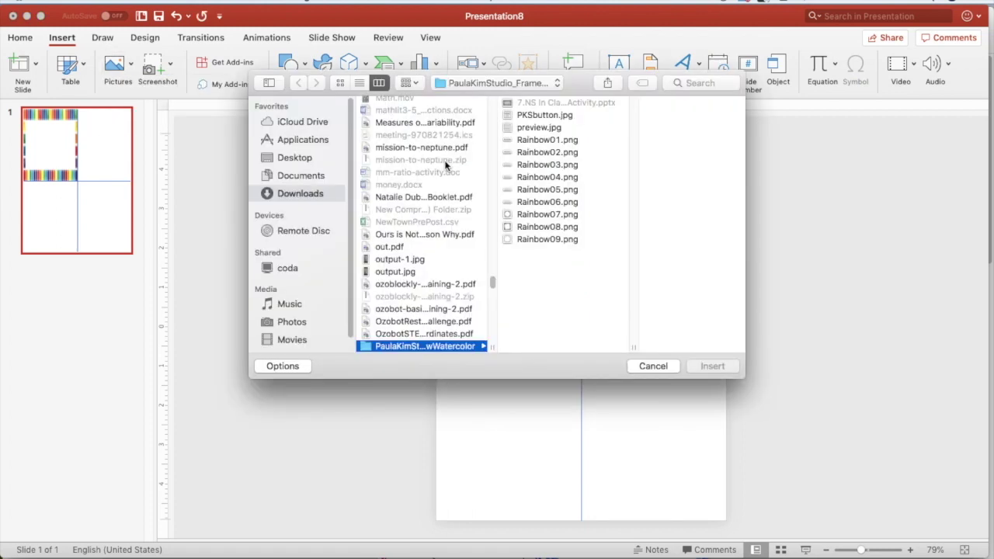
{"action": "scroll", "coordinate": [493, 294], "scroll_direction": "down", "scroll_amount": 5}
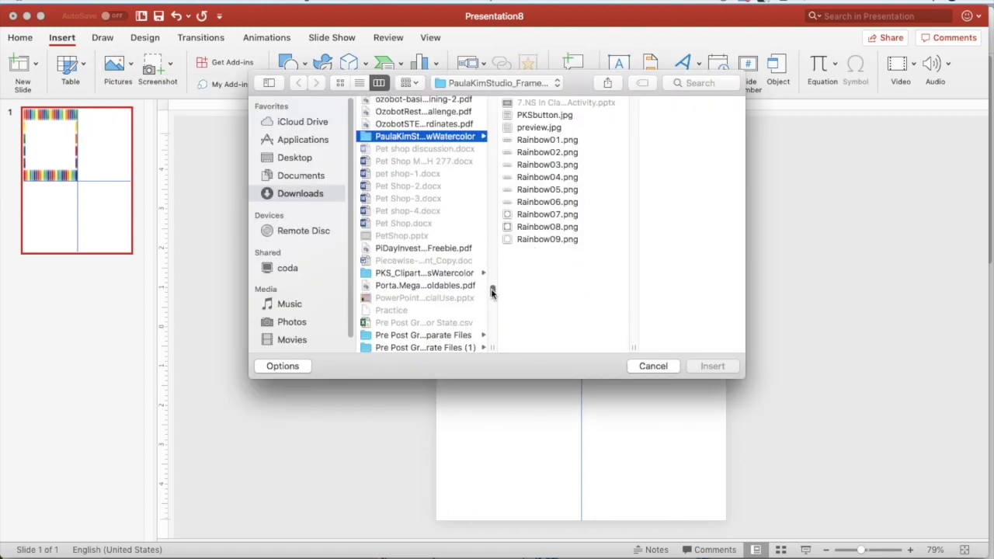
{"action": "scroll", "coordinate": [440, 271], "scroll_direction": "down", "scroll_amount": 5}
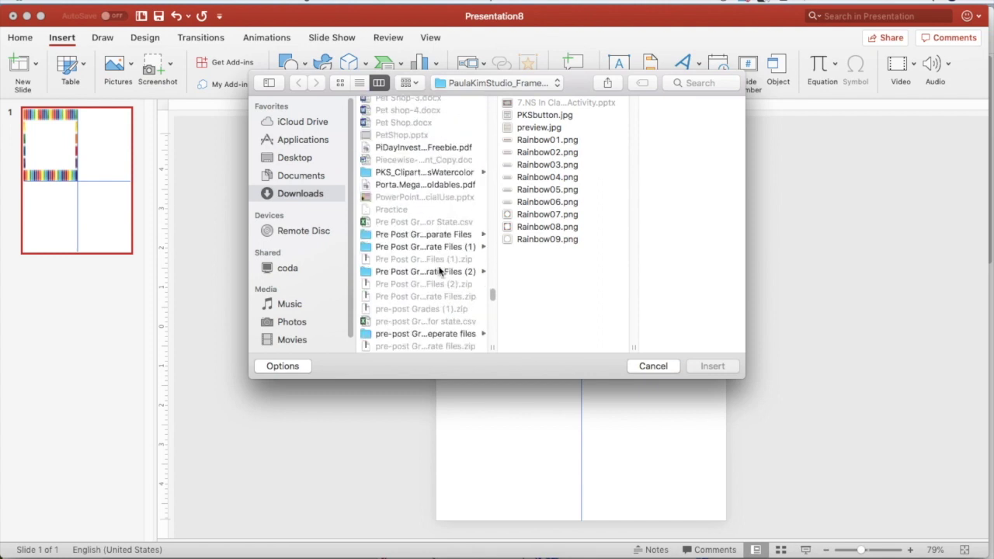
{"action": "left_click", "coordinate": [421, 172]}
{"action": "scroll", "coordinate": [450, 291], "scroll_direction": "down", "scroll_amount": 1}
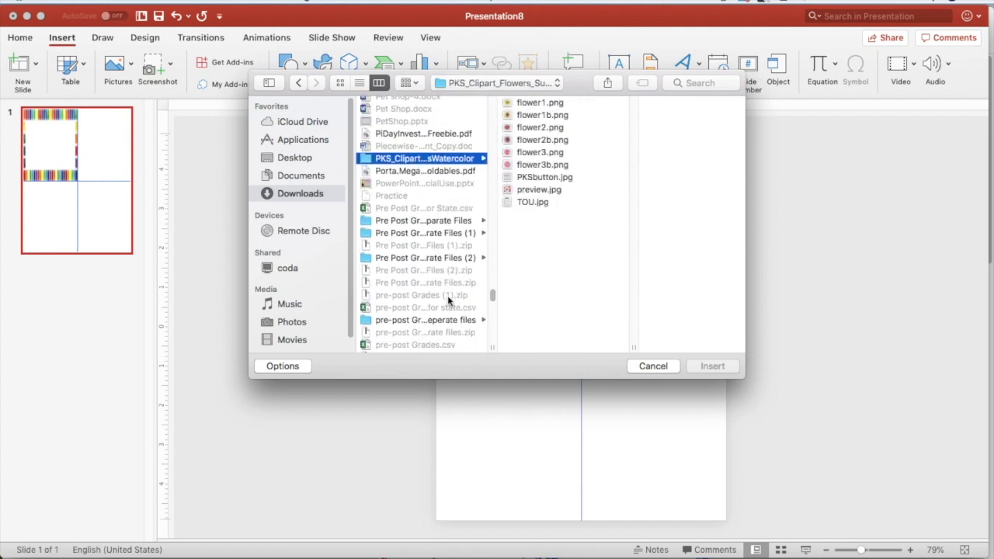
{"action": "left_click", "coordinate": [434, 323]}
{"action": "scroll", "coordinate": [436, 261], "scroll_direction": "down", "scroll_amount": 10}
{"action": "left_click", "coordinate": [422, 313]}
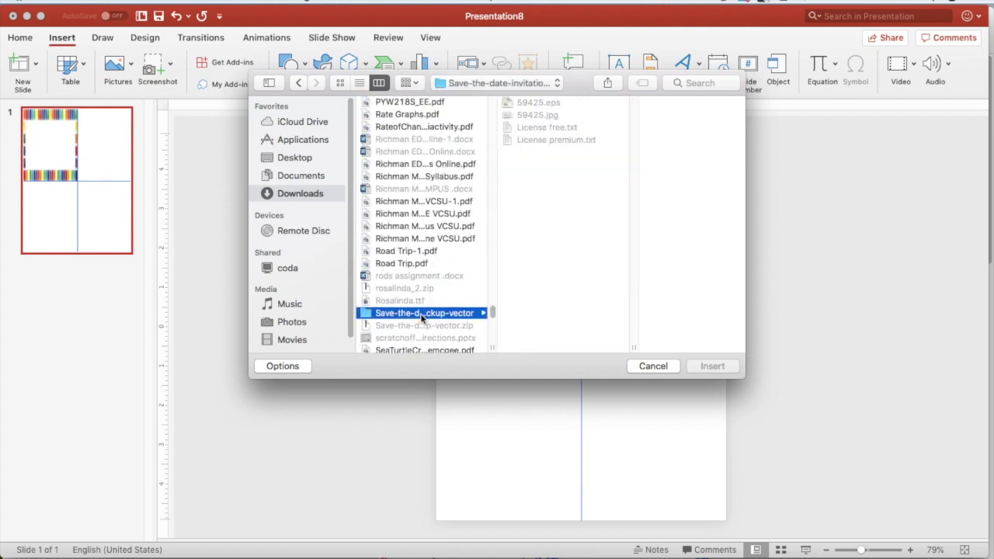
{"action": "scroll", "coordinate": [423, 311], "scroll_direction": "down", "scroll_amount": 8}
{"action": "scroll", "coordinate": [423, 304], "scroll_direction": "up", "scroll_amount": 15}
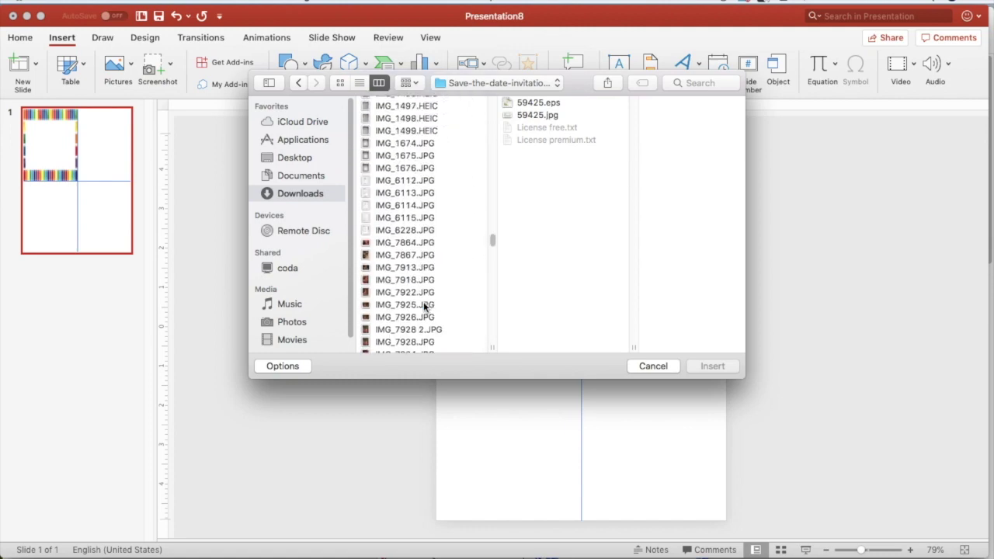
{"action": "scroll", "coordinate": [423, 304], "scroll_direction": "up", "scroll_amount": 10}
{"action": "scroll", "coordinate": [423, 304], "scroll_direction": "down", "scroll_amount": 3}
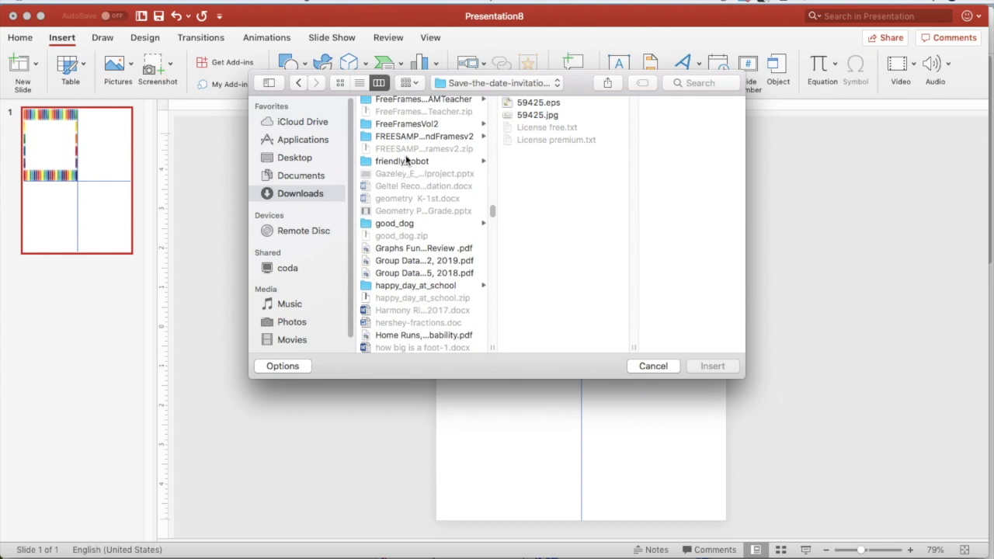
{"action": "scroll", "coordinate": [419, 260], "scroll_direction": "up", "scroll_amount": 5}
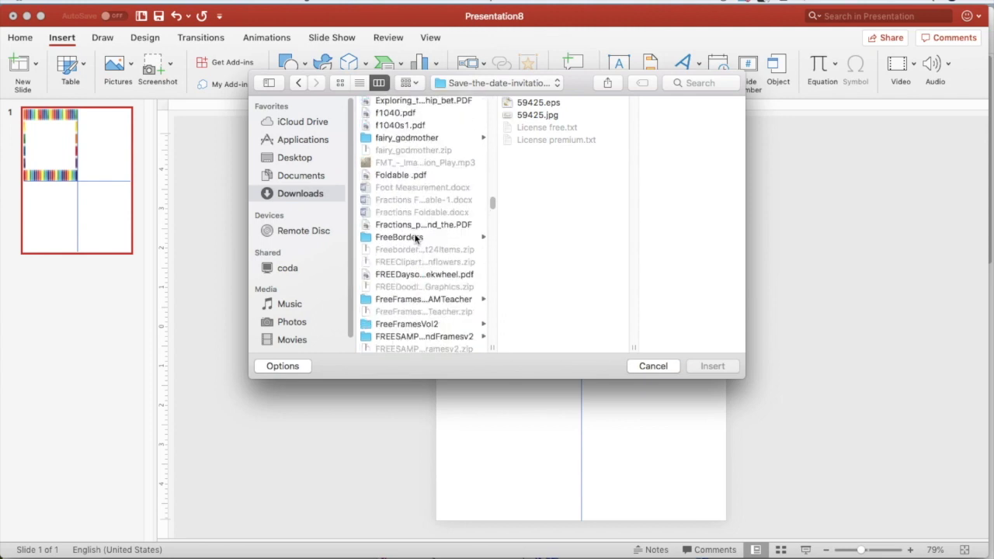
Preview images in the 3AMTeacher free frames PNGs folder and insert the border picture 3am_BG9b.png
{"action": "left_click", "coordinate": [417, 239]}
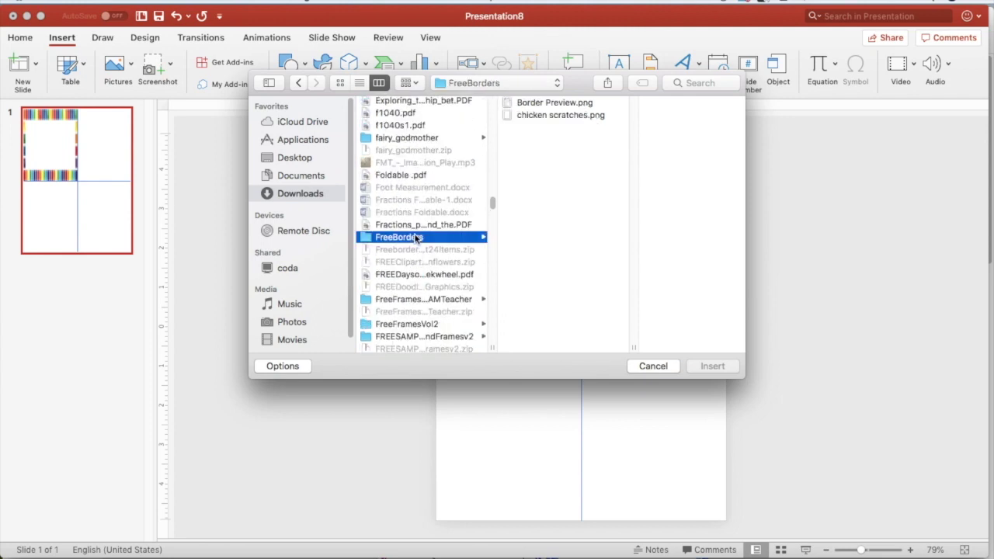
{"action": "left_click", "coordinate": [410, 301]}
{"action": "scroll", "coordinate": [427, 255], "scroll_direction": "down", "scroll_amount": 1}
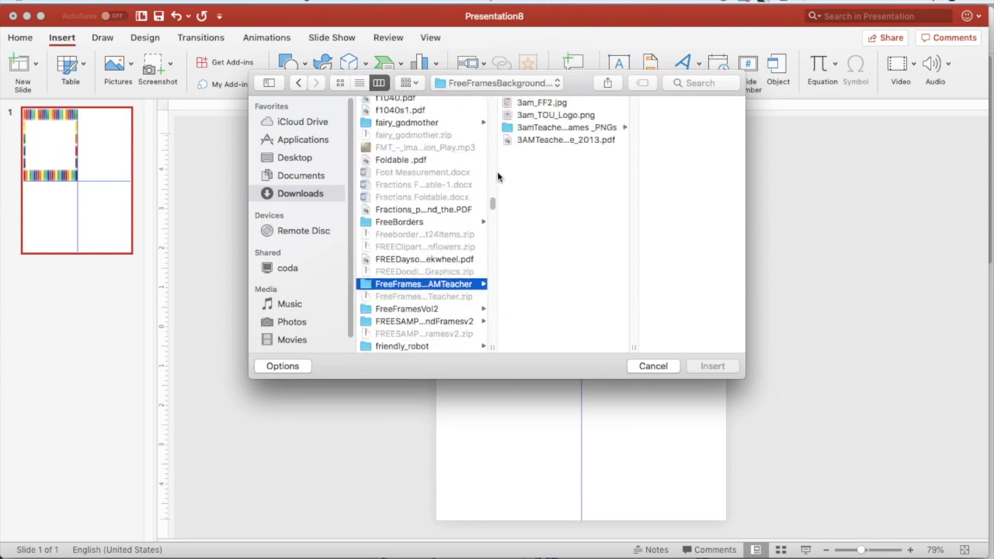
{"action": "left_click", "coordinate": [535, 129]}
{"action": "left_click", "coordinate": [650, 266]}
{"action": "left_click", "coordinate": [526, 278]}
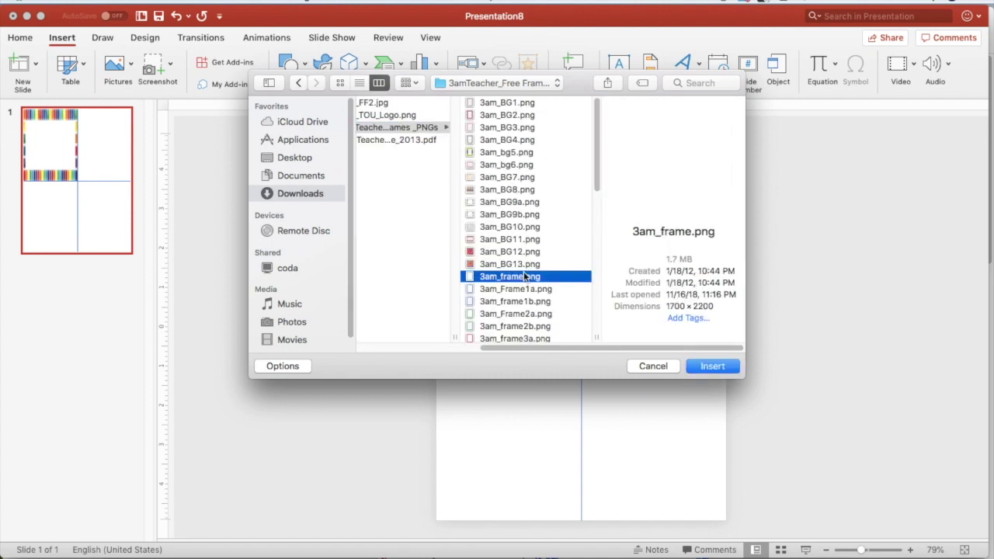
{"action": "left_click", "coordinate": [520, 292]}
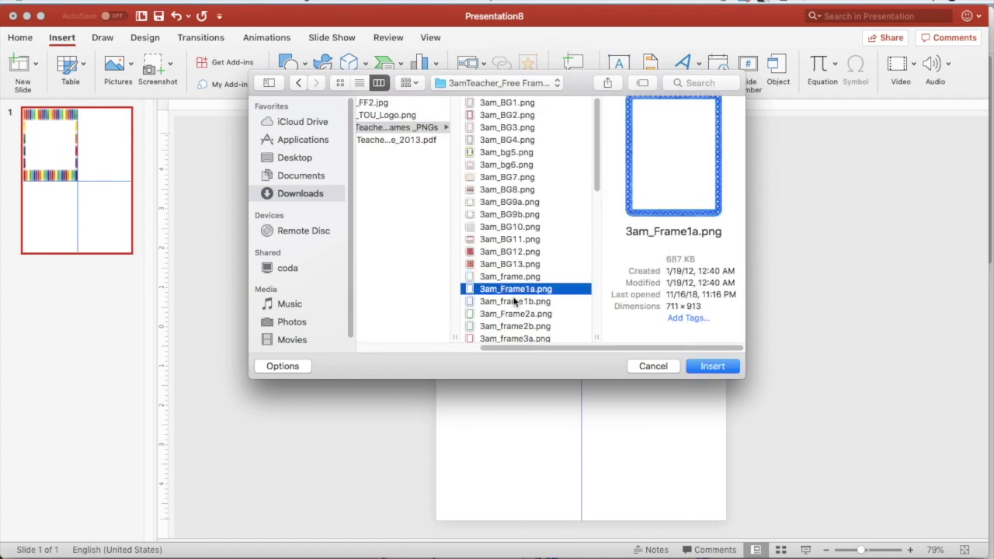
{"action": "left_click", "coordinate": [514, 303]}
{"action": "left_click", "coordinate": [507, 191]}
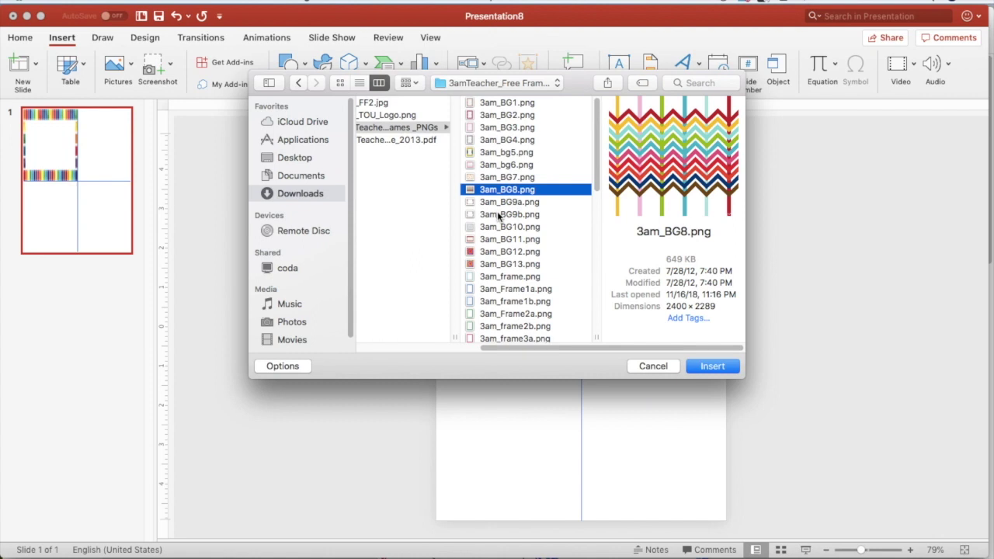
{"action": "left_click", "coordinate": [500, 216]}
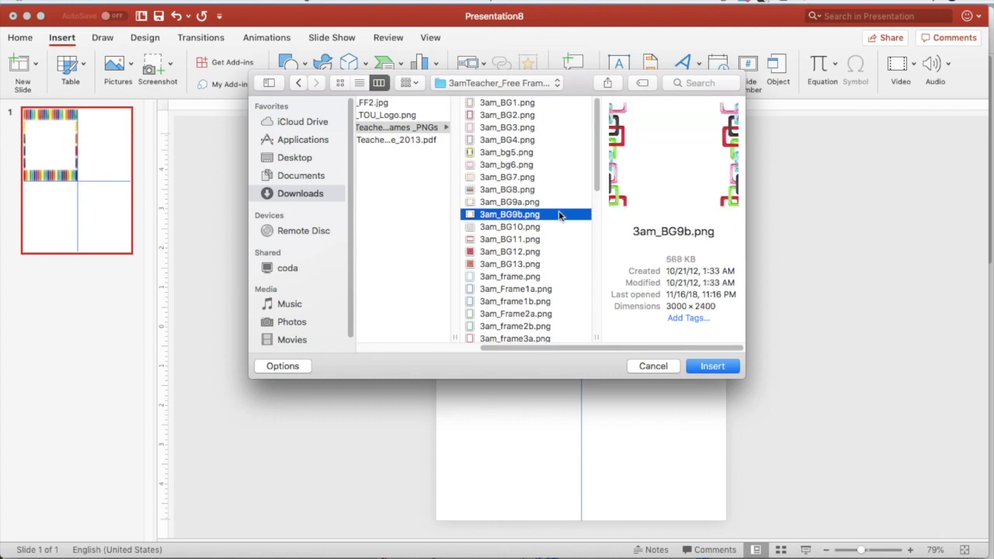
{"action": "left_click", "coordinate": [728, 366]}
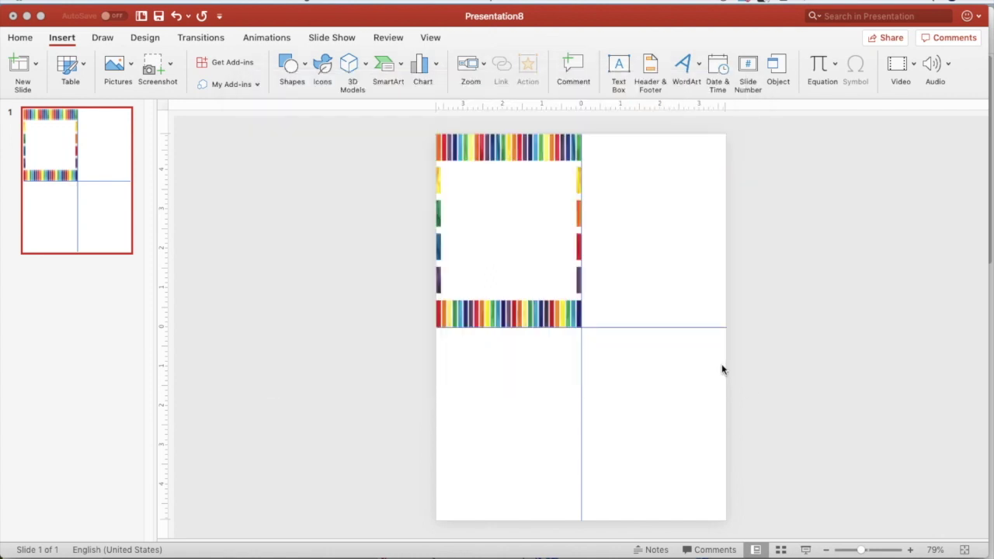
Resize and position the colorful squares border so it fills the upper-right quarter of the slide
{"action": "left_click_drag", "start_coordinate": [726, 212], "coordinate": [716, 151]}
{"action": "left_click_drag", "start_coordinate": [538, 209], "coordinate": [582, 223]}
{"action": "left_click_drag", "start_coordinate": [650, 283], "coordinate": [655, 326]}
{"action": "left_click", "coordinate": [339, 250]}
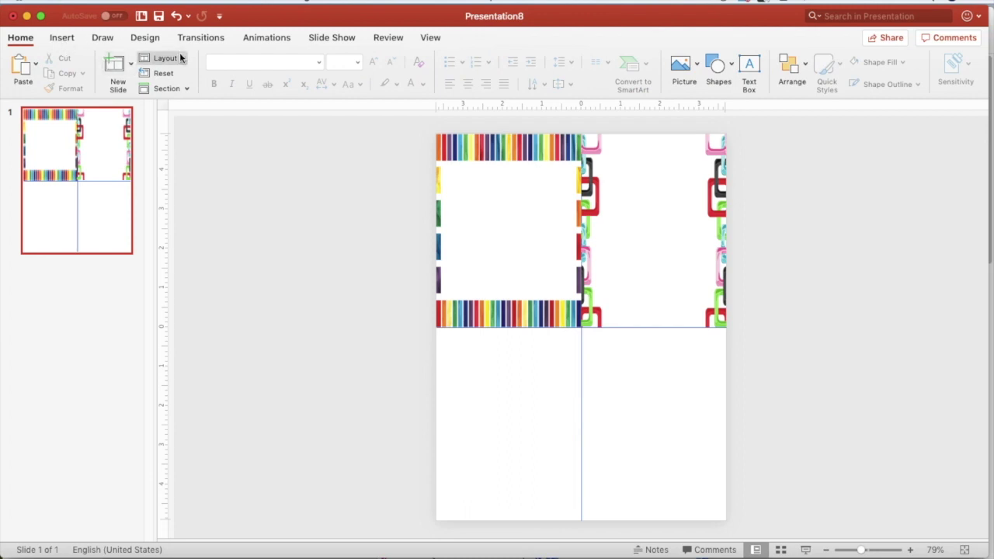
Draw a rectangle about 3.75" wide by 4.75" high in the lower-left quarter of the slide
{"action": "left_click", "coordinate": [77, 42]}
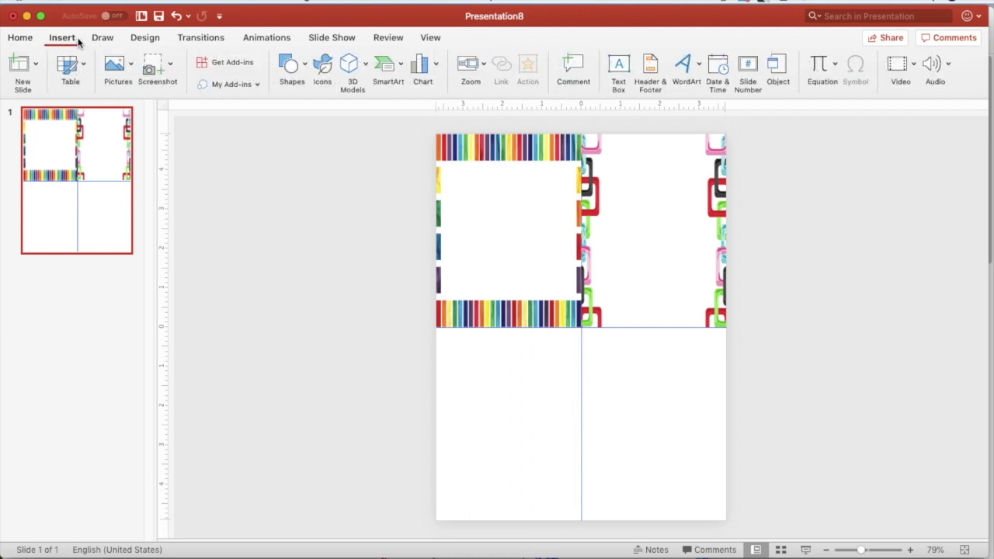
{"action": "left_click", "coordinate": [290, 69]}
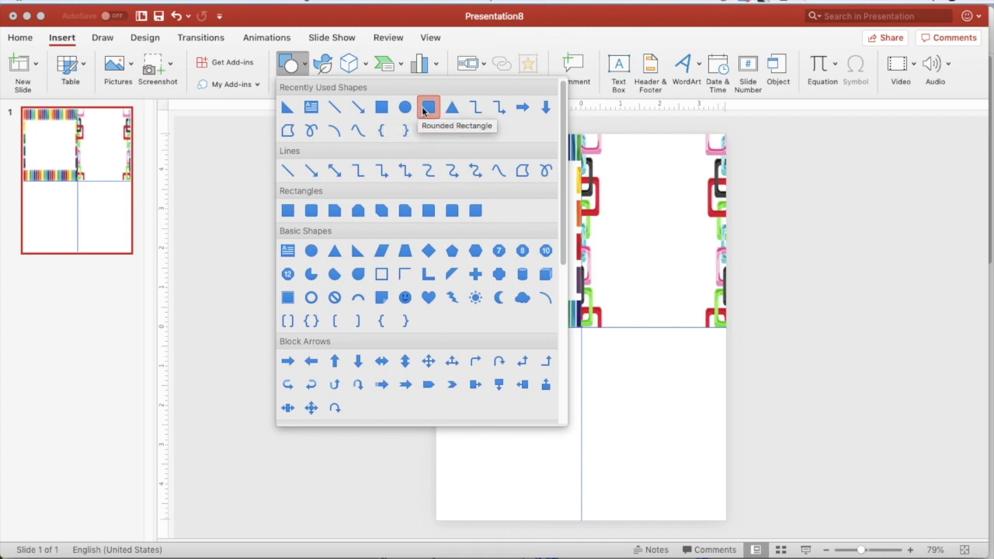
{"action": "left_click", "coordinate": [382, 108]}
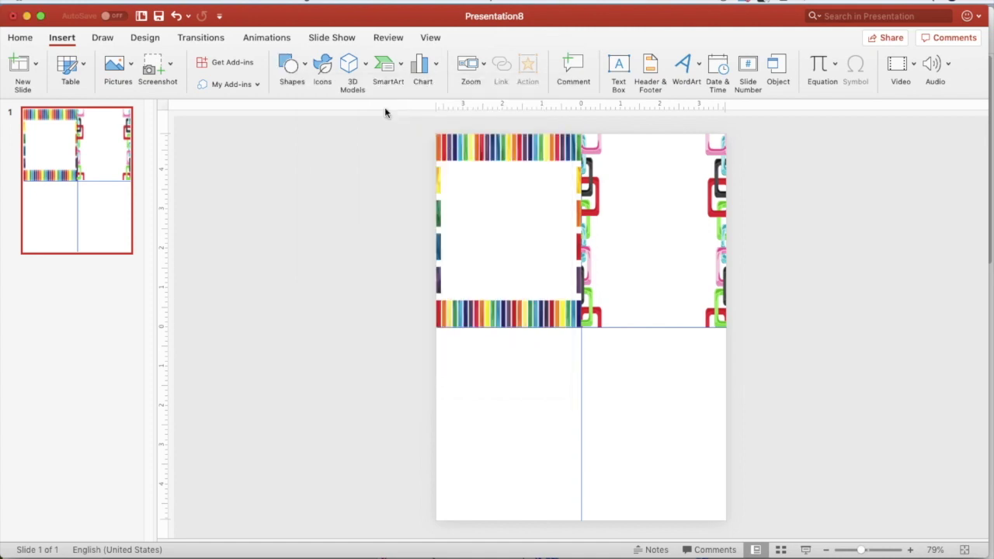
{"action": "left_click", "coordinate": [438, 328]}
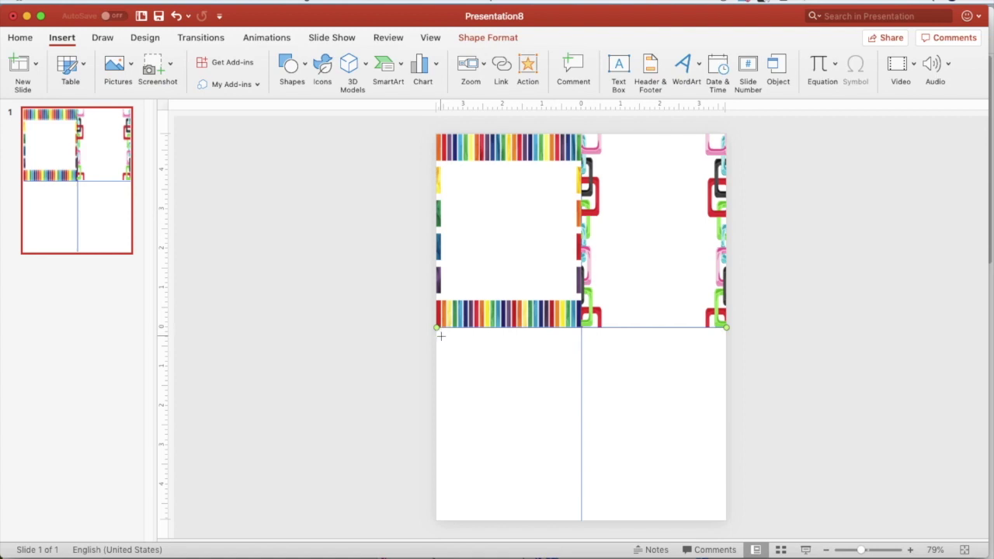
{"action": "left_click_drag", "start_coordinate": [438, 331], "coordinate": [581, 514]}
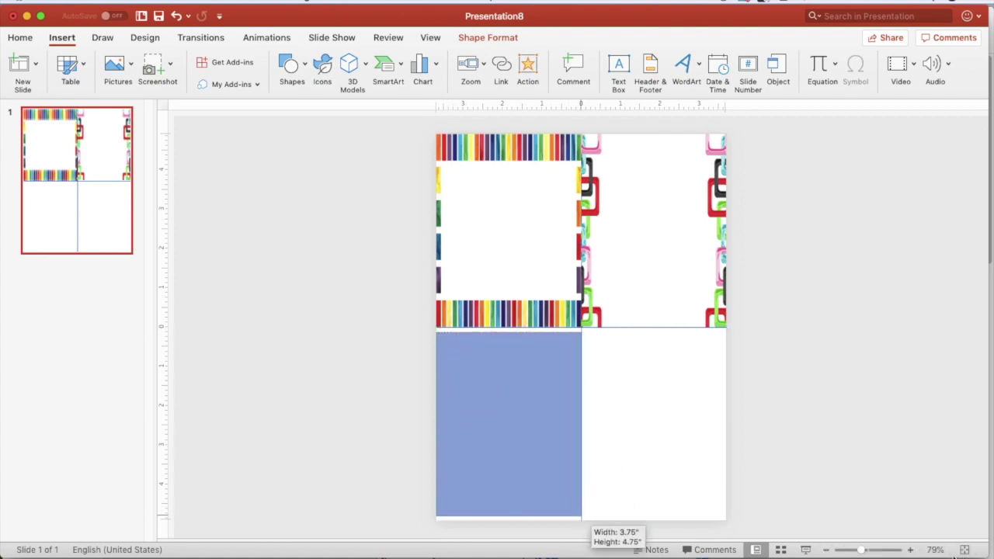
Adjust the rectangle's corners to about 4.79" high by 3.59" wide, leaving a small margin inside the lower-left quarter
{"action": "left_click", "coordinate": [911, 550]}
{"action": "left_click", "coordinate": [911, 550]}
{"action": "left_click", "coordinate": [911, 550]}
{"action": "left_click", "coordinate": [911, 550]}
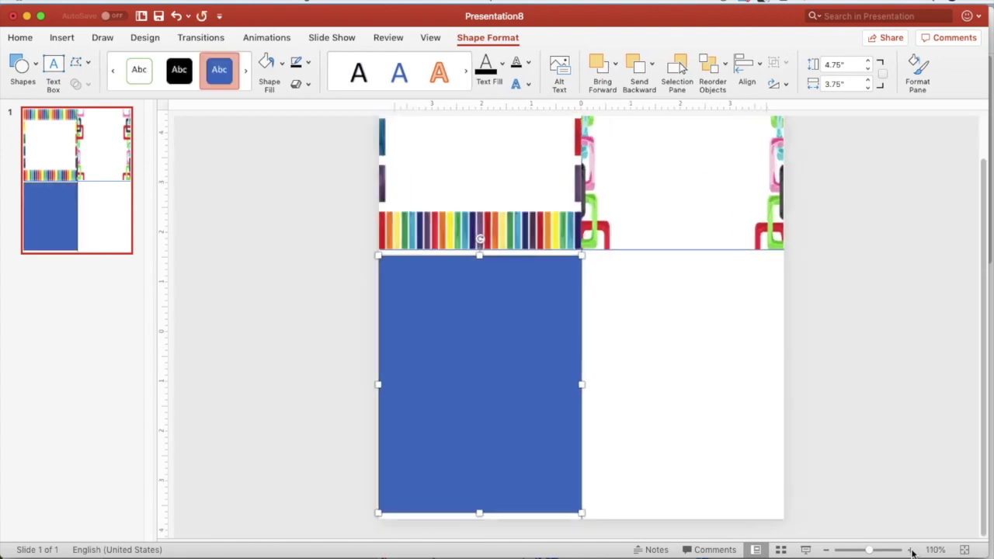
{"action": "left_click", "coordinate": [911, 550]}
{"action": "left_click", "coordinate": [911, 550]}
{"action": "left_click", "coordinate": [911, 550]}
{"action": "left_click_drag", "start_coordinate": [322, 188], "coordinate": [328, 186]}
{"action": "left_click_drag", "start_coordinate": [581, 517], "coordinate": [575, 517]}
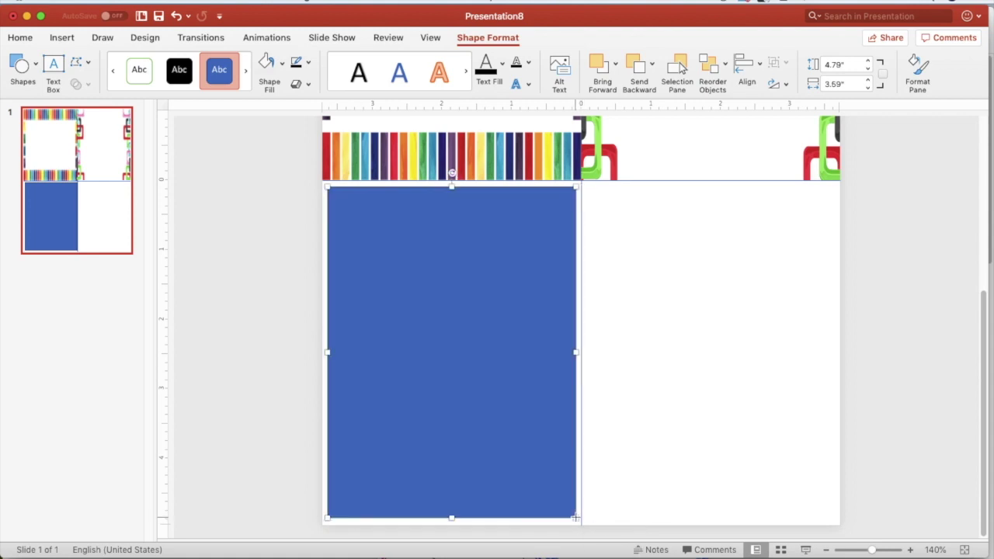
Clear the blue fill from the lower-left rectangle so only its outline frames the quarter
{"action": "left_click", "coordinate": [512, 162]}
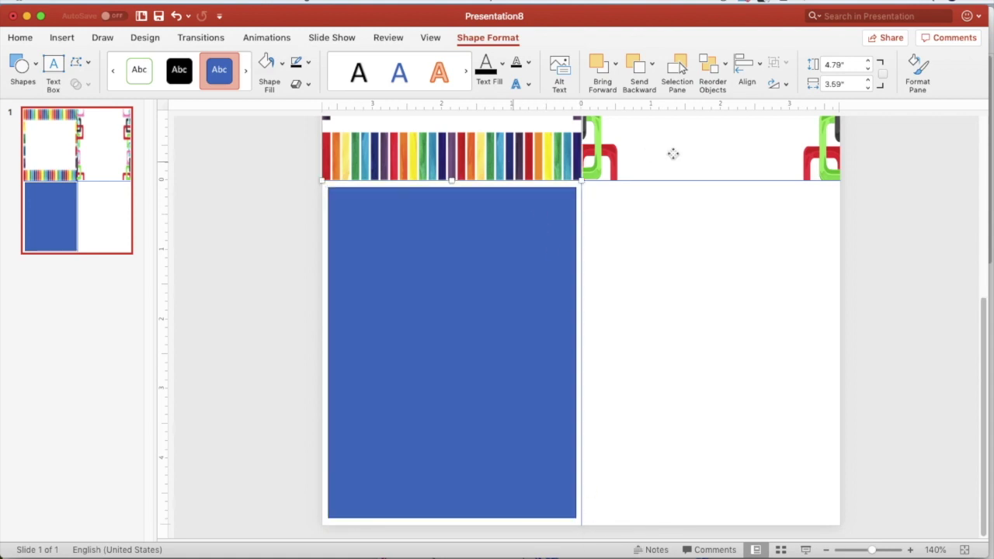
{"action": "left_click", "coordinate": [673, 155]}
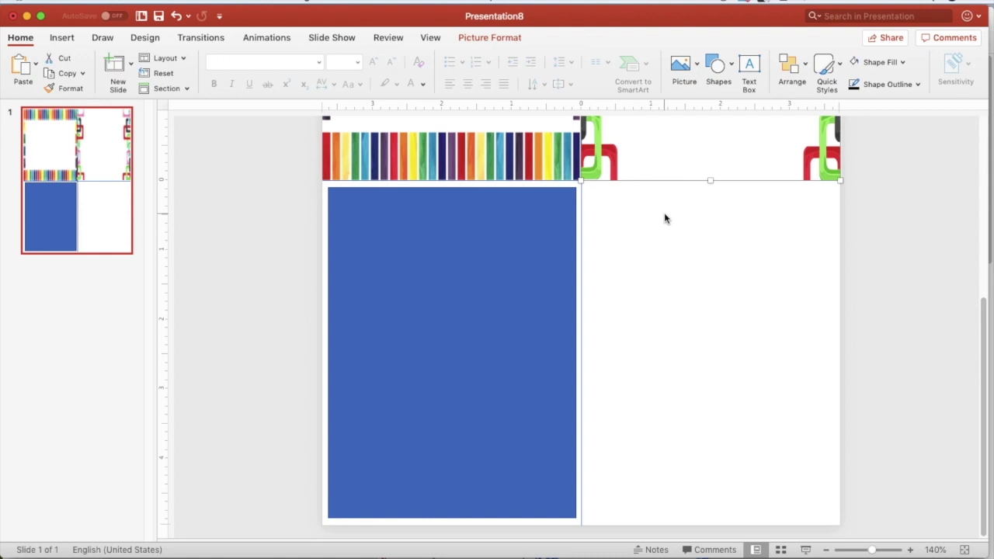
{"action": "left_click", "coordinate": [510, 262]}
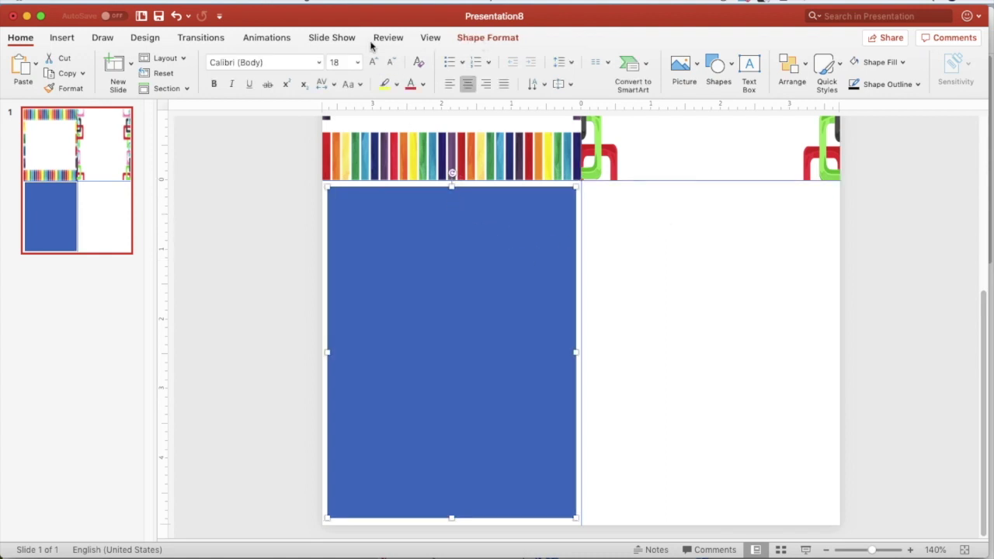
{"action": "left_click", "coordinate": [488, 38]}
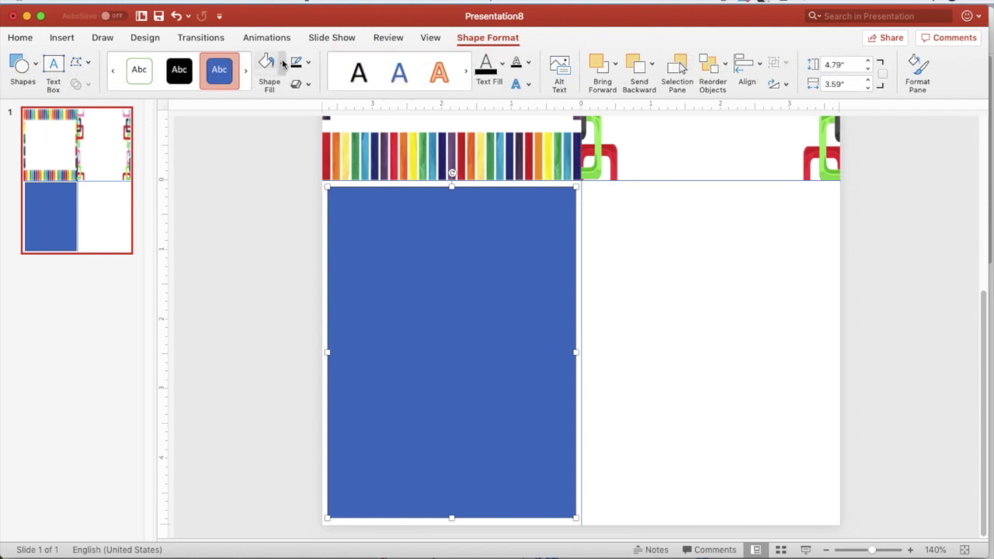
{"action": "left_click", "coordinate": [266, 63]}
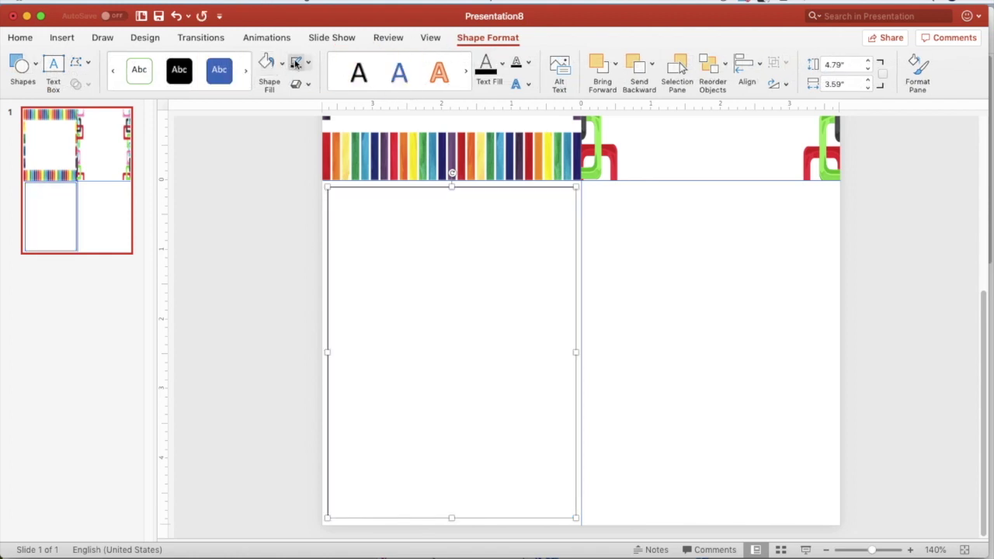
Set the lower-left rectangle's outline color to black and its weight to 3 pt
{"action": "left_click", "coordinate": [307, 64]}
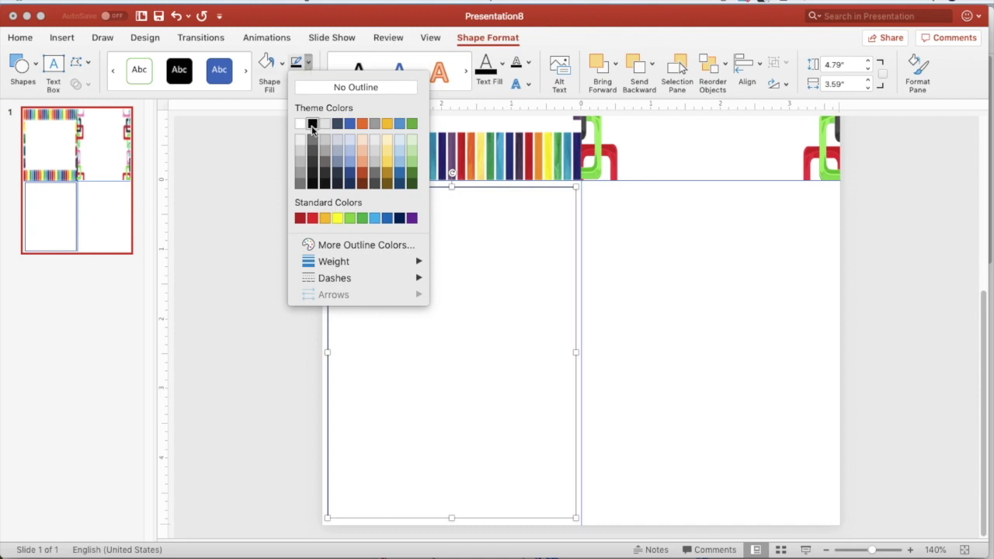
{"action": "left_click", "coordinate": [311, 126]}
{"action": "left_click", "coordinate": [307, 64]}
{"action": "mouse_move", "coordinate": [363, 267]}
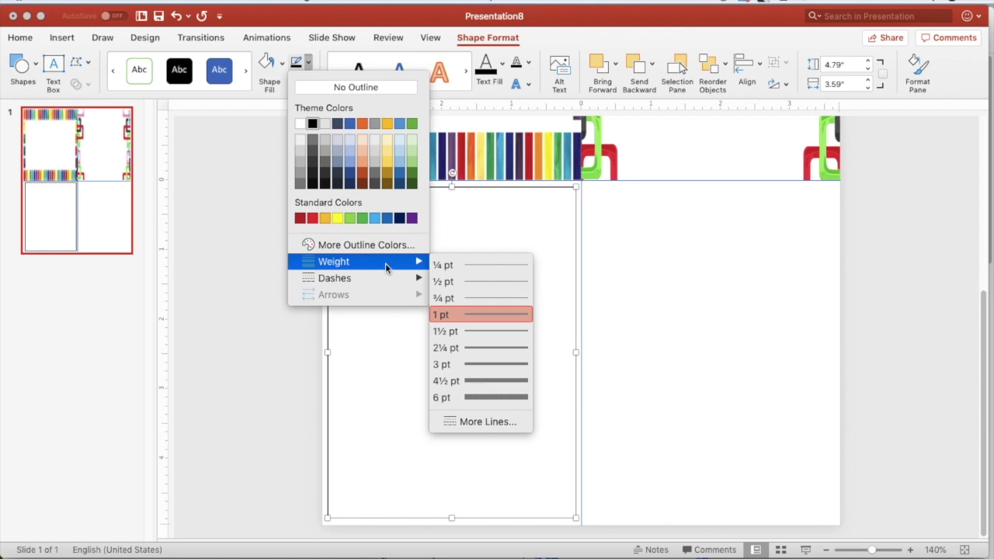
{"action": "left_click", "coordinate": [478, 359]}
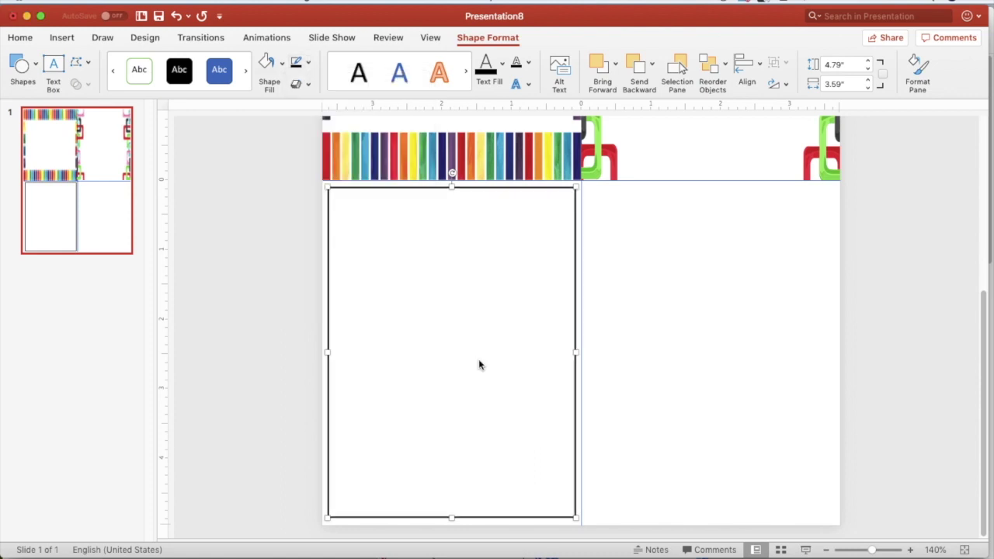
Change the lower-left rectangle's outline to the long dash-dot-dot style and deselect the shape
{"action": "left_click", "coordinate": [308, 64]}
{"action": "mouse_move", "coordinate": [372, 278]}
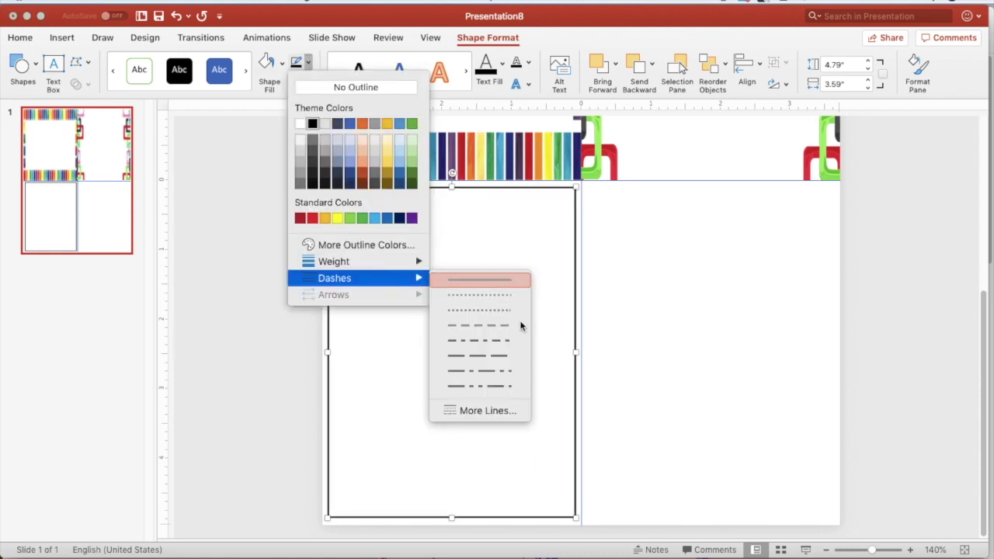
{"action": "left_click", "coordinate": [480, 391]}
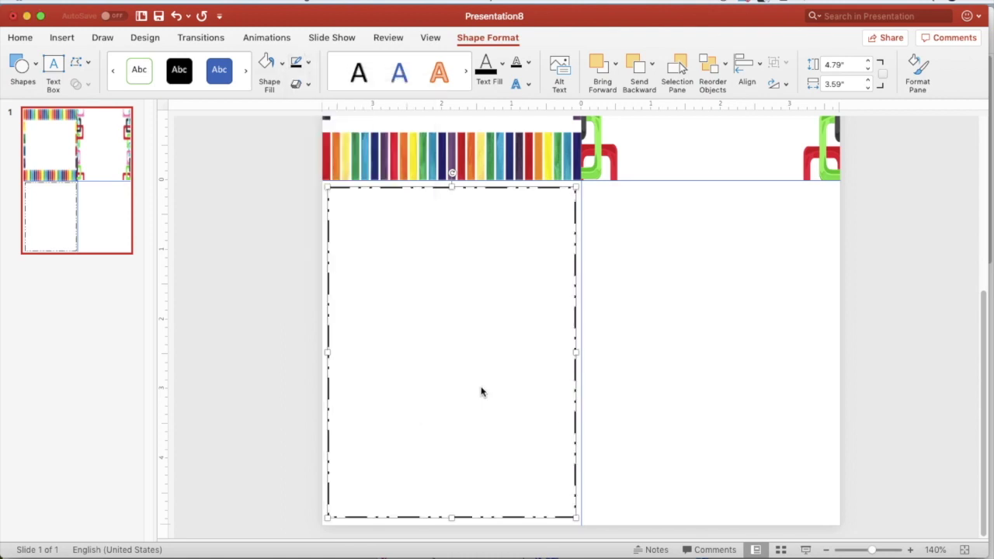
{"action": "left_click", "coordinate": [310, 259]}
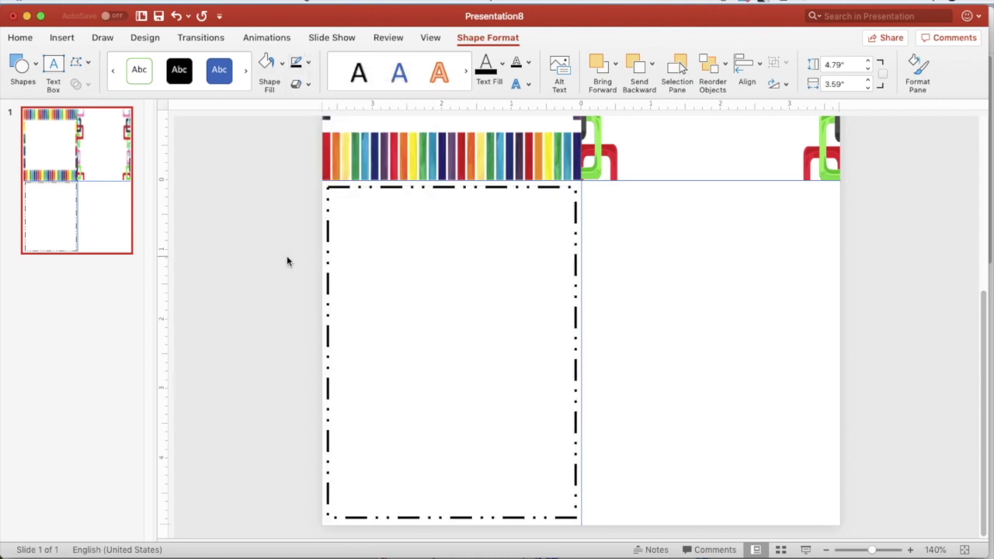
Draw a rounded rectangle about 4.52" high by 3.35" wide inside the dash-dot frame in the lower-left quarter
{"action": "left_click", "coordinate": [65, 39]}
{"action": "left_click", "coordinate": [294, 73]}
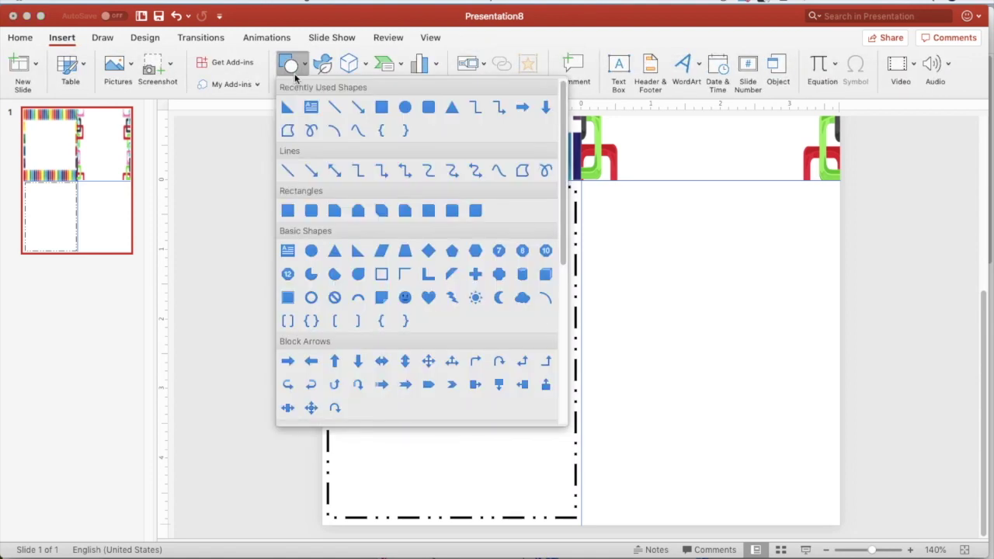
{"action": "left_click", "coordinate": [434, 110]}
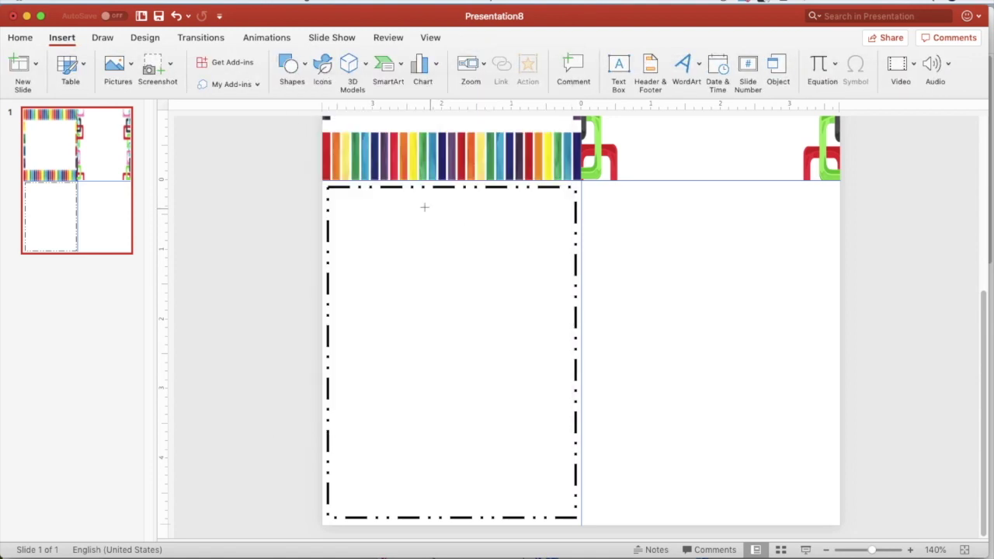
{"action": "left_click_drag", "start_coordinate": [337, 195], "coordinate": [571, 507]}
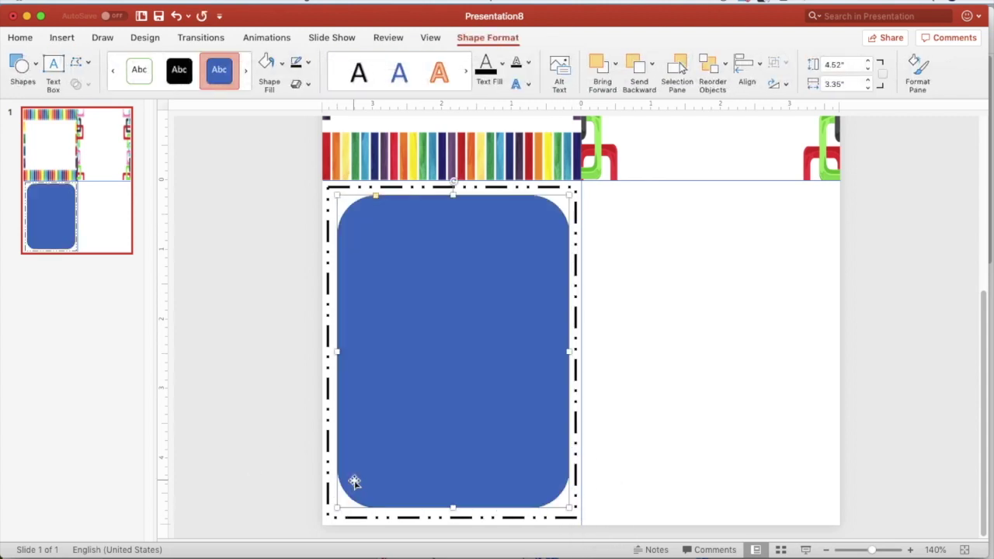
Resize the rounded rectangle to about 4.64" by 3.49" with tighter corner rounding, centered inside the dash-dot frame
{"action": "left_click_drag", "start_coordinate": [337, 507], "coordinate": [332, 512]}
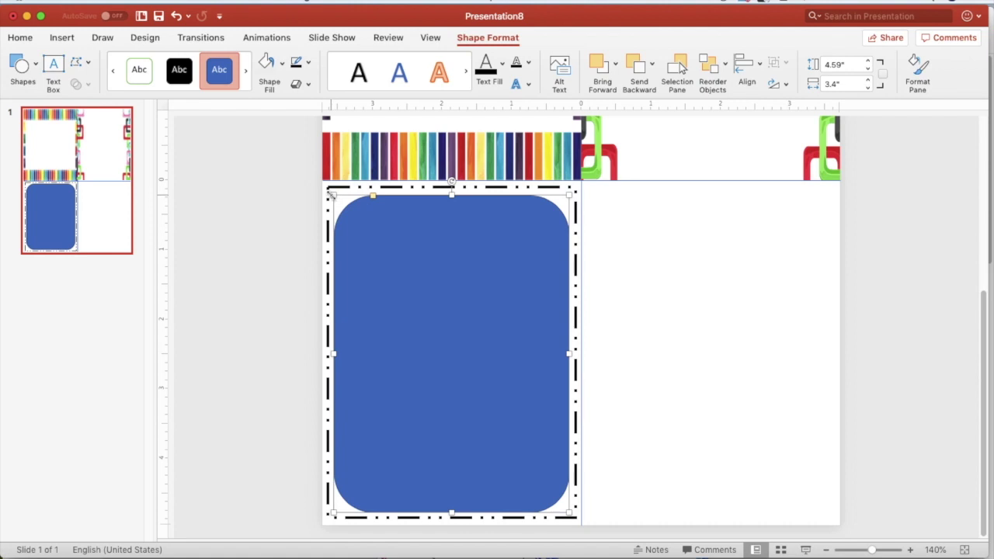
{"action": "mouse_move", "coordinate": [331, 194]}
{"action": "left_mouse_down"}
{"action": "mouse_move", "coordinate": [362, 195]}
{"action": "mouse_move", "coordinate": [347, 193]}
{"action": "left_mouse_up"}
{"action": "left_click_drag", "start_coordinate": [418, 200], "coordinate": [420, 200]}
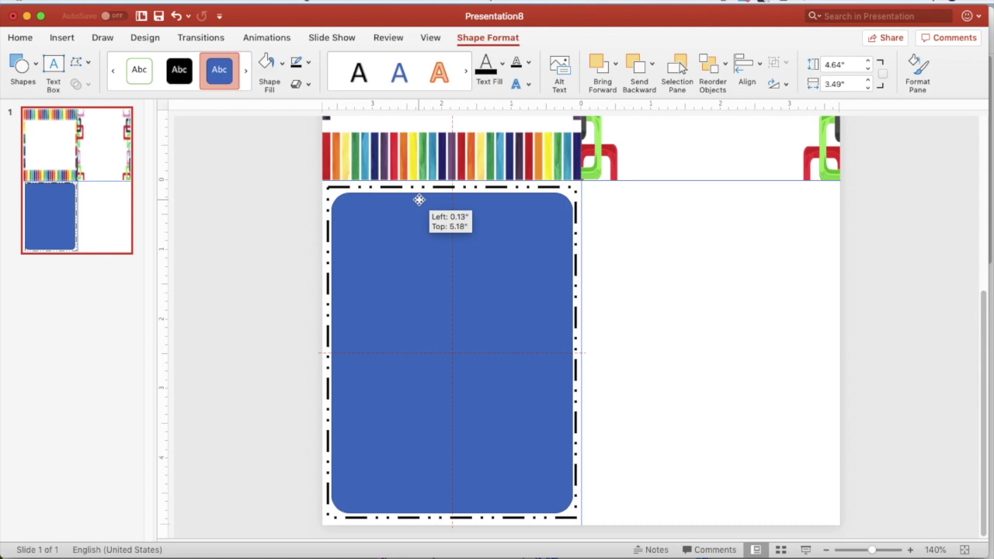
{"action": "left_click_drag", "start_coordinate": [419, 199], "coordinate": [417, 196]}
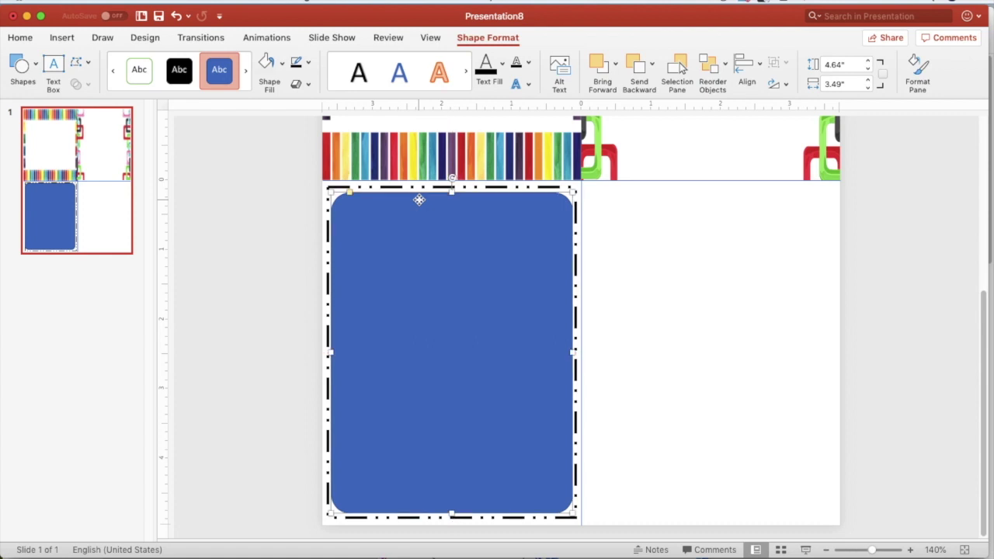
Clear the rounded rectangle's blue fill and set its outline weight to 2¼ pt
{"action": "left_click", "coordinate": [266, 61]}
{"action": "left_click", "coordinate": [308, 62]}
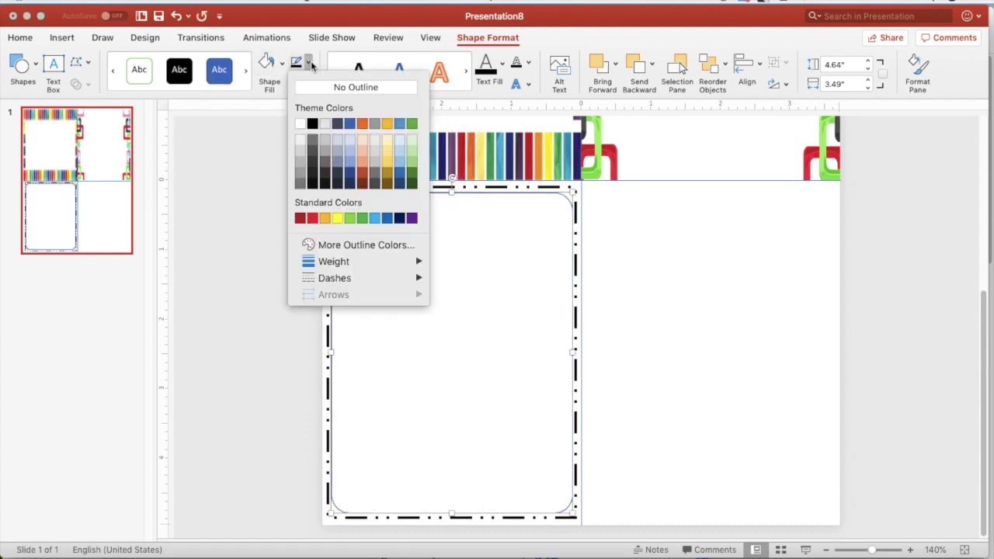
{"action": "mouse_move", "coordinate": [362, 265]}
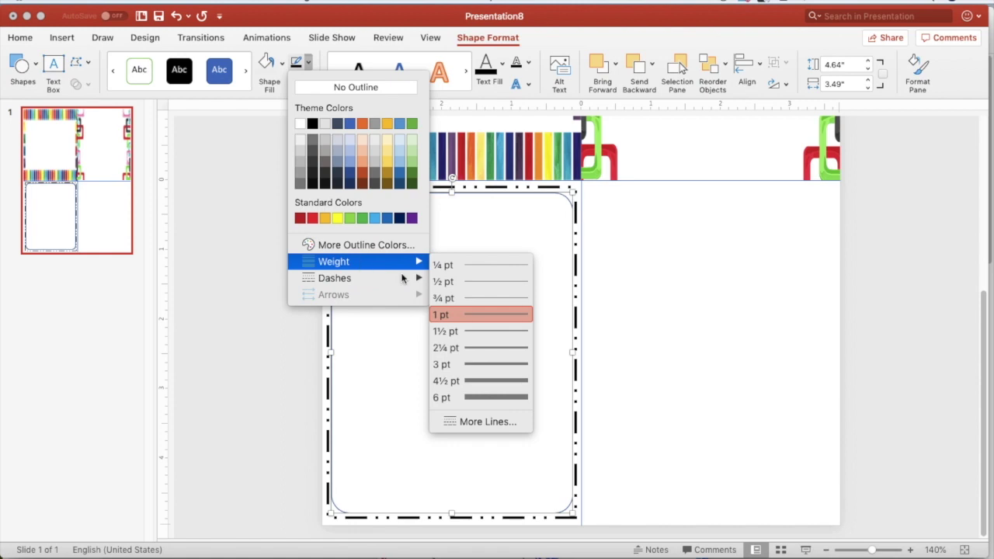
{"action": "left_click", "coordinate": [465, 347]}
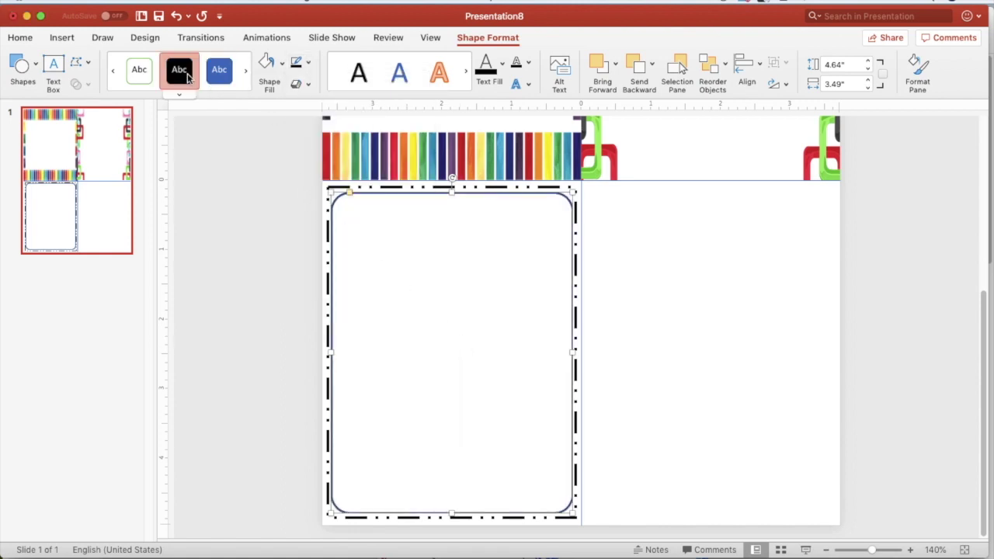
Change the rounded rectangle's outline to black with the finest dotted dash style, and deselect the shape
{"action": "left_click", "coordinate": [308, 65]}
{"action": "mouse_move", "coordinate": [382, 276]}
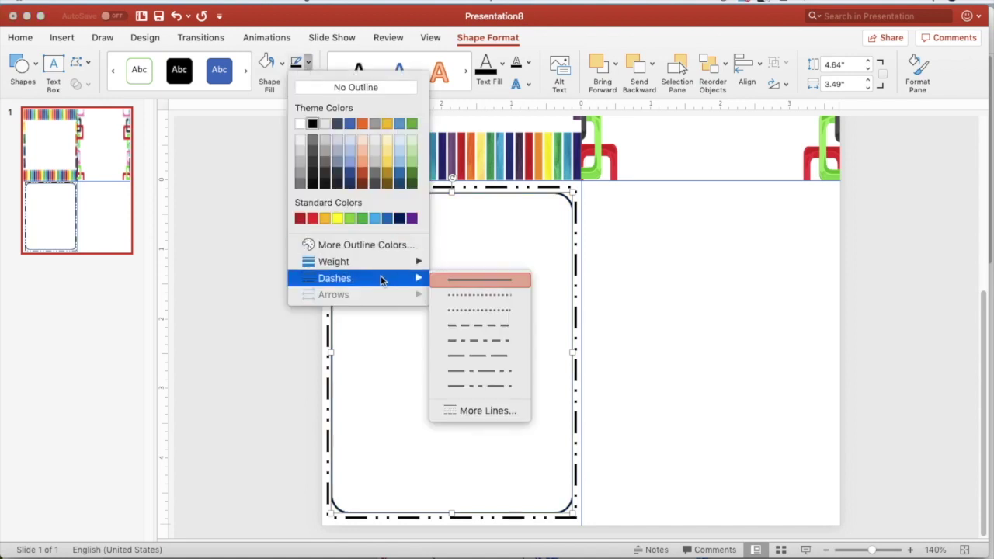
{"action": "left_click", "coordinate": [471, 295]}
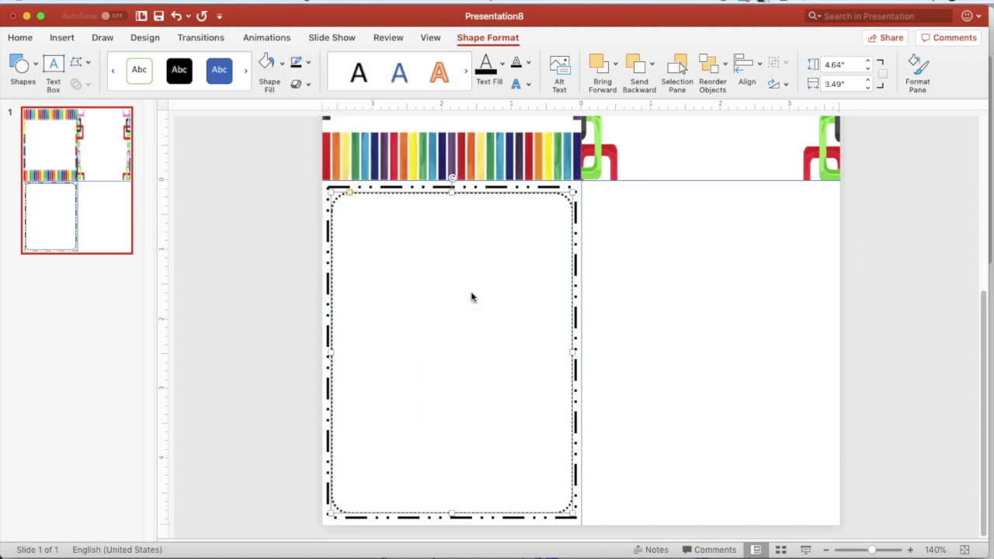
{"action": "left_click", "coordinate": [634, 394]}
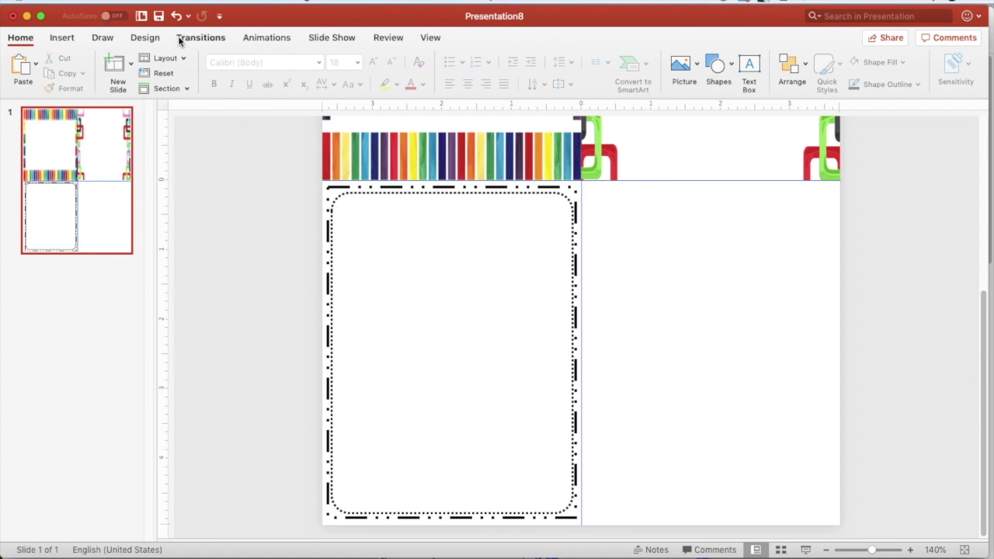
Insert the border picture 3am_frame20.png from the 3amTeacher free frames folder onto the slide
{"action": "left_click", "coordinate": [65, 40]}
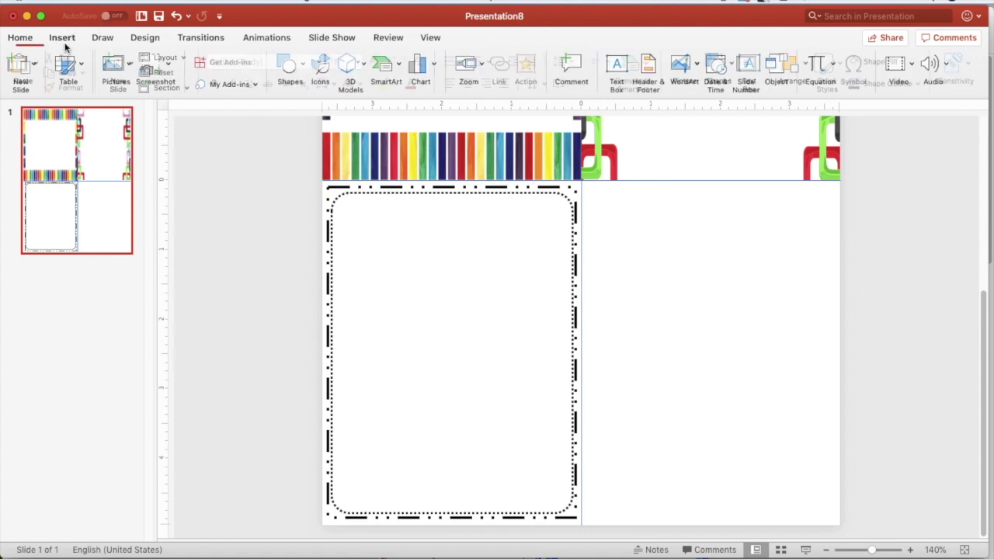
{"action": "left_click", "coordinate": [114, 65]}
{"action": "left_click", "coordinate": [167, 104]}
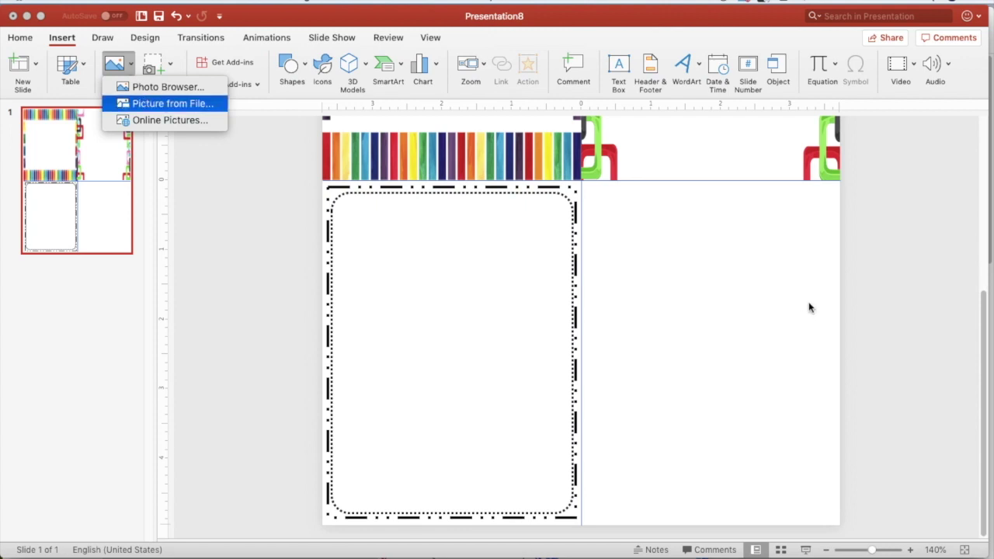
{"action": "left_click", "coordinate": [685, 201]}
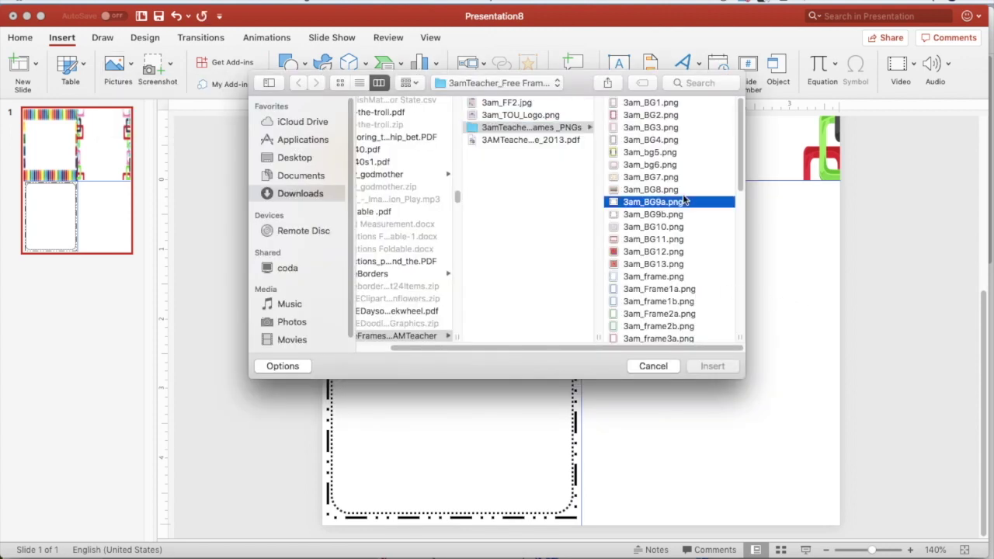
{"action": "left_click", "coordinate": [548, 273]}
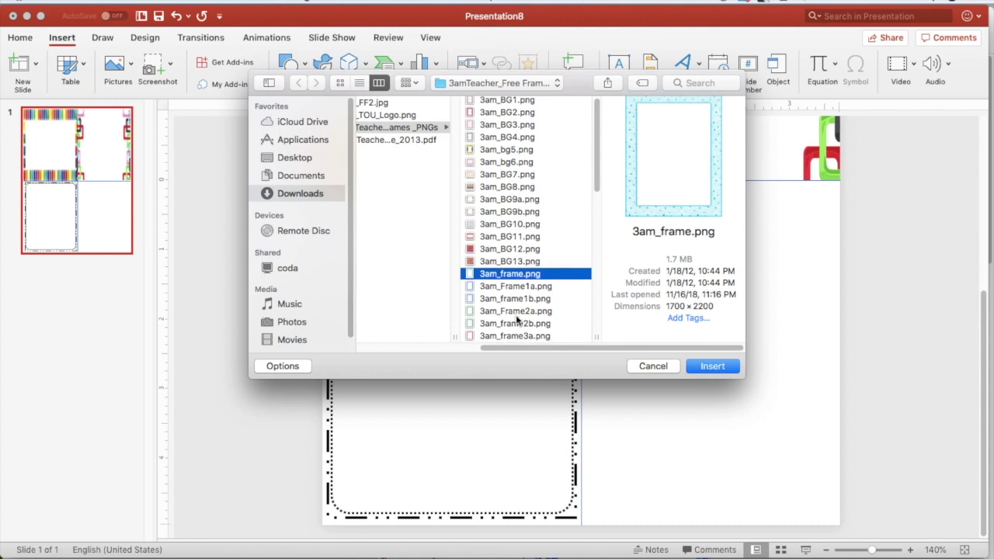
{"action": "scroll", "coordinate": [517, 318], "scroll_direction": "down", "scroll_amount": 5}
{"action": "left_click", "coordinate": [517, 316]}
{"action": "left_click", "coordinate": [516, 291]}
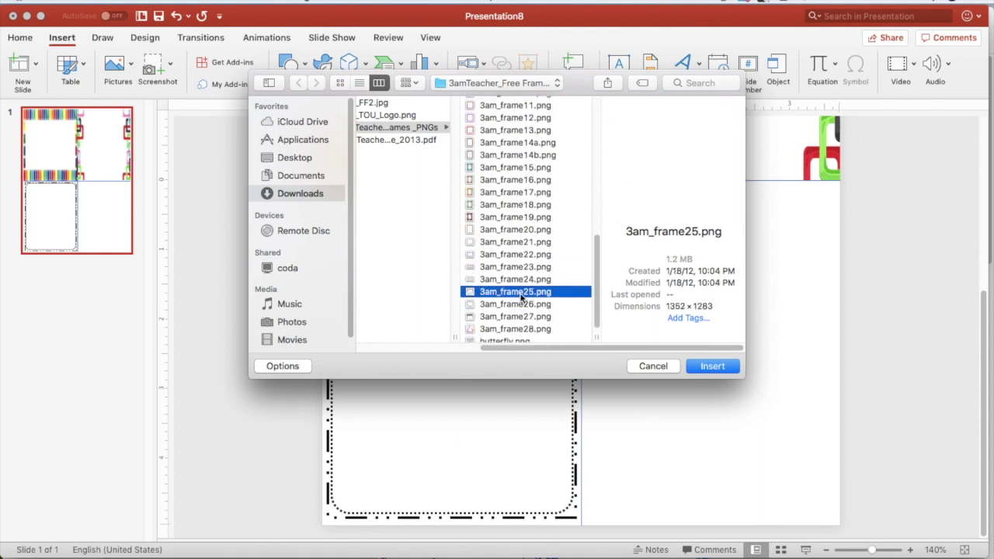
{"action": "left_click", "coordinate": [519, 255]}
{"action": "left_click", "coordinate": [518, 242]}
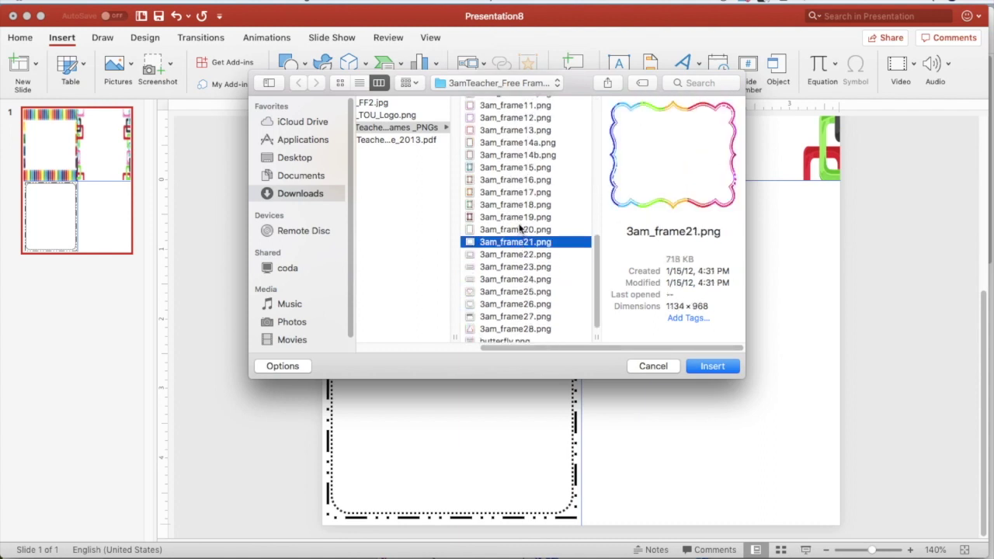
{"action": "left_click", "coordinate": [520, 229]}
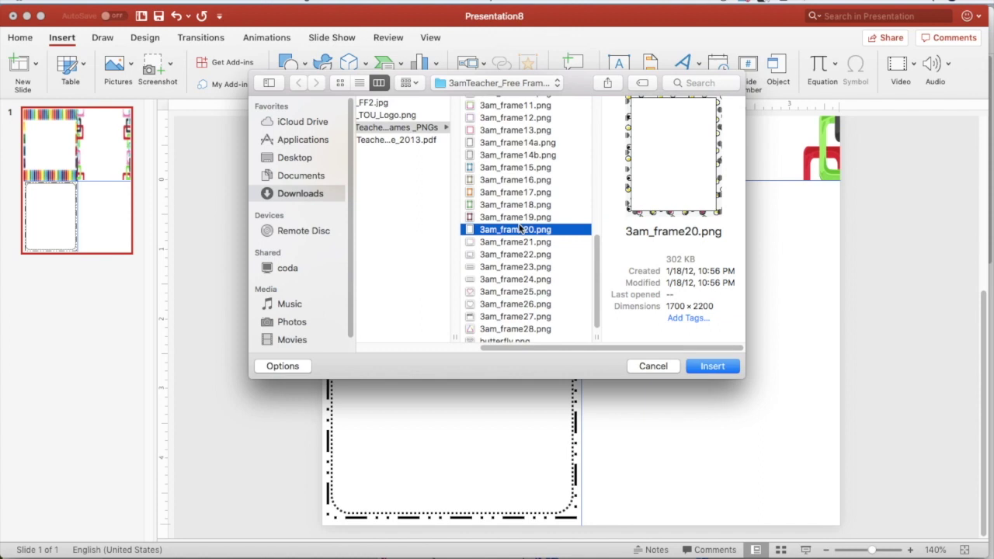
{"action": "left_click", "coordinate": [712, 367]}
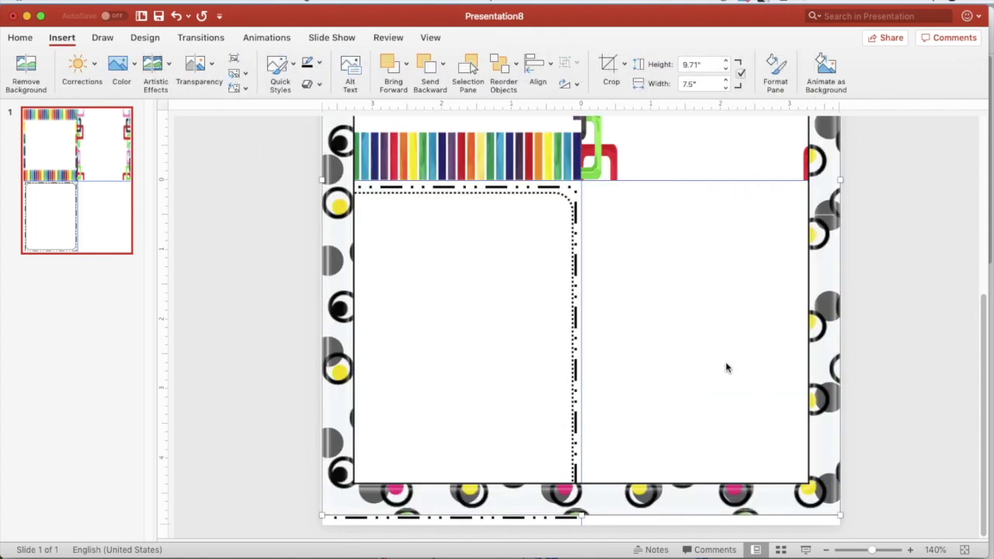
Resize and position the circle-patterned border picture to fill the lower-right quarter, then deselect it
{"action": "left_click_drag", "start_coordinate": [840, 515], "coordinate": [758, 528]}
{"action": "left_click_drag", "start_coordinate": [871, 157], "coordinate": [825, 181]}
{"action": "left_click_drag", "start_coordinate": [857, 356], "coordinate": [840, 359]}
{"action": "left_click_drag", "start_coordinate": [712, 530], "coordinate": [711, 526]}
{"action": "left_click_drag", "start_coordinate": [712, 184], "coordinate": [711, 190]}
{"action": "left_click", "coordinate": [905, 335]}
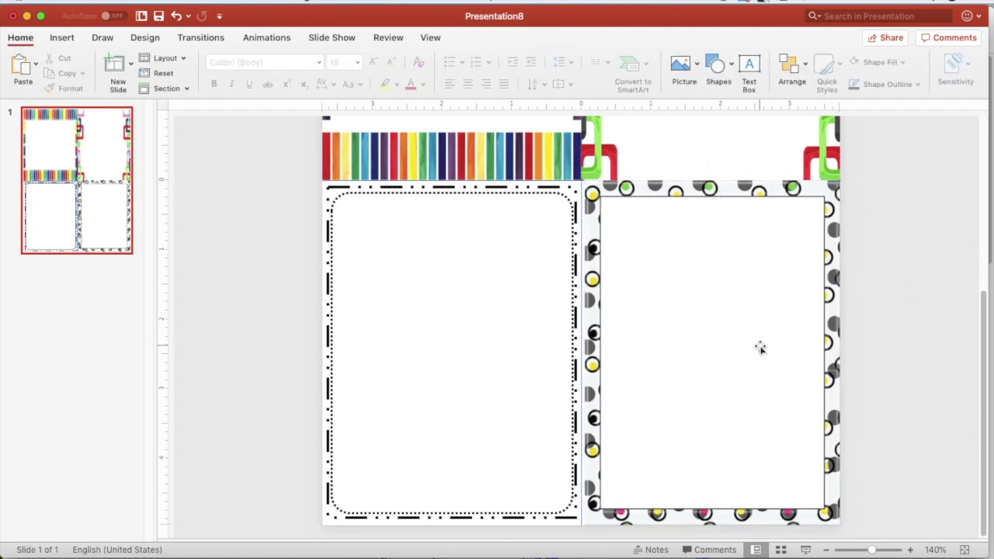
Add a text box spanning the width inside the striped border, near the top of the upper-left quarter
{"action": "left_click", "coordinate": [827, 550]}
{"action": "left_click", "coordinate": [827, 550]}
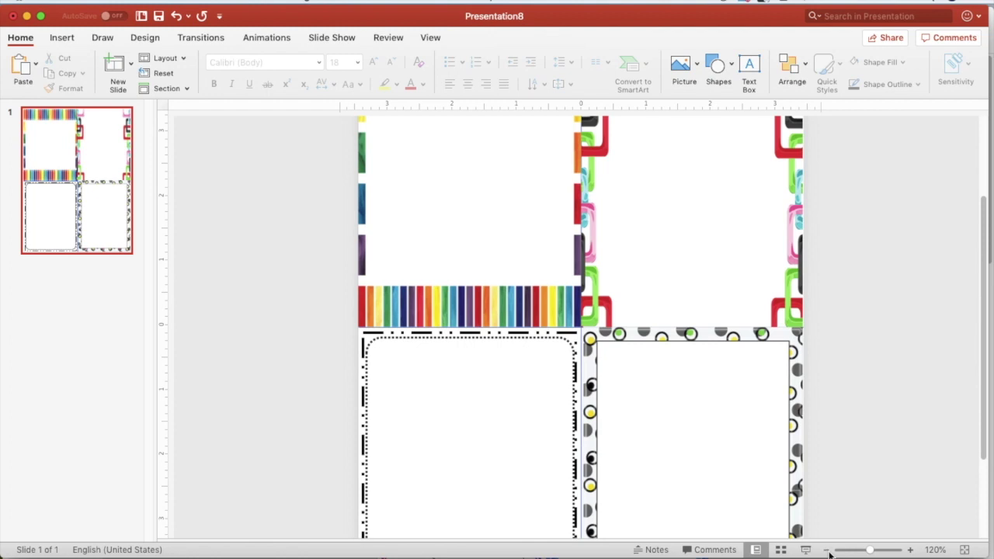
{"action": "left_click", "coordinate": [827, 550]}
{"action": "left_click", "coordinate": [827, 550]}
{"action": "left_click", "coordinate": [827, 550]}
{"action": "scroll", "coordinate": [858, 418], "scroll_direction": "down", "scroll_amount": 2}
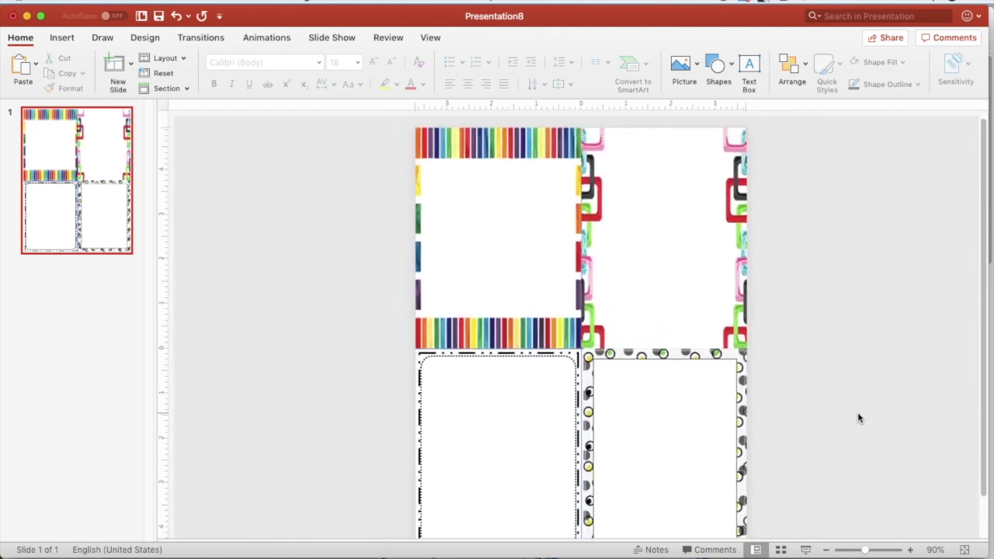
{"action": "left_click", "coordinate": [827, 550]}
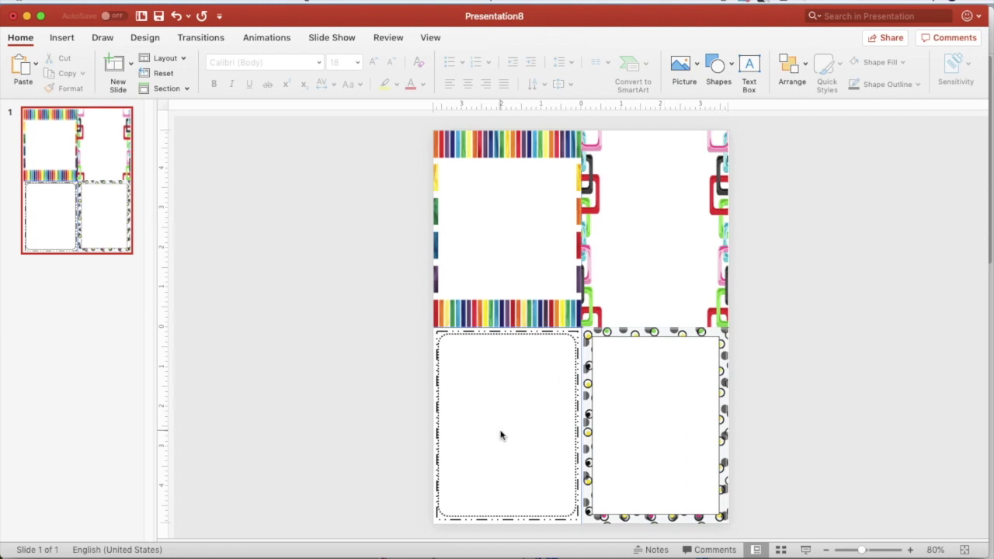
{"action": "left_click", "coordinate": [62, 38]}
{"action": "left_click", "coordinate": [628, 69]}
{"action": "left_click_drag", "start_coordinate": [444, 169], "coordinate": [573, 204]}
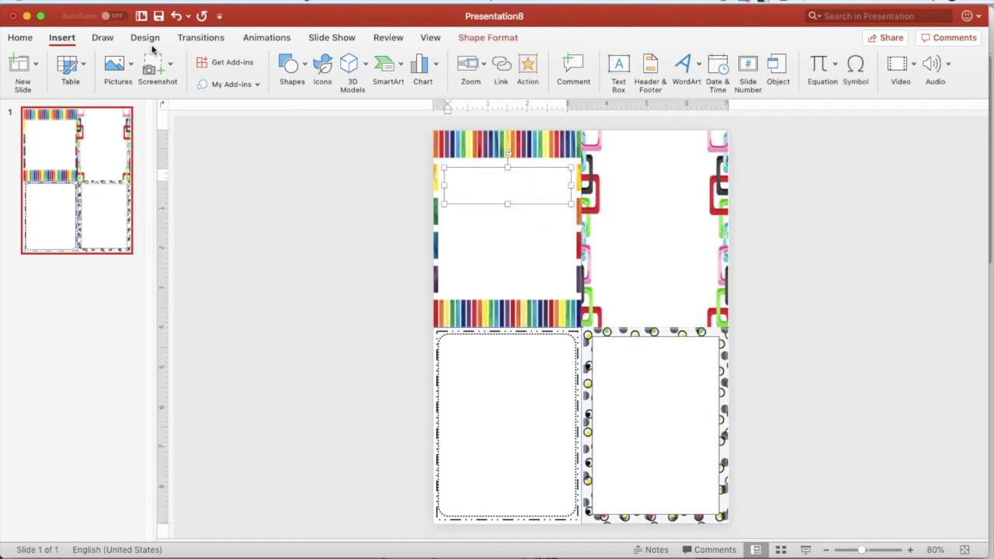
Set the text box's font to Fairy Godmother DEMO and enter the title "Identities"
{"action": "left_click", "coordinate": [22, 37]}
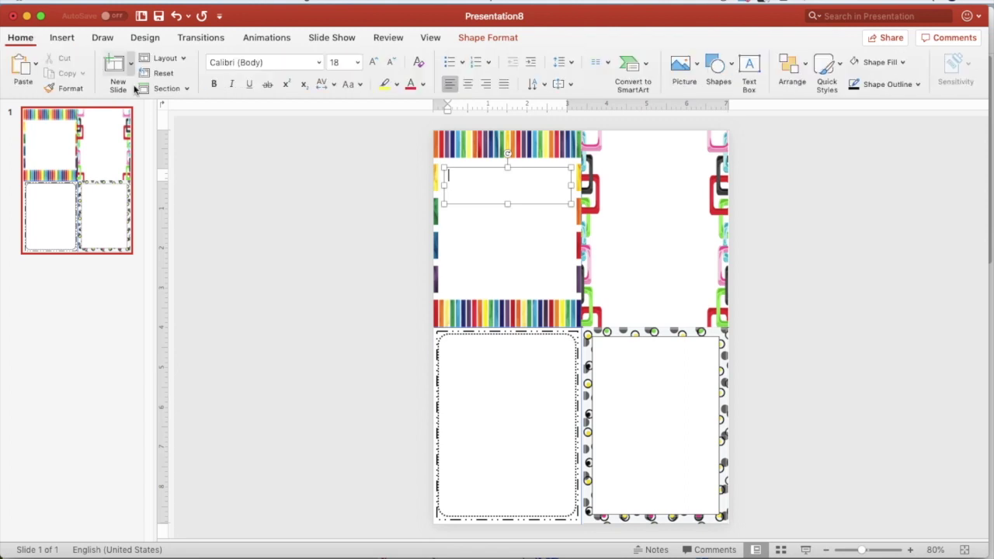
{"action": "left_click", "coordinate": [320, 64]}
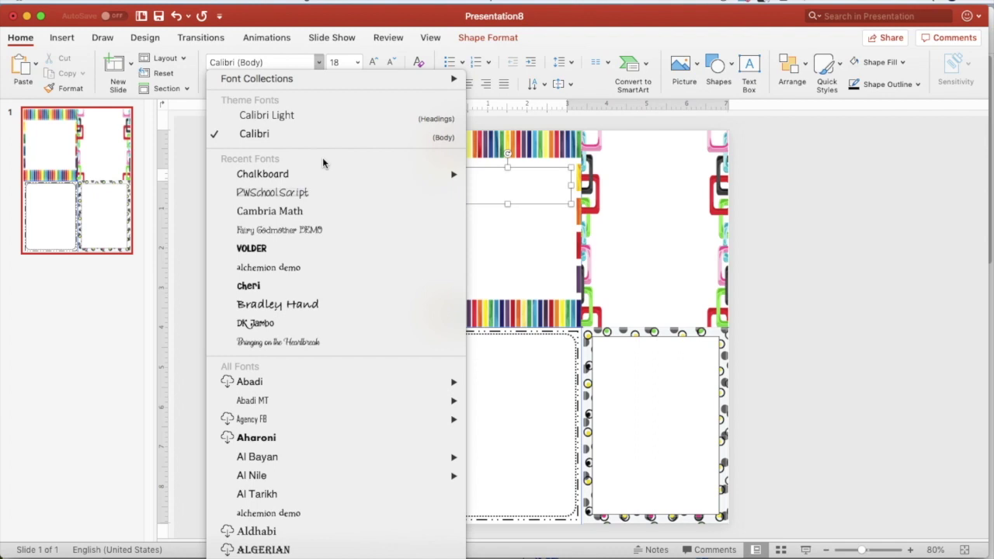
{"action": "left_click", "coordinate": [316, 230]}
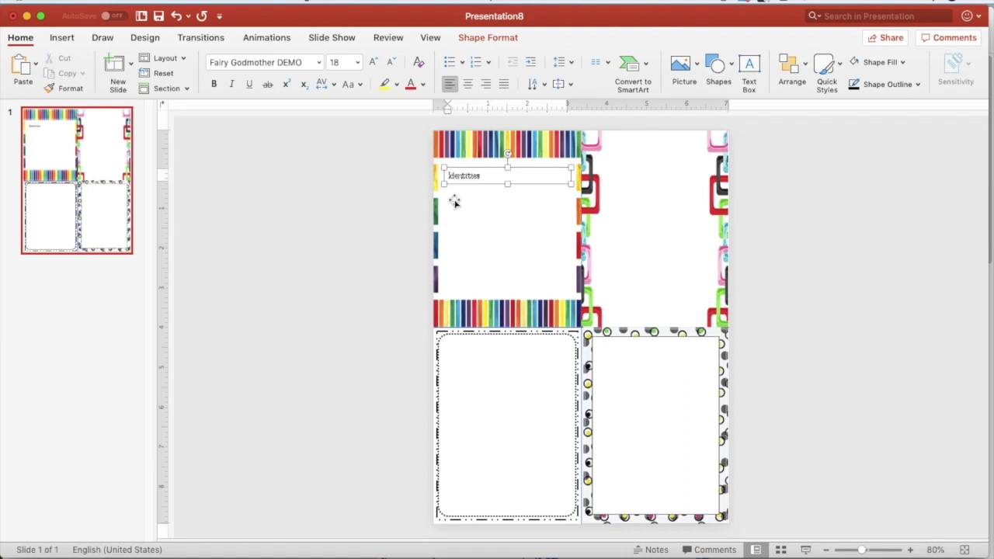
Center the "Identities" title at 36 pt and move its text box down toward the middle of the upper-left quarter
{"action": "double_click", "coordinate": [467, 175]}
{"action": "left_click", "coordinate": [468, 84]}
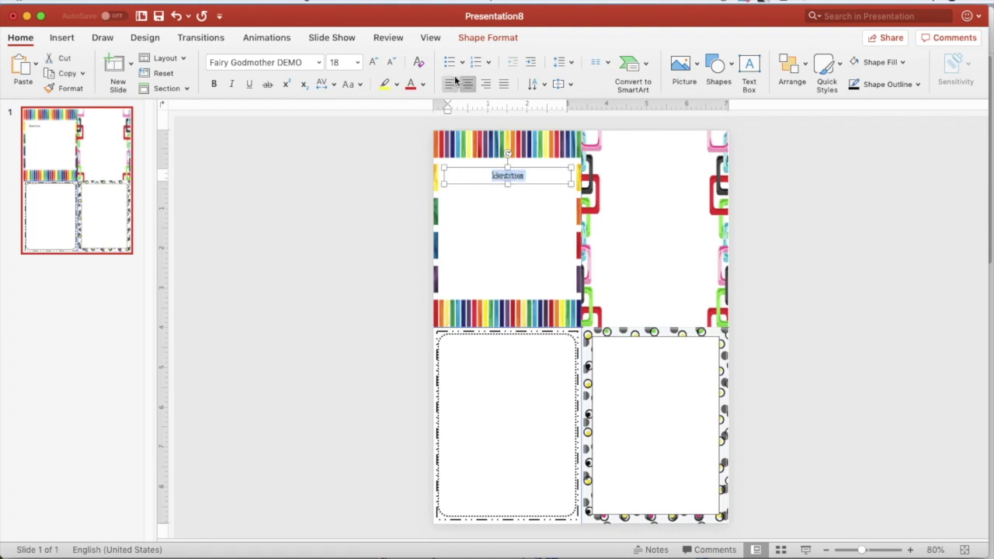
{"action": "left_click", "coordinate": [373, 62]}
{"action": "left_click", "coordinate": [374, 62]}
{"action": "left_click", "coordinate": [373, 62]}
{"action": "left_click", "coordinate": [373, 62]}
{"action": "left_click", "coordinate": [373, 63]}
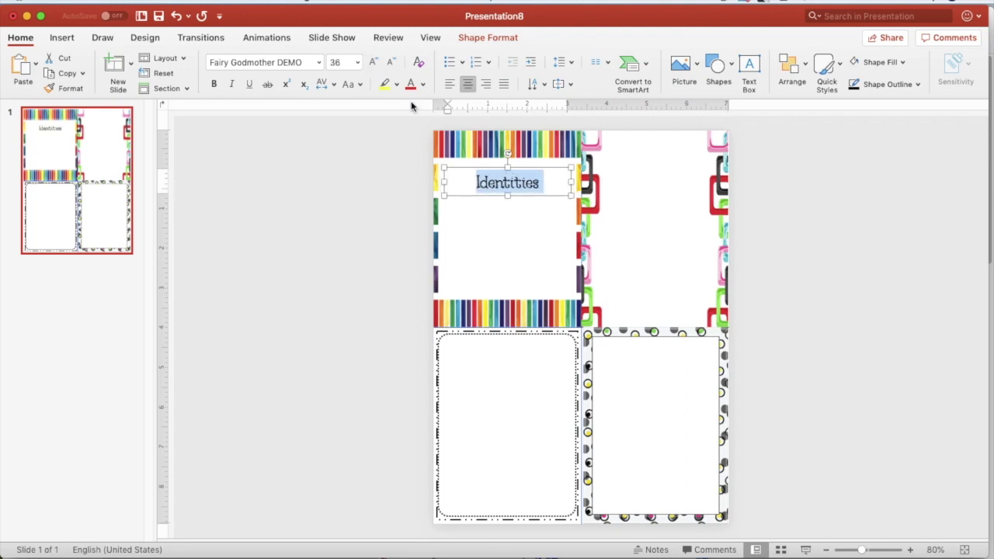
{"action": "left_click_drag", "start_coordinate": [455, 175], "coordinate": [483, 204]}
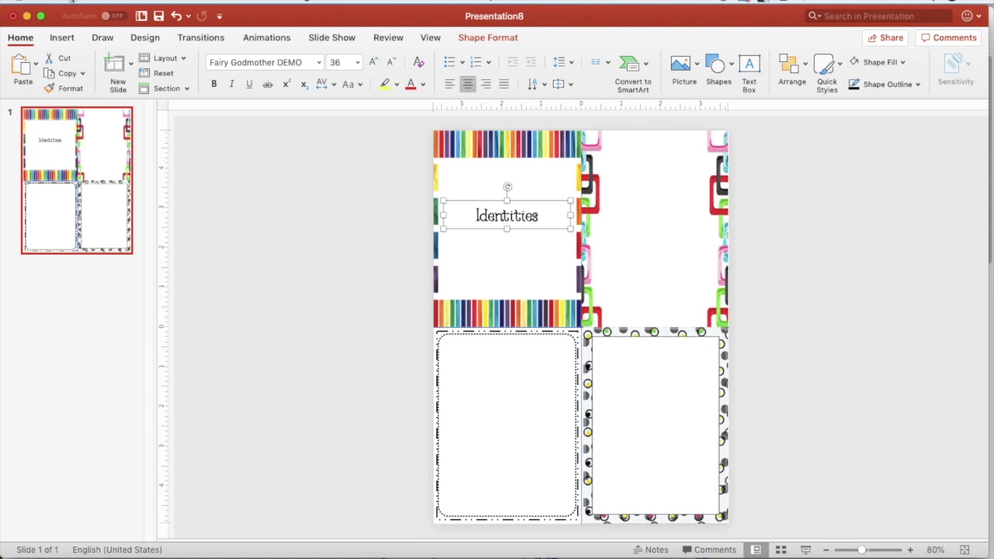
{"action": "left_click", "coordinate": [112, 0]}
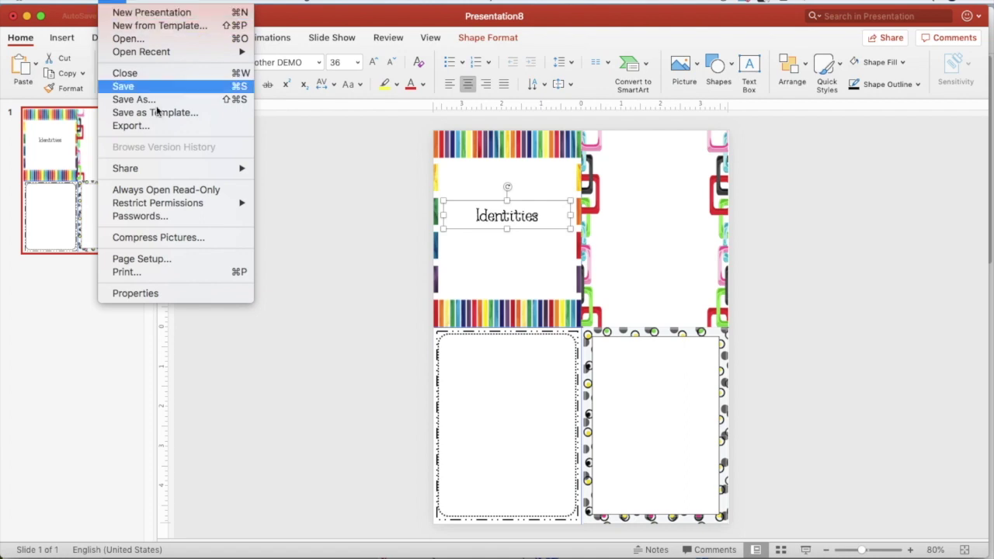
{"action": "left_click", "coordinate": [301, 254]}
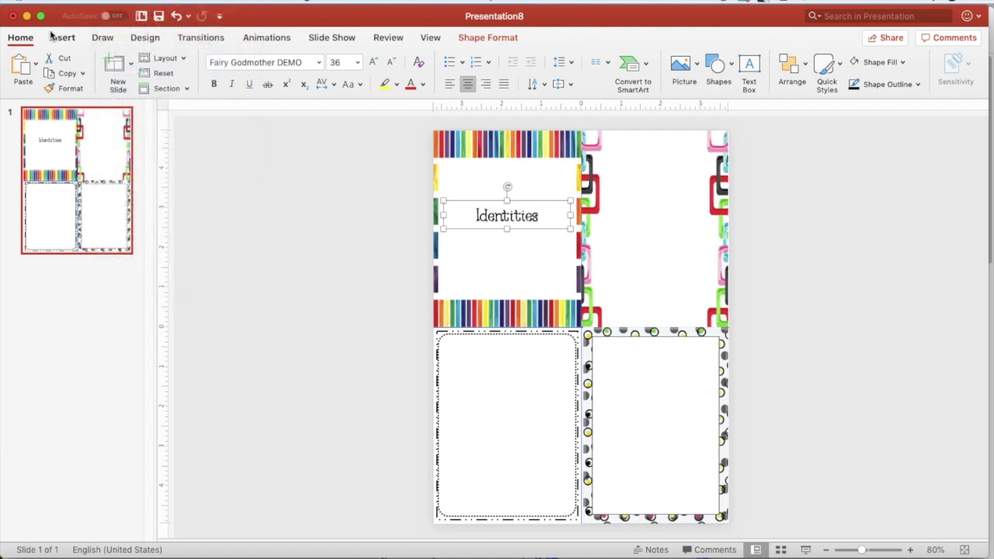
Start inserting a picture from file and preview the border images in the Downloads folder Borders 2, including drawncircles.png and jaggednew.png
{"action": "left_click", "coordinate": [53, 37]}
{"action": "left_click", "coordinate": [115, 65]}
{"action": "left_click", "coordinate": [143, 104]}
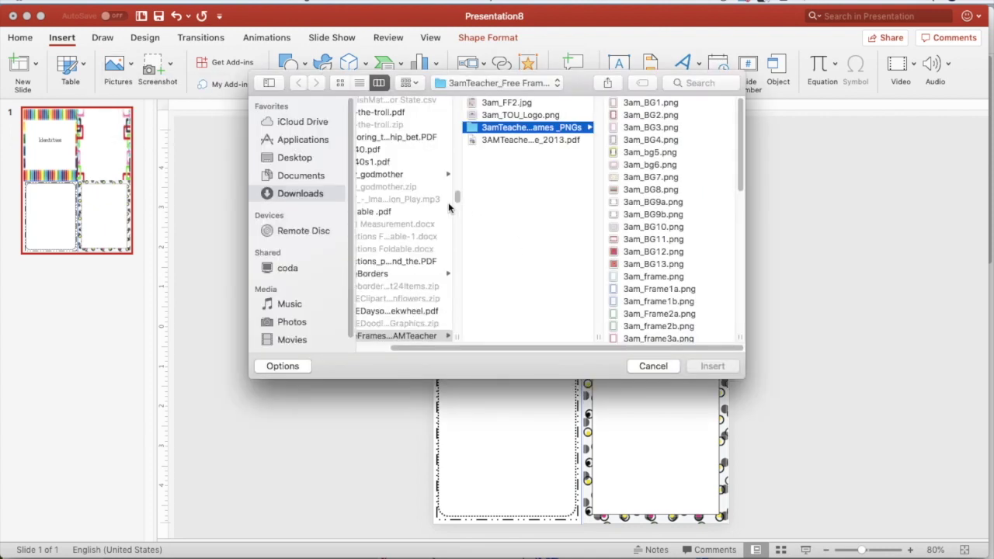
{"action": "scroll", "coordinate": [465, 348], "scroll_direction": "left", "scroll_amount": 2}
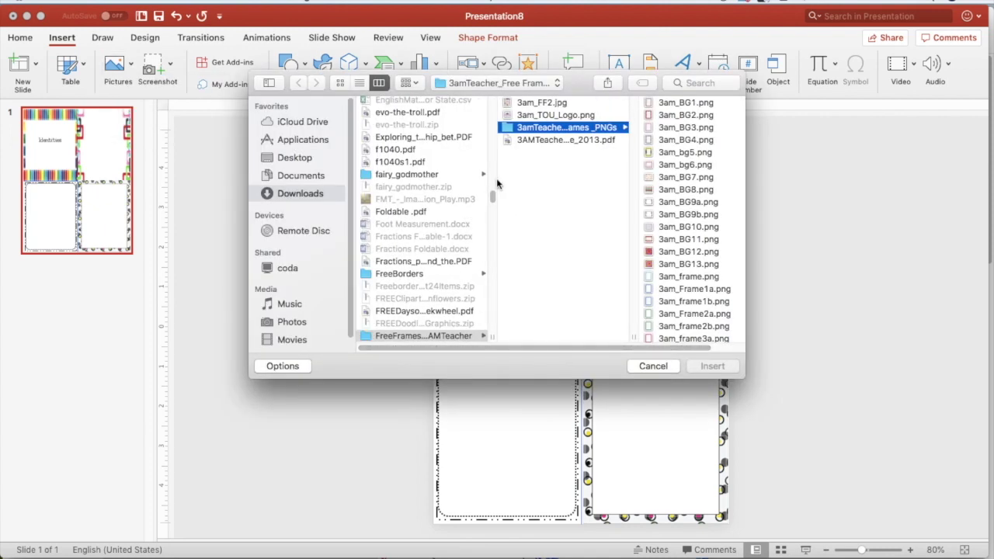
{"action": "left_click_drag", "start_coordinate": [492, 203], "coordinate": [501, 120]}
{"action": "scroll", "coordinate": [435, 265], "scroll_direction": "down", "scroll_amount": 15}
{"action": "scroll", "coordinate": [435, 268], "scroll_direction": "down", "scroll_amount": 15}
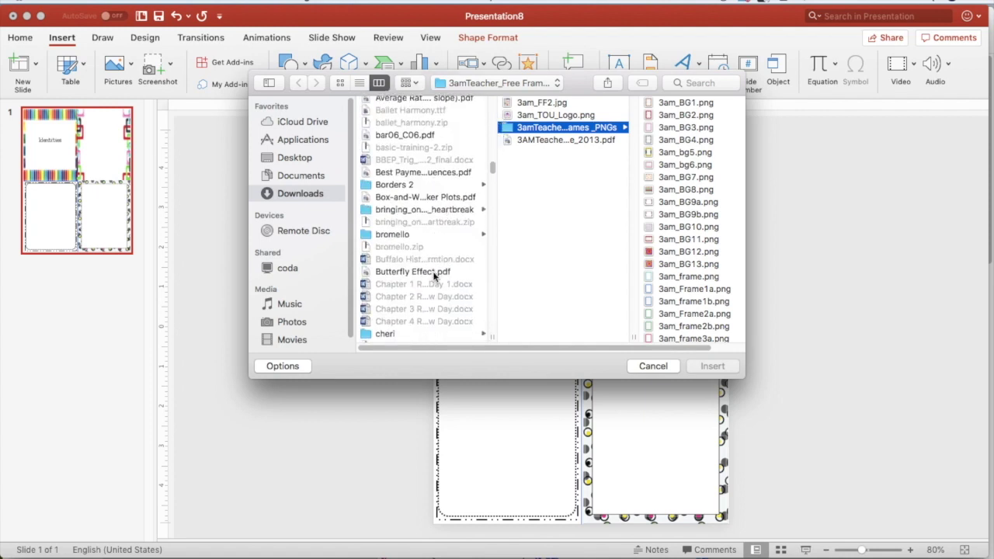
{"action": "left_click", "coordinate": [425, 186]}
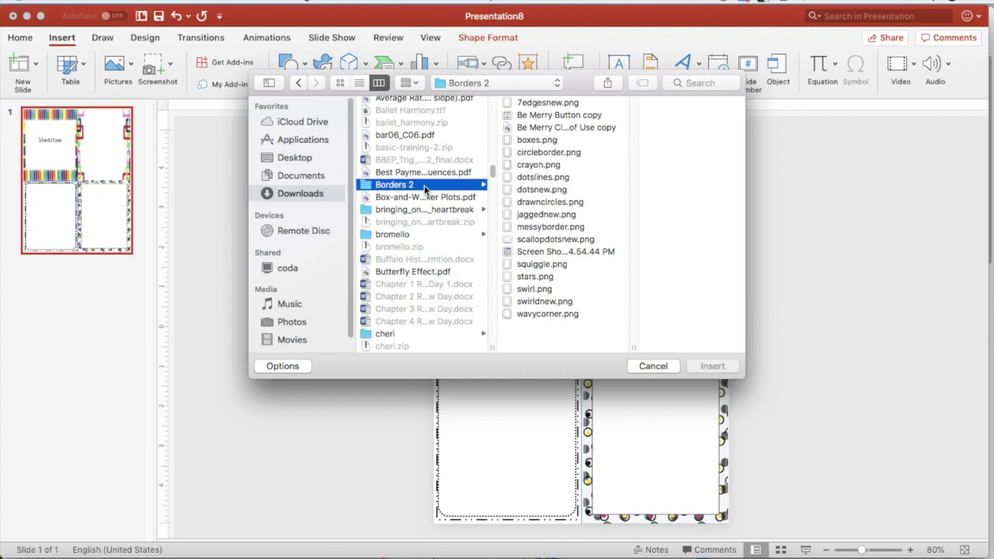
{"action": "left_click", "coordinate": [501, 177]}
{"action": "left_click", "coordinate": [499, 164]}
{"action": "left_click", "coordinate": [497, 202]}
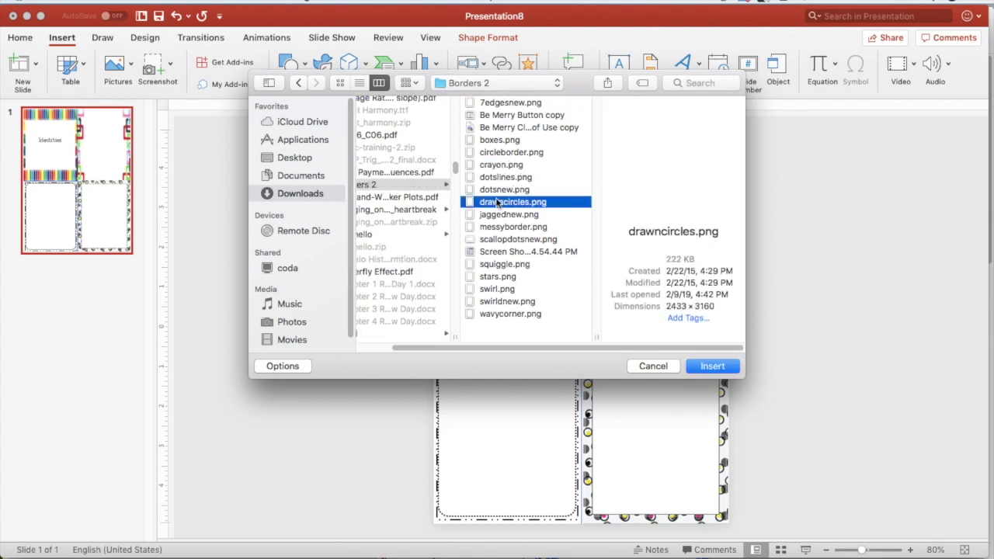
{"action": "left_click", "coordinate": [500, 178]}
{"action": "left_click", "coordinate": [499, 203]}
{"action": "left_click", "coordinate": [499, 216]}
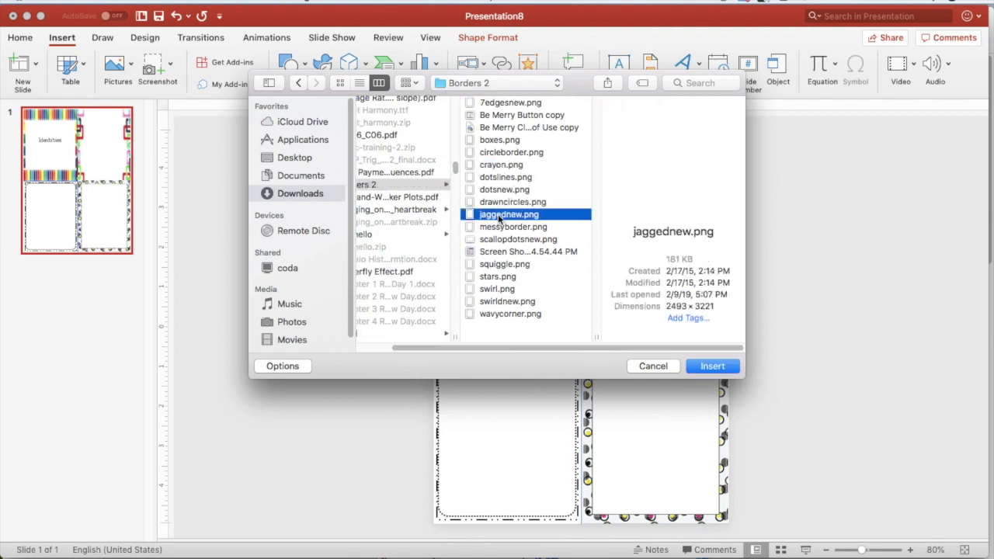
{"action": "scroll", "coordinate": [487, 349], "scroll_direction": "left", "scroll_amount": 2}
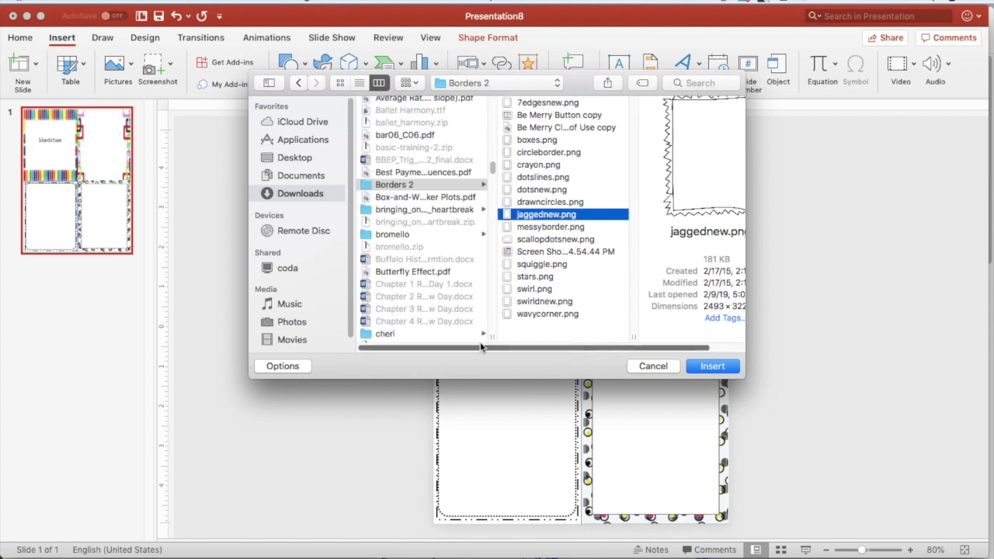
Find the Easter egg uppercase alphabet folder in Downloads and insert the letter T egg picture, T.png
{"action": "left_click", "coordinate": [429, 210]}
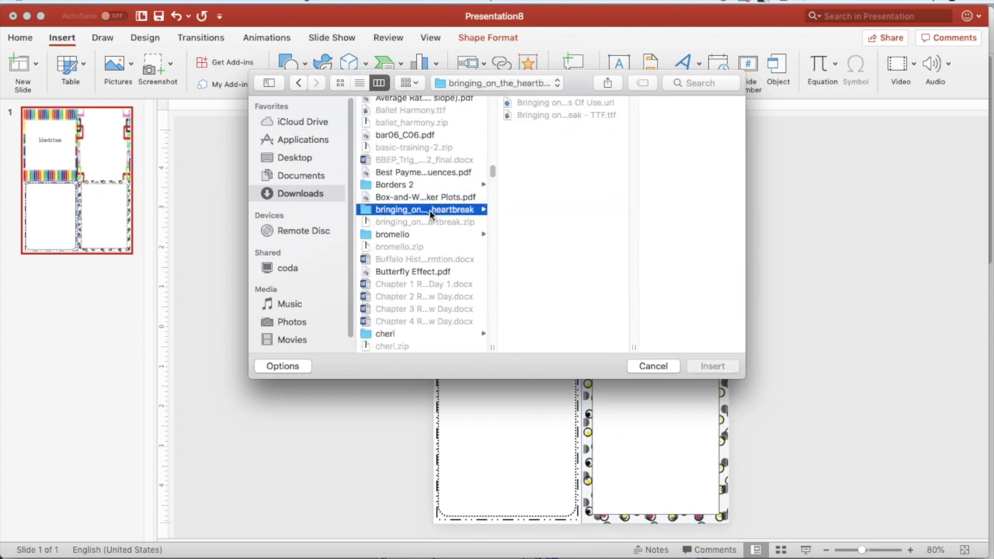
{"action": "scroll", "coordinate": [422, 271], "scroll_direction": "down", "scroll_amount": 8}
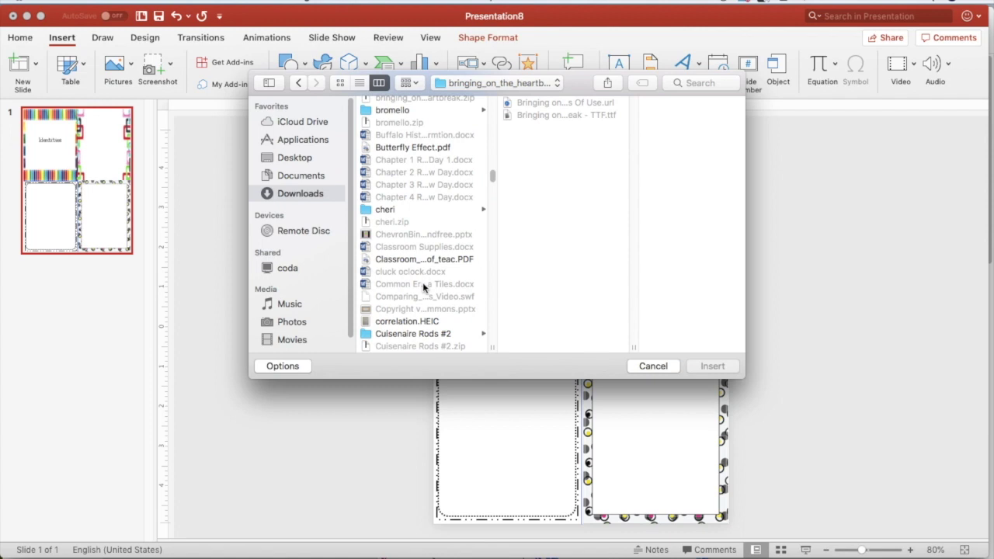
{"action": "scroll", "coordinate": [425, 305], "scroll_direction": "down", "scroll_amount": 5}
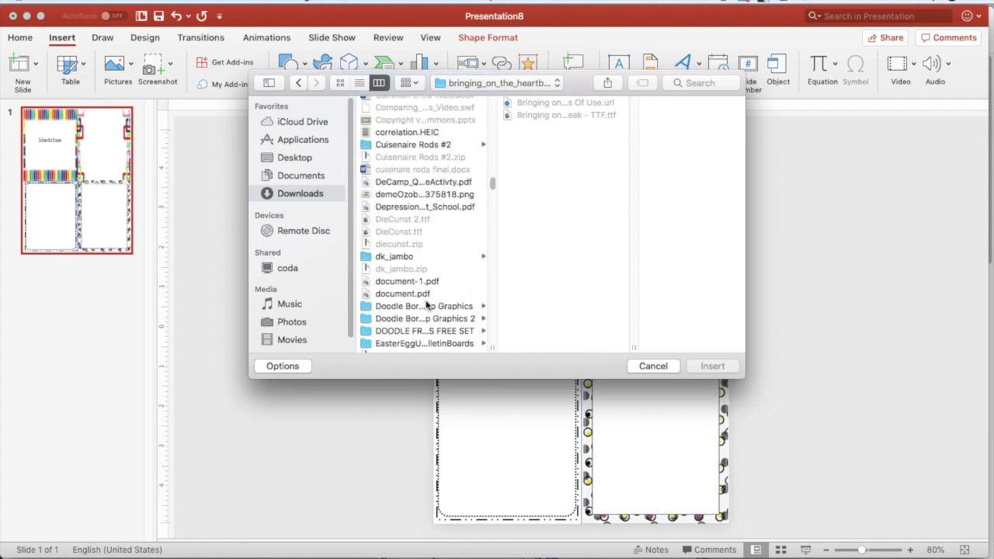
{"action": "scroll", "coordinate": [426, 305], "scroll_direction": "down", "scroll_amount": 1}
{"action": "left_click", "coordinate": [426, 293]}
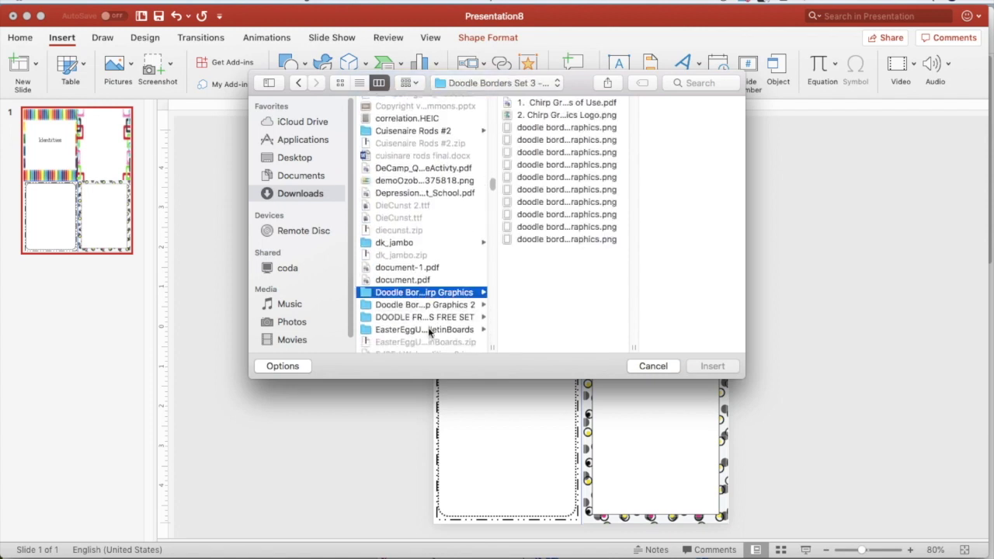
{"action": "left_click", "coordinate": [435, 330]}
{"action": "scroll", "coordinate": [584, 291], "scroll_direction": "down", "scroll_amount": 4}
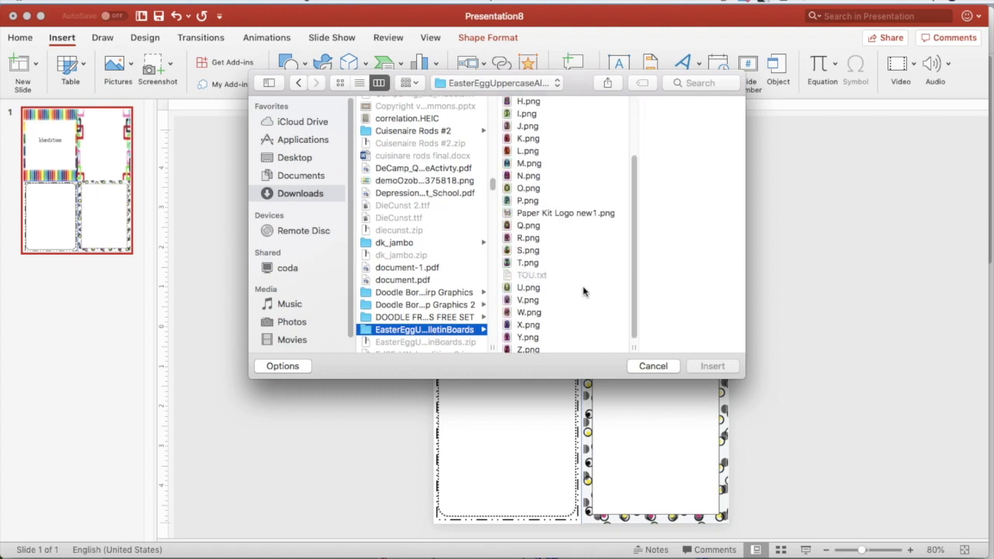
{"action": "scroll", "coordinate": [535, 194], "scroll_direction": "up", "scroll_amount": 4}
{"action": "scroll", "coordinate": [549, 297], "scroll_direction": "down", "scroll_amount": 1}
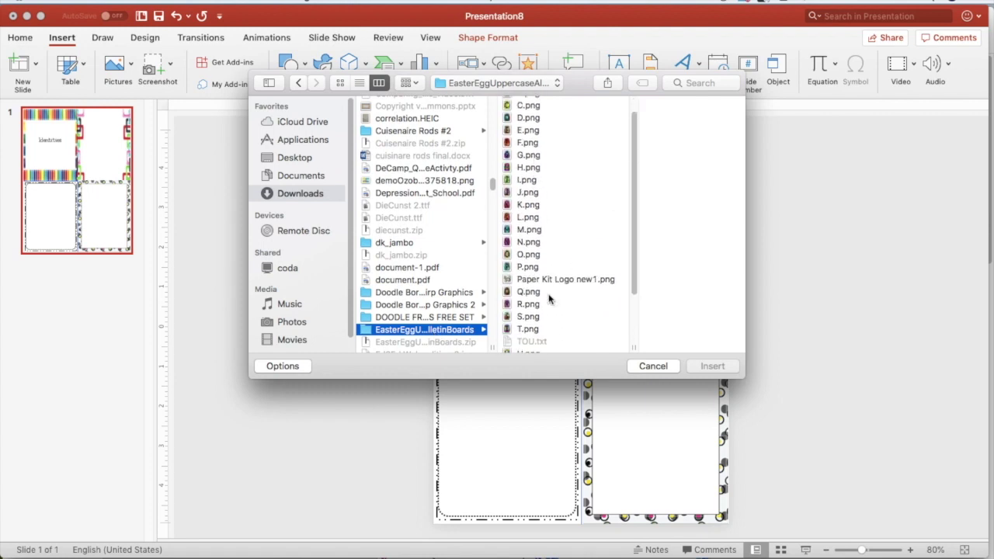
{"action": "left_click", "coordinate": [526, 330]}
{"action": "double_click", "coordinate": [526, 330]}
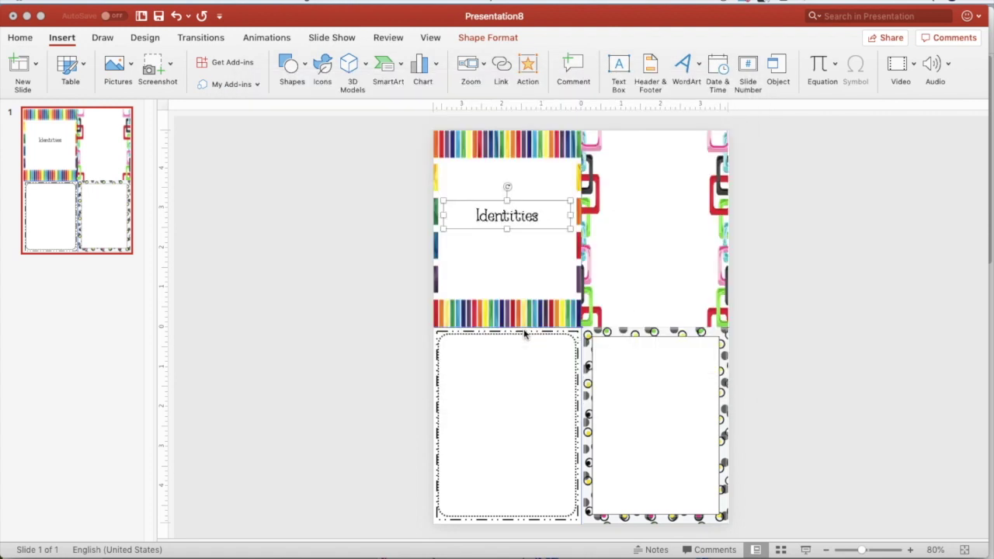
Set the T egg's height to 1.2" and place it above the title in the upper-left corner of the striped quarter
{"action": "left_click_drag", "start_coordinate": [599, 341], "coordinate": [482, 219]}
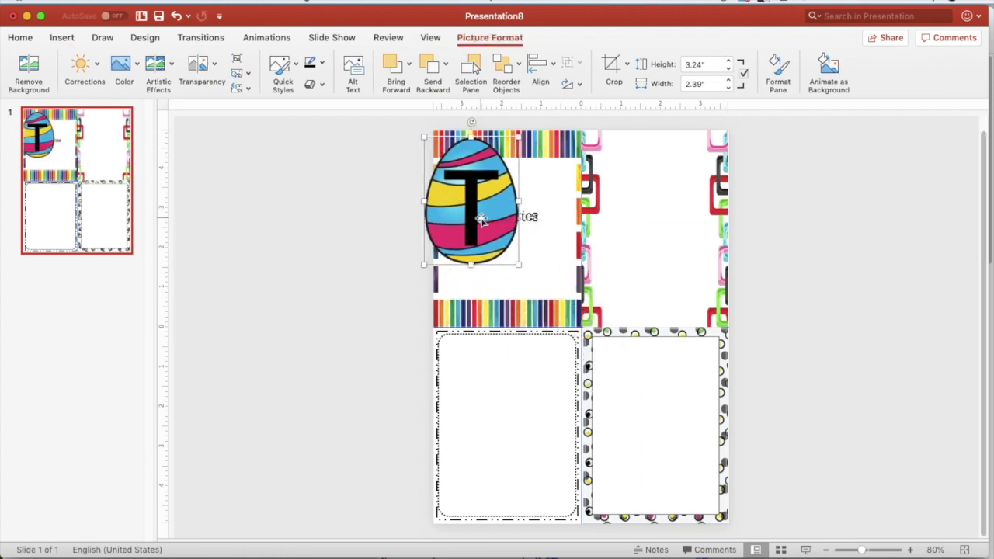
{"action": "left_click", "coordinate": [706, 64]}
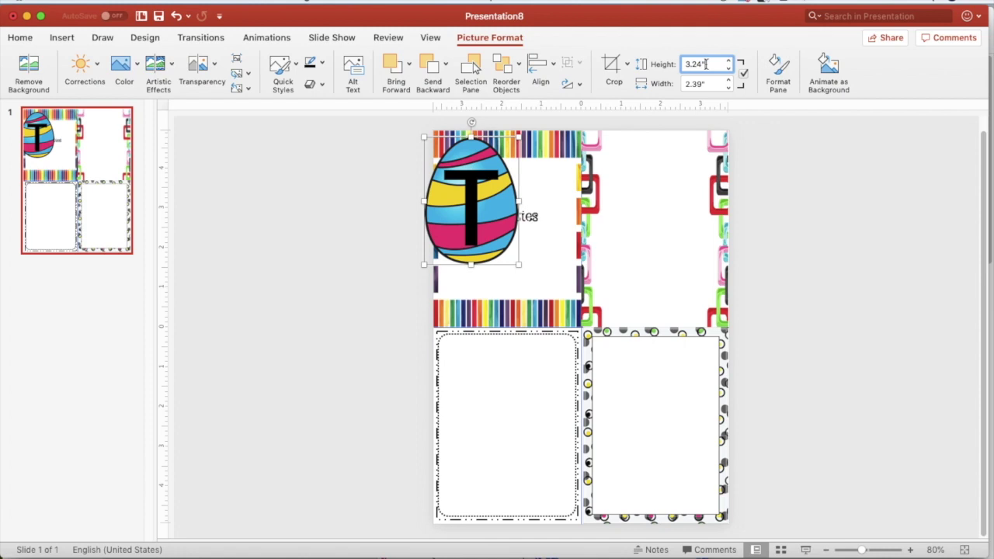
{"action": "left_click_drag", "start_coordinate": [703, 65], "coordinate": [669, 64]}
{"action": "type", "text": "1"}
{"action": "key", "text": "Tab"}
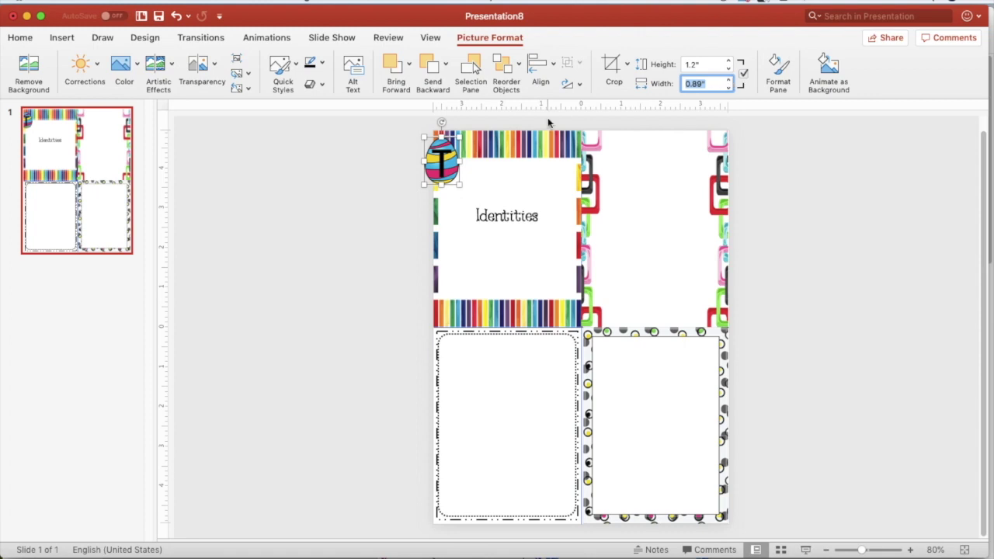
{"action": "mouse_move", "coordinate": [439, 162]}
{"action": "left_mouse_down"}
{"action": "mouse_move", "coordinate": [449, 160]}
{"action": "mouse_move", "coordinate": [450, 174]}
{"action": "left_mouse_up"}
{"action": "left_click", "coordinate": [328, 193]}
Insert the letter R egg picture, R.png, from the Easter egg alphabet folder
{"action": "left_click", "coordinate": [67, 37]}
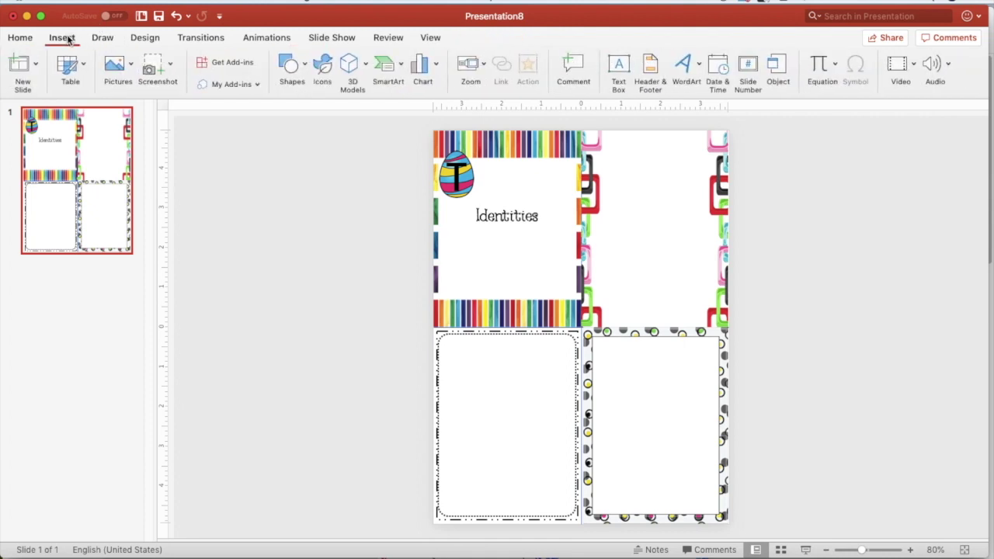
{"action": "left_click", "coordinate": [129, 63]}
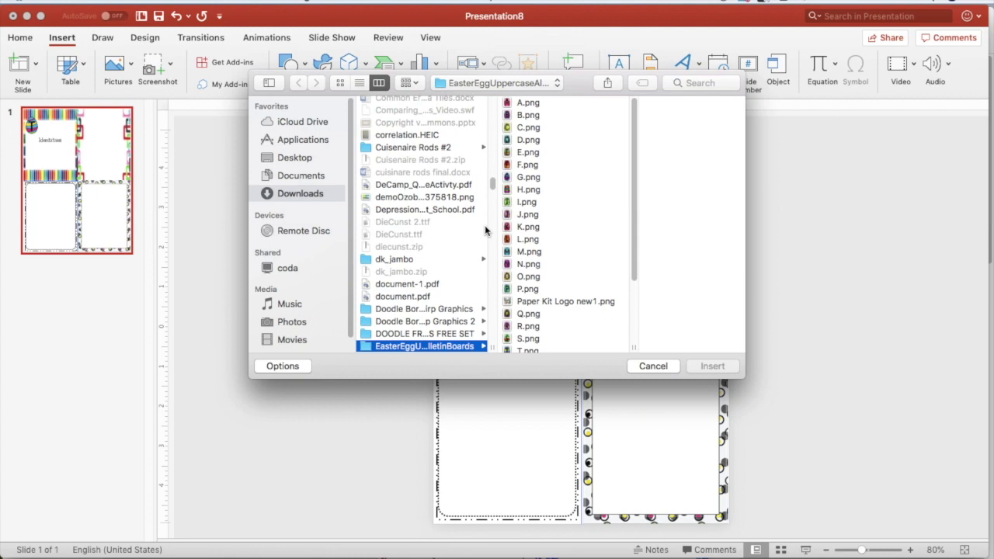
{"action": "scroll", "coordinate": [567, 282], "scroll_direction": "down", "scroll_amount": 3}
{"action": "left_click", "coordinate": [532, 247]}
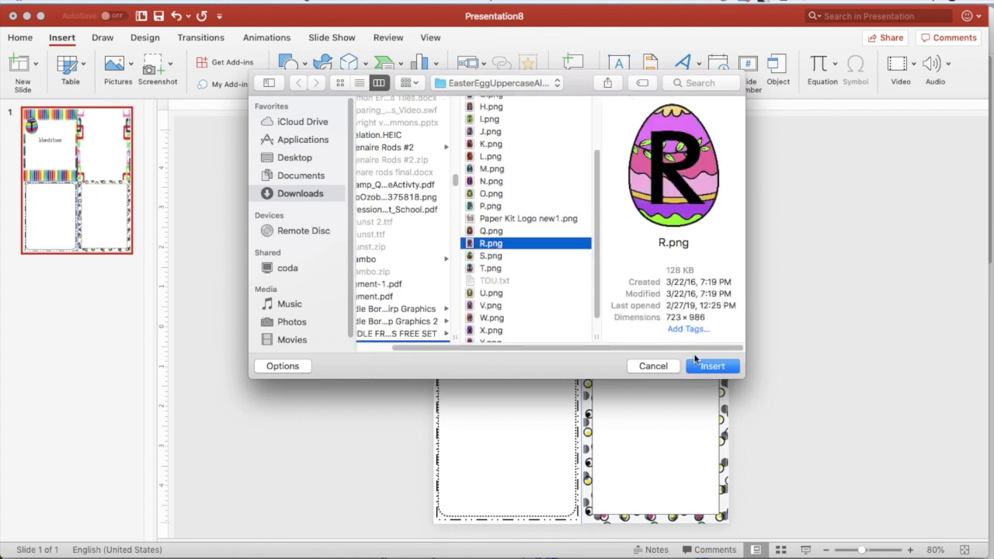
{"action": "left_click", "coordinate": [709, 368]}
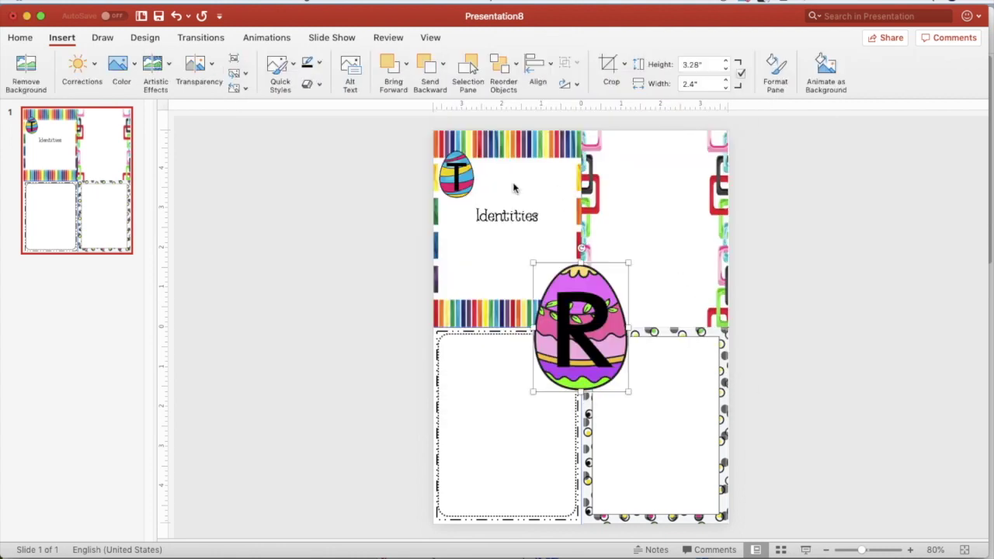
Set the R egg's height to 1.2" and place it directly to the right of the T egg
{"action": "left_click", "coordinate": [694, 64]}
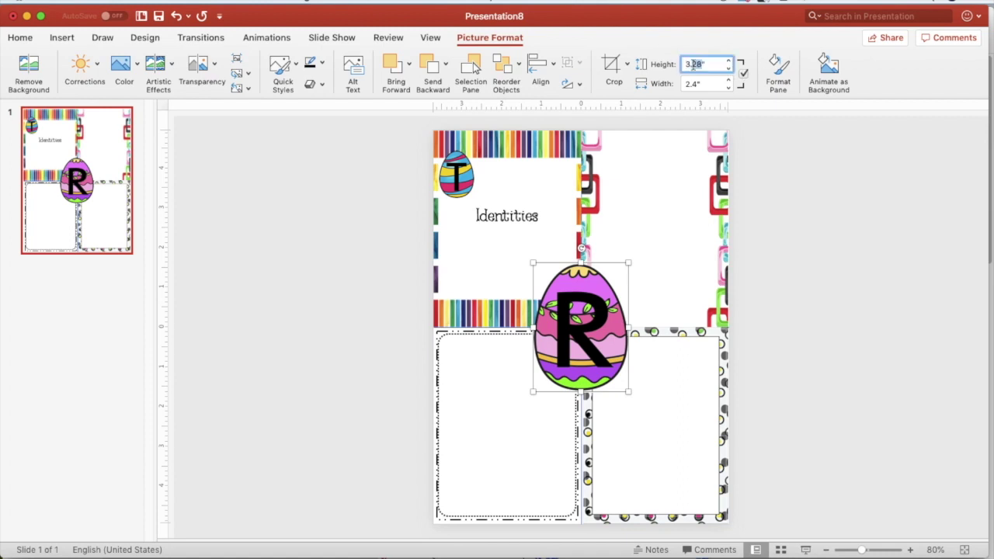
{"action": "type", "text": "1"}
{"action": "key", "text": "Return"}
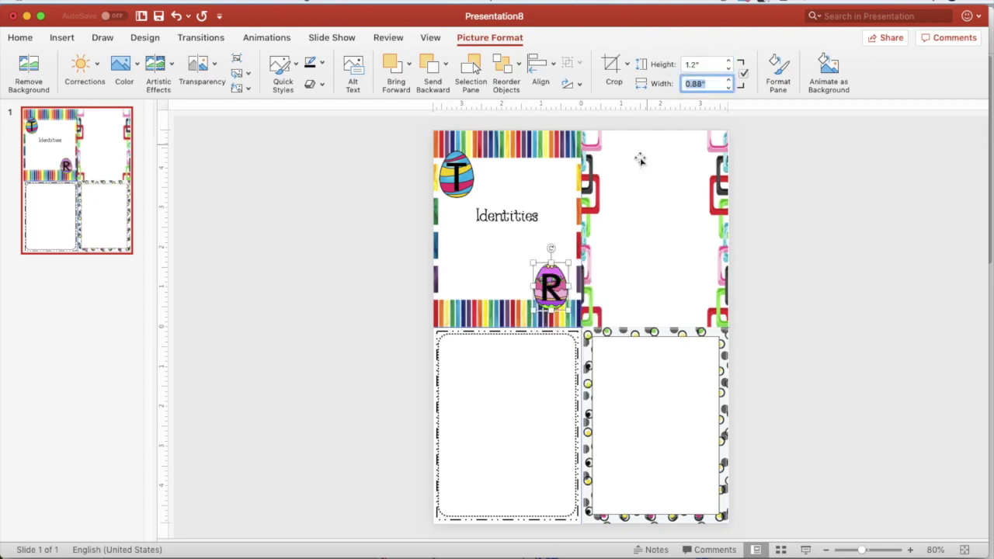
{"action": "left_click_drag", "start_coordinate": [547, 286], "coordinate": [485, 173]}
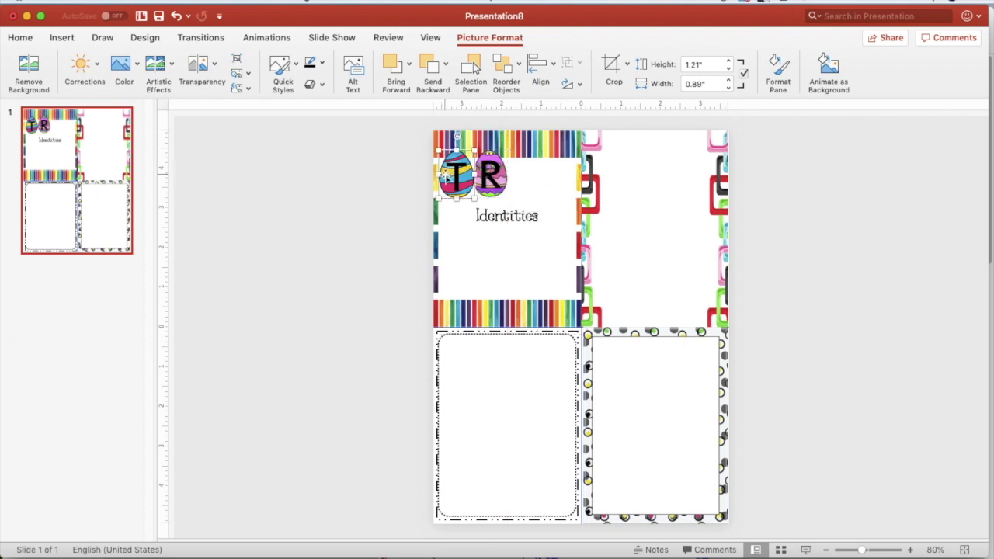
Set the R egg's height to 1.21" and align it level with the T egg, then deselect it
{"action": "double_click", "coordinate": [697, 64]}
{"action": "type", "text": "1.21"}
{"action": "key", "text": "Tab"}
{"action": "mouse_move", "coordinate": [490, 171]}
{"action": "left_mouse_down"}
{"action": "mouse_move", "coordinate": [466, 173]}
{"action": "mouse_move", "coordinate": [490, 167]}
{"action": "left_mouse_up"}
{"action": "left_click", "coordinate": [308, 179]}
{"action": "left_click", "coordinate": [115, 3]}
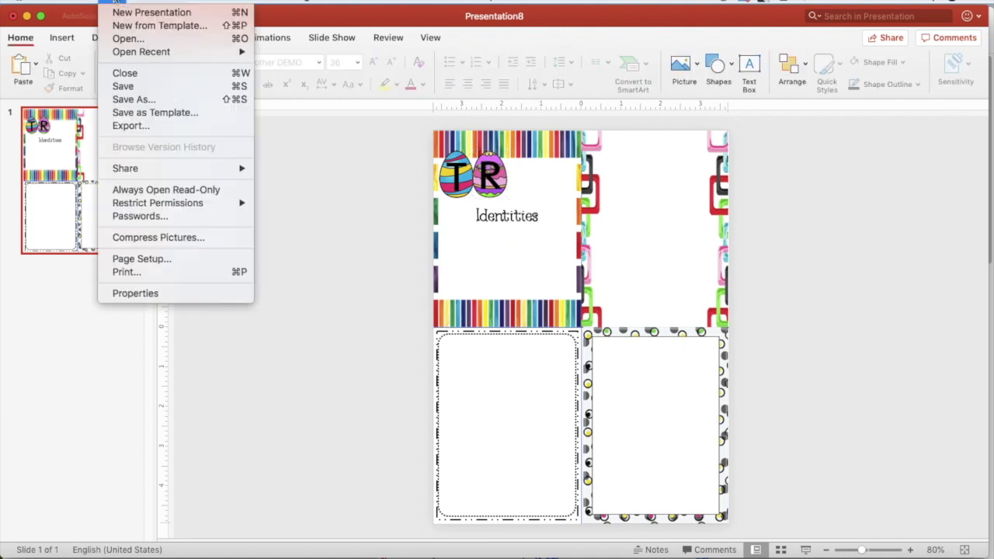
{"action": "mouse_move", "coordinate": [140, 2]}
{"action": "left_click", "coordinate": [383, 142]}
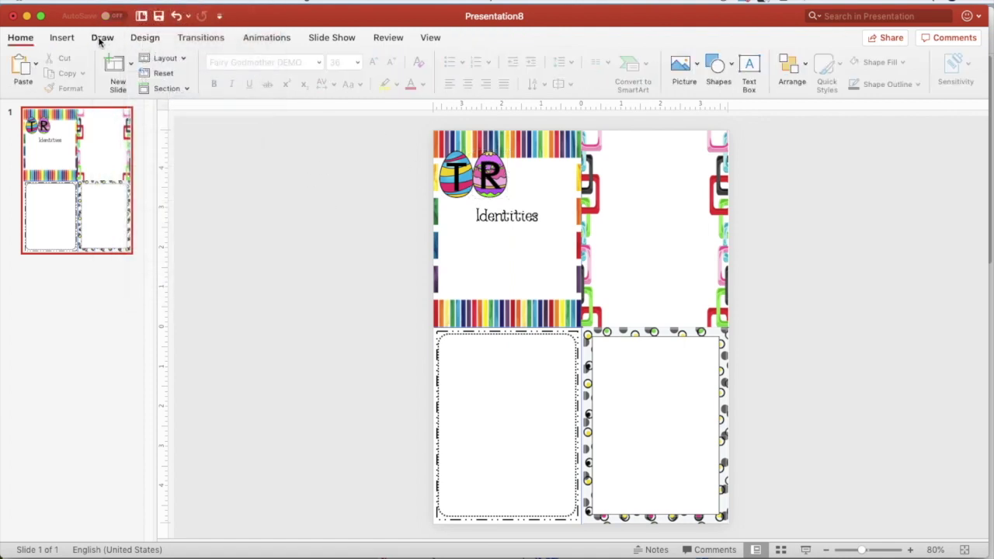
Insert the letter I egg picture, I.png, from the Easter egg alphabet folder
{"action": "left_click", "coordinate": [63, 38]}
{"action": "left_click", "coordinate": [116, 63]}
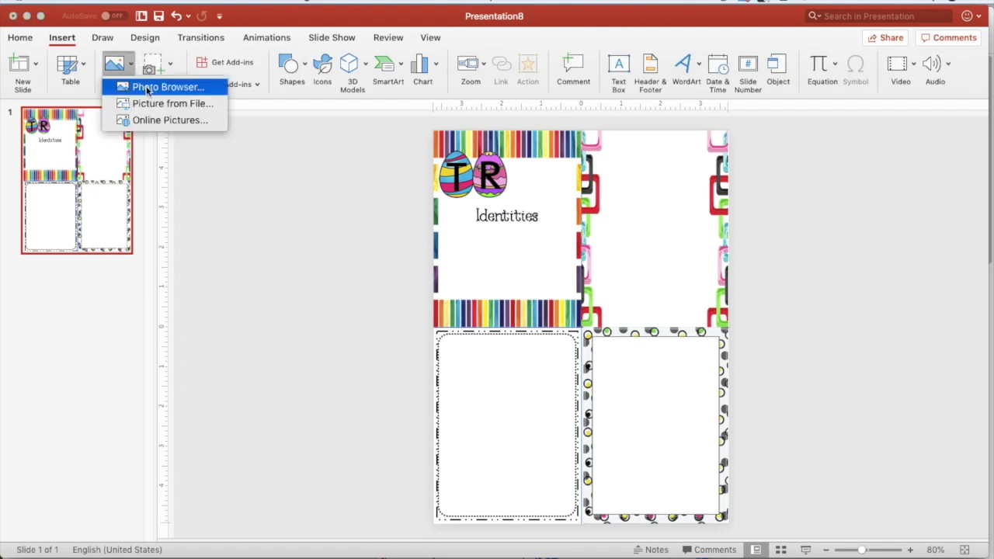
{"action": "left_click", "coordinate": [148, 105]}
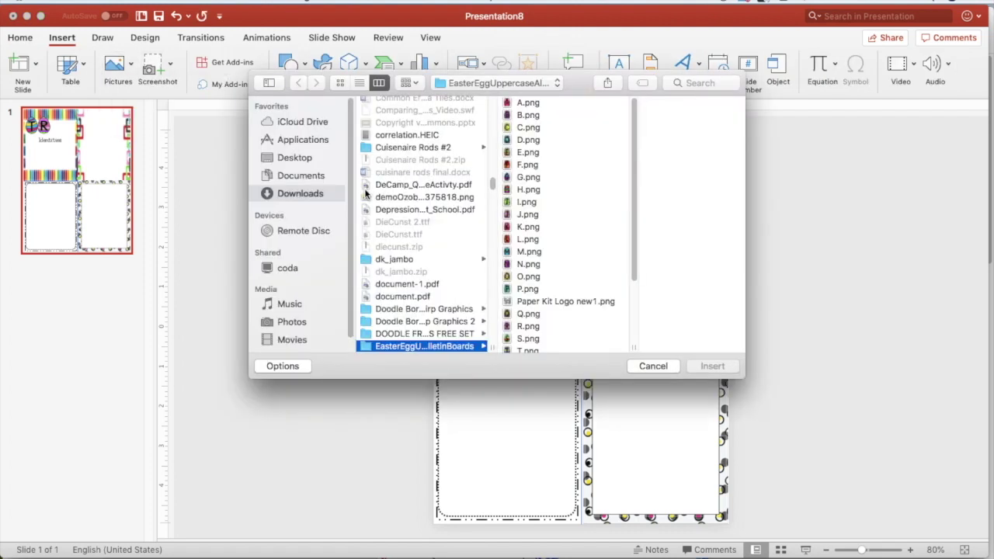
{"action": "left_click", "coordinate": [548, 203]}
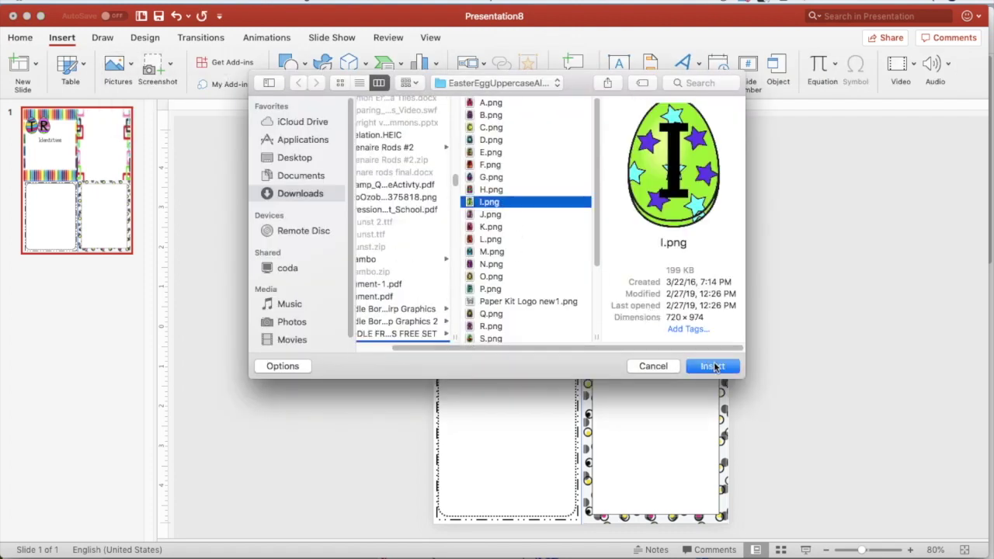
{"action": "left_click", "coordinate": [712, 366]}
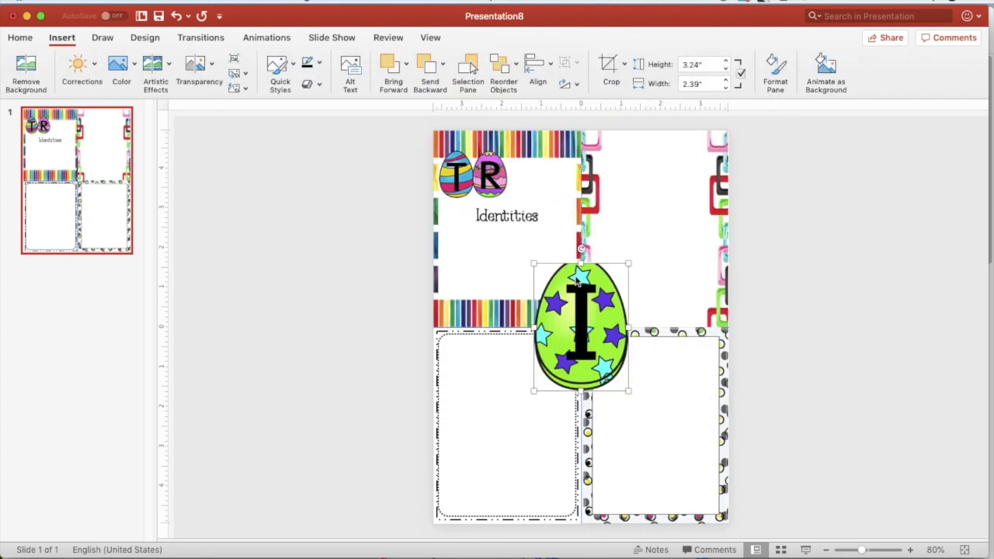
Set the I egg's height to 1.21" and place it directly to the right of the R egg, level with the other letters
{"action": "left_click_drag", "start_coordinate": [584, 289], "coordinate": [545, 178]}
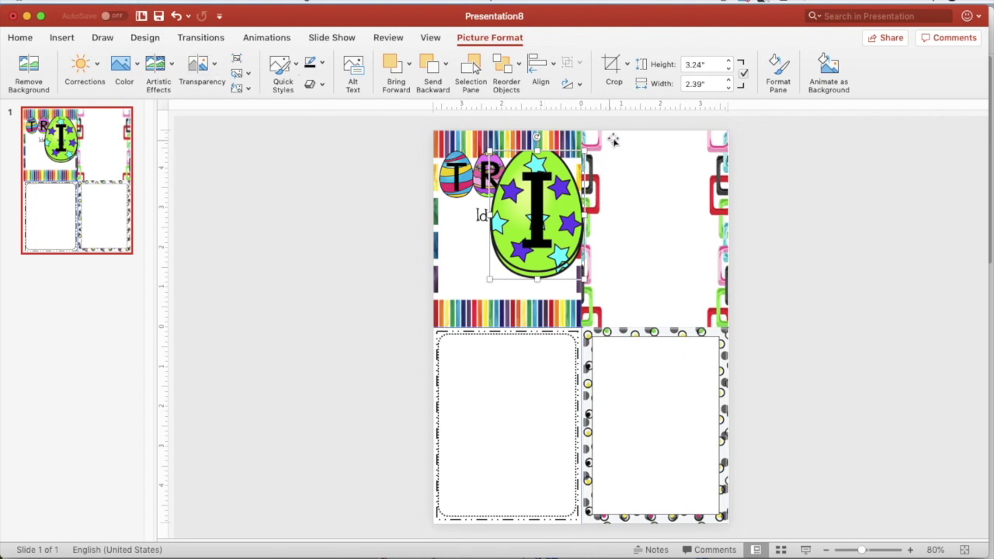
{"action": "left_click_drag", "start_coordinate": [702, 68], "coordinate": [678, 69]}
{"action": "type", "text": "1.2"}
{"action": "key", "text": "Tab"}
{"action": "mouse_move", "coordinate": [509, 171]}
{"action": "left_mouse_down"}
{"action": "mouse_move", "coordinate": [522, 177]}
{"action": "mouse_move", "coordinate": [522, 169]}
{"action": "left_mouse_up"}
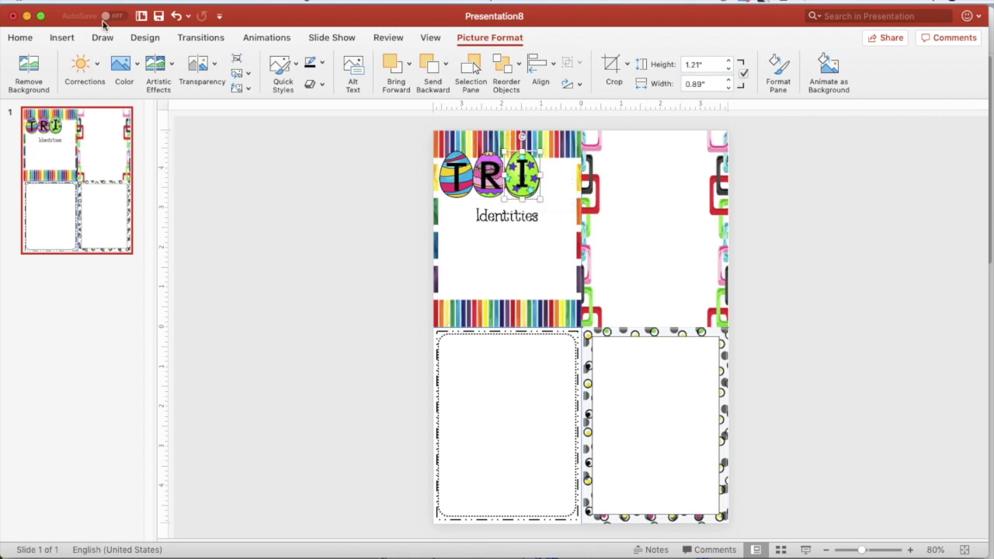
{"action": "left_click", "coordinate": [64, 37]}
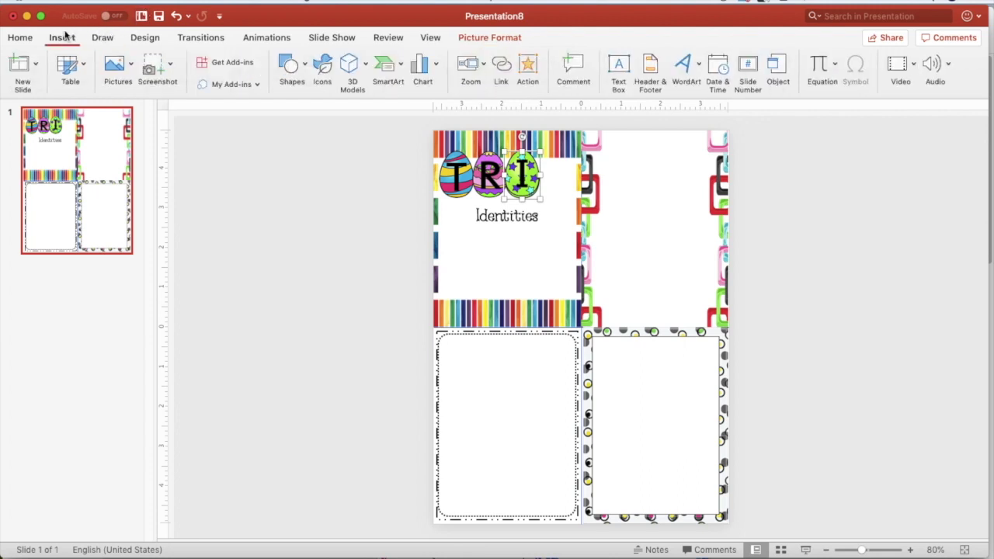
{"action": "left_click_drag", "start_coordinate": [524, 177], "coordinate": [526, 177]}
Insert the letter G egg picture from the Easter egg alphabet folder
{"action": "right_click", "coordinate": [528, 178]}
{"action": "left_click", "coordinate": [527, 178]}
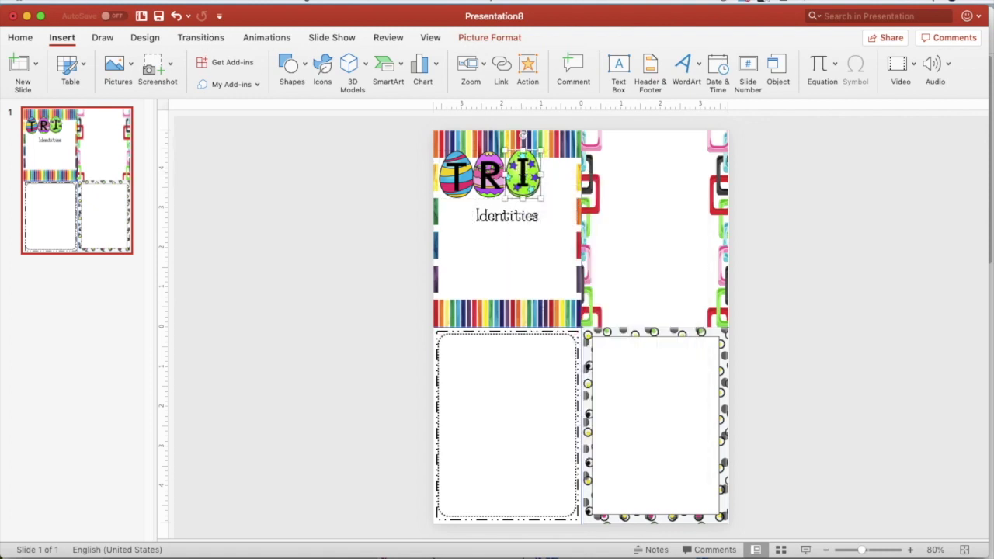
{"action": "left_click", "coordinate": [193, 2]}
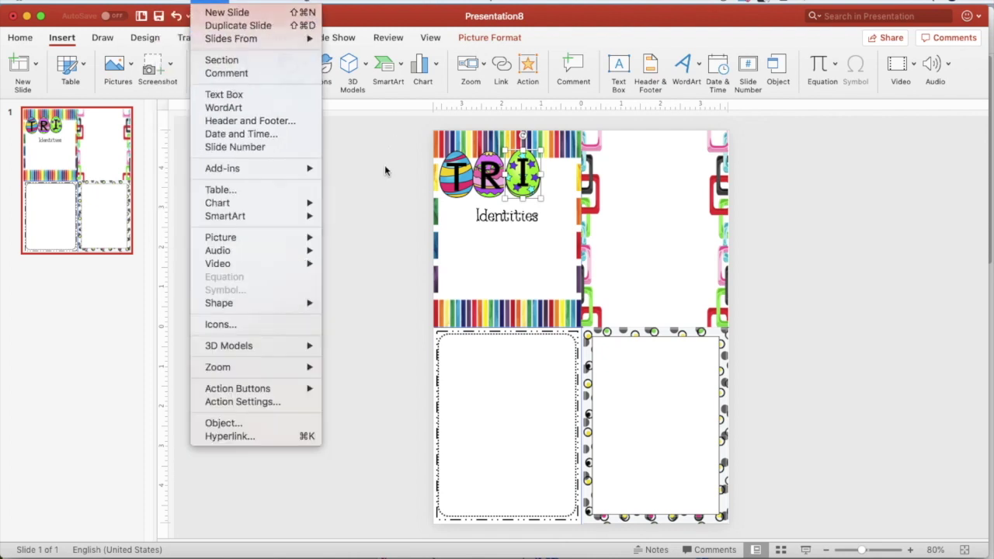
{"action": "left_click", "coordinate": [177, 71]}
{"action": "left_click", "coordinate": [126, 68]}
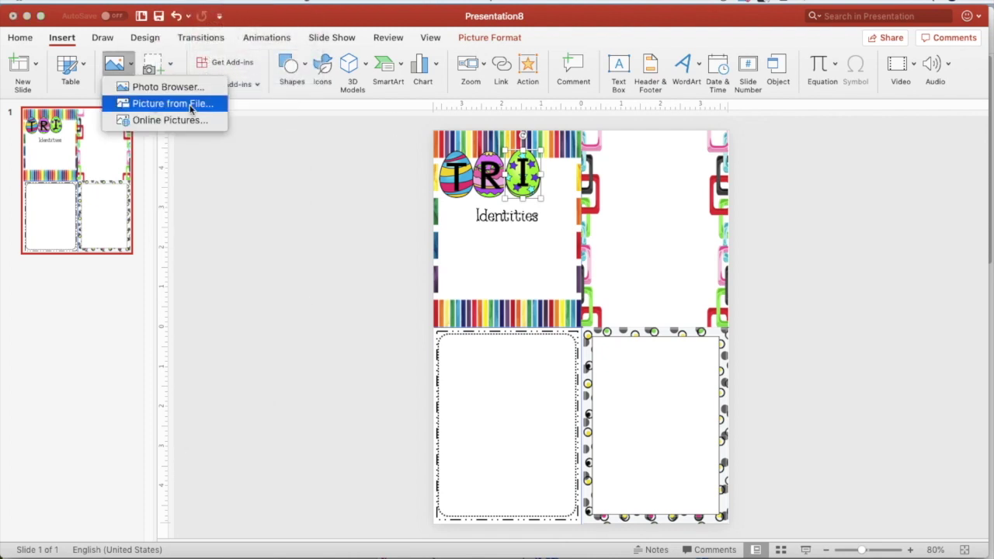
{"action": "left_click", "coordinate": [534, 177]}
{"action": "left_click", "coordinate": [713, 365]}
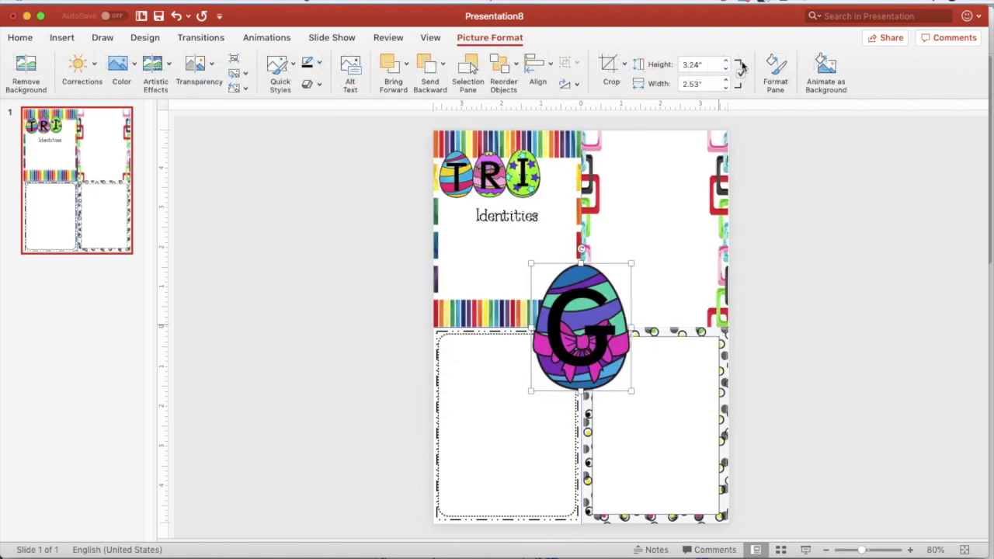
Set the G egg's height to 1.21" and place it directly to the right of the I egg, level with the other letters
{"action": "left_click", "coordinate": [672, 68]}
{"action": "type", "text": "1.21"}
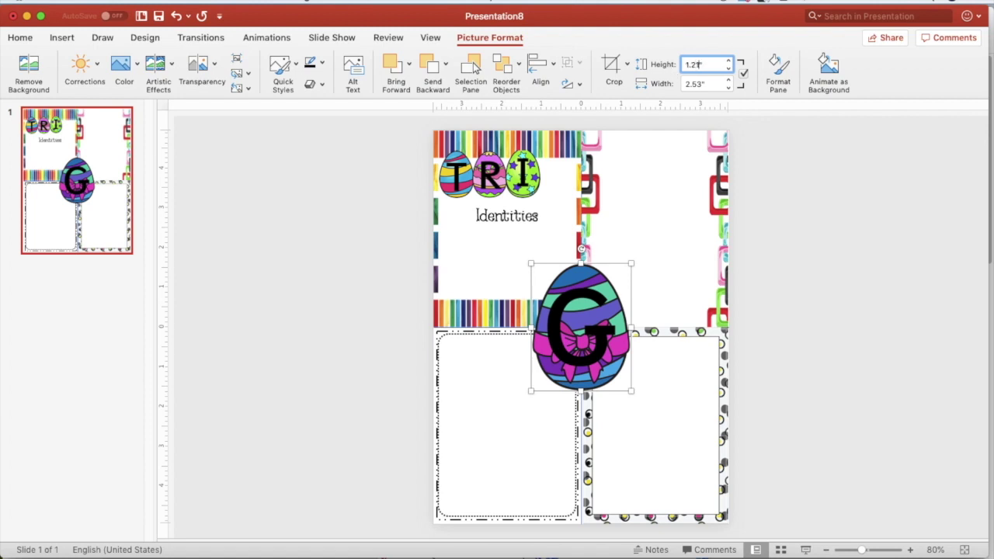
{"action": "key", "text": "Tab"}
{"action": "left_click_drag", "start_coordinate": [554, 286], "coordinate": [564, 174]}
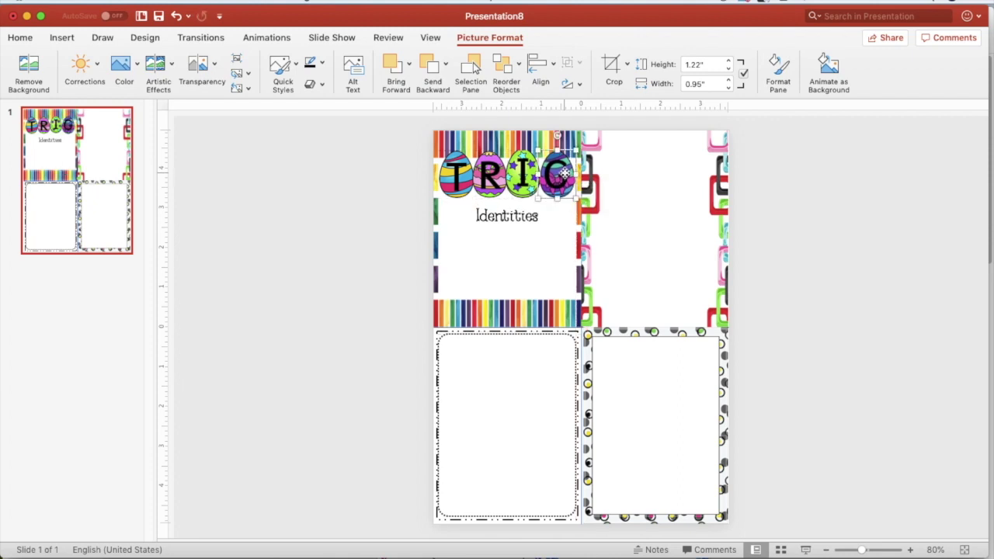
Move the "Identities" title up so it sits just beneath the egg letters, then deselect it
{"action": "left_click", "coordinate": [556, 250]}
{"action": "left_click_drag", "start_coordinate": [502, 204], "coordinate": [503, 194]}
{"action": "left_click", "coordinate": [499, 261]}
{"action": "left_click", "coordinate": [328, 228]}
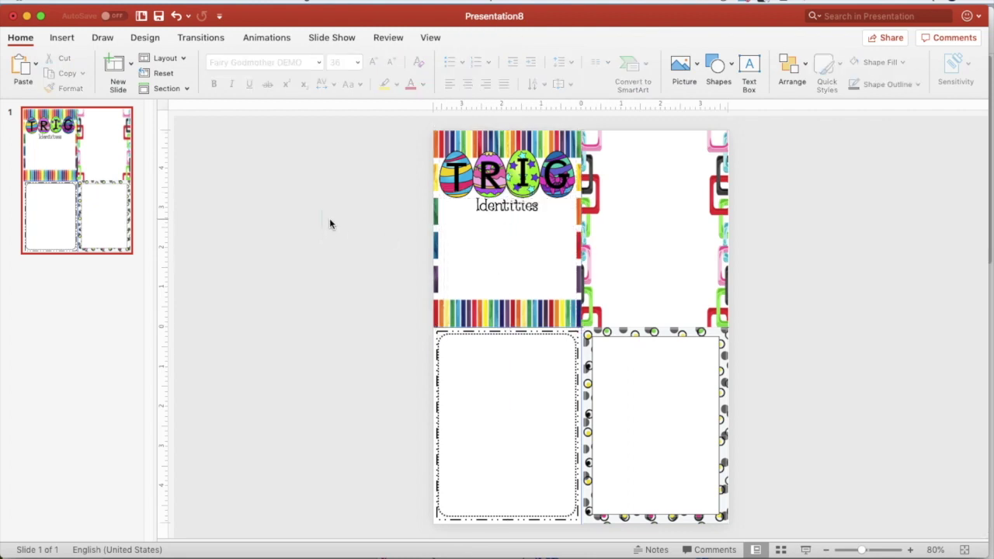
Draw a right triangle about 2.32" high and 3.21" wide beneath the "Identities" title in the first quarter
{"action": "left_click", "coordinate": [70, 42]}
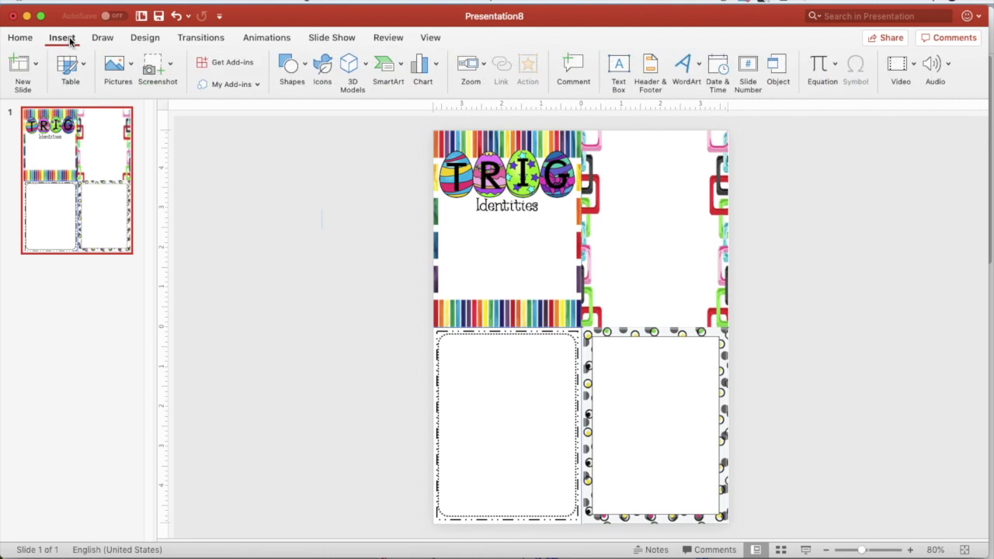
{"action": "left_click", "coordinate": [289, 63]}
{"action": "left_click", "coordinate": [285, 106]}
{"action": "left_click_drag", "start_coordinate": [445, 211], "coordinate": [573, 294]}
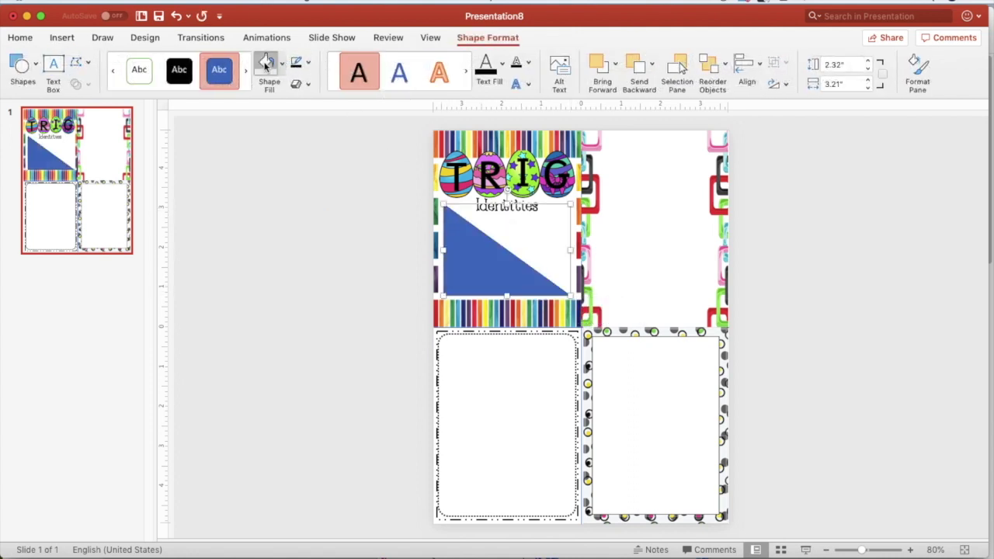
Remove the triangle's blue fill and give it a black outline
{"action": "left_click", "coordinate": [265, 65]}
{"action": "left_click", "coordinate": [308, 62]}
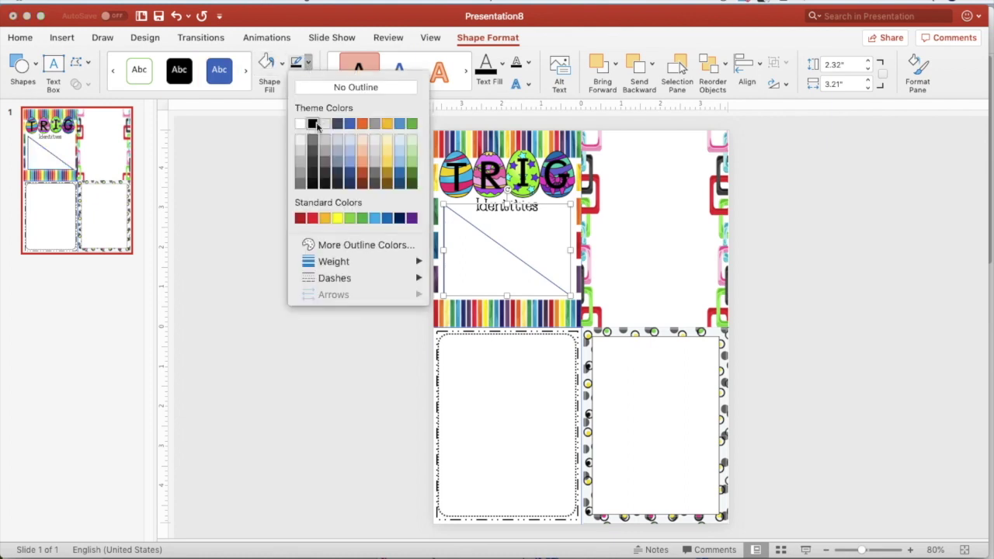
{"action": "left_click", "coordinate": [313, 124]}
{"action": "left_click", "coordinate": [305, 161]}
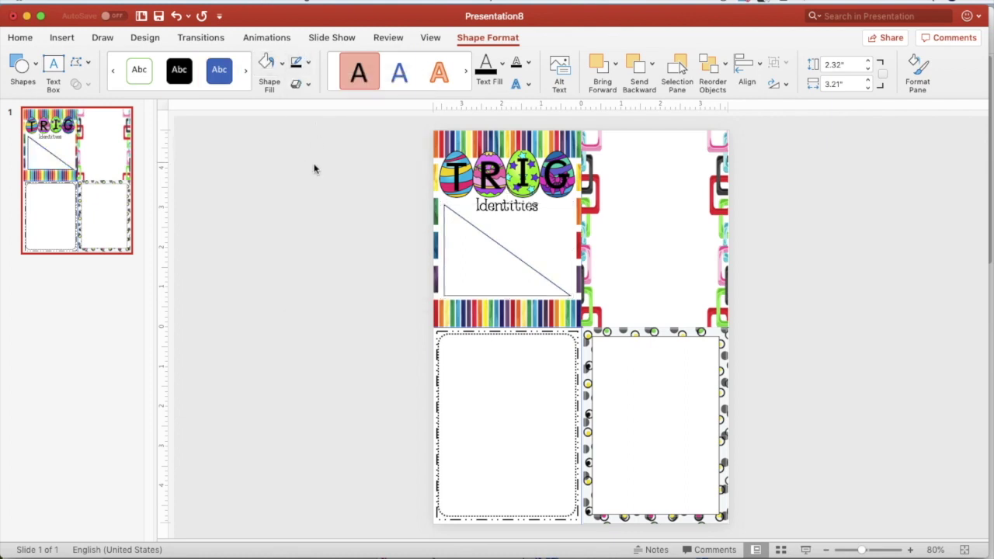
Add a text box reading "Name:" beside the triangle's hypotenuse
{"action": "left_click", "coordinate": [62, 39]}
{"action": "left_click", "coordinate": [619, 69]}
{"action": "left_click_drag", "start_coordinate": [548, 248], "coordinate": [572, 237]}
{"action": "type", "text": "Name:"}
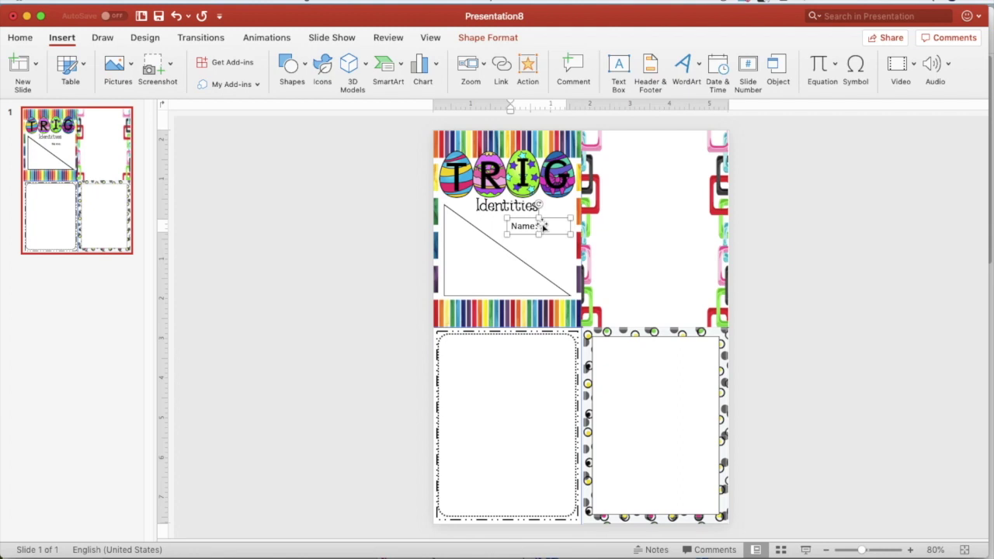
Change the font of the "Name:" text to VOLDER
{"action": "left_click_drag", "start_coordinate": [544, 226], "coordinate": [510, 226]}
{"action": "left_click", "coordinate": [20, 37]}
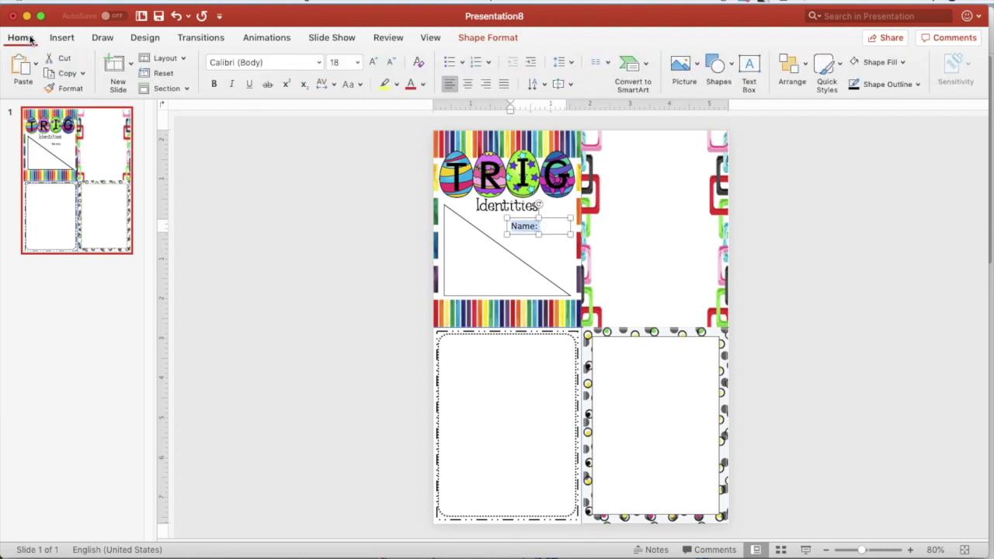
{"action": "left_click", "coordinate": [318, 64]}
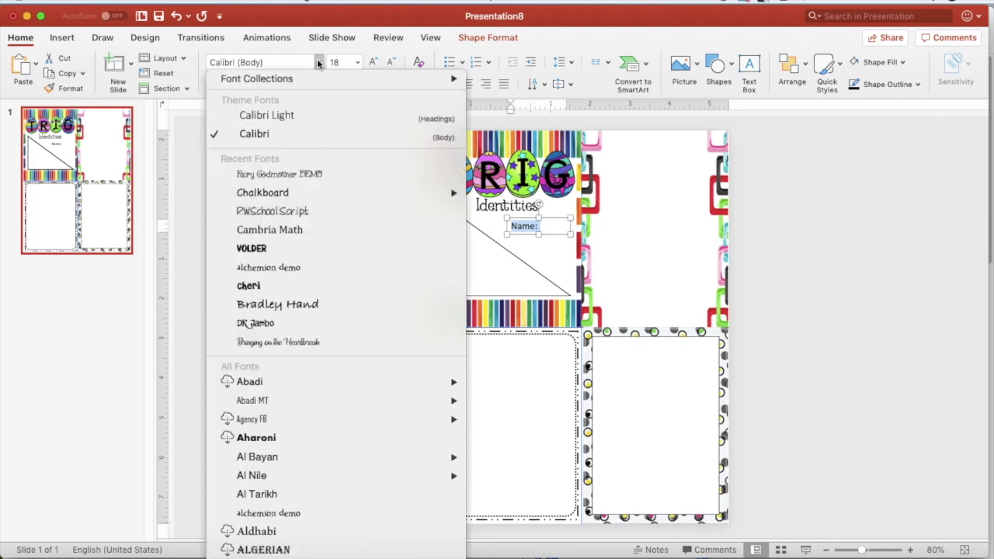
{"action": "left_click", "coordinate": [303, 245]}
Rotate the "Name:" text box parallel to the hypotenuse and place it just inside the triangle along that side
{"action": "left_click_drag", "start_coordinate": [550, 218], "coordinate": [497, 242]}
{"action": "left_click", "coordinate": [427, 282]}
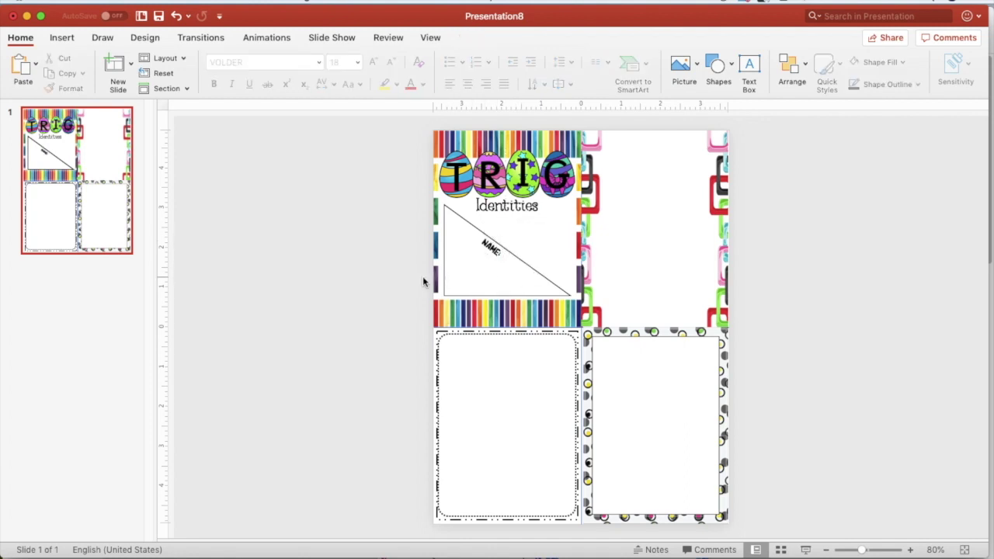
{"action": "left_click", "coordinate": [491, 250]}
{"action": "left_click_drag", "start_coordinate": [491, 248], "coordinate": [495, 242]}
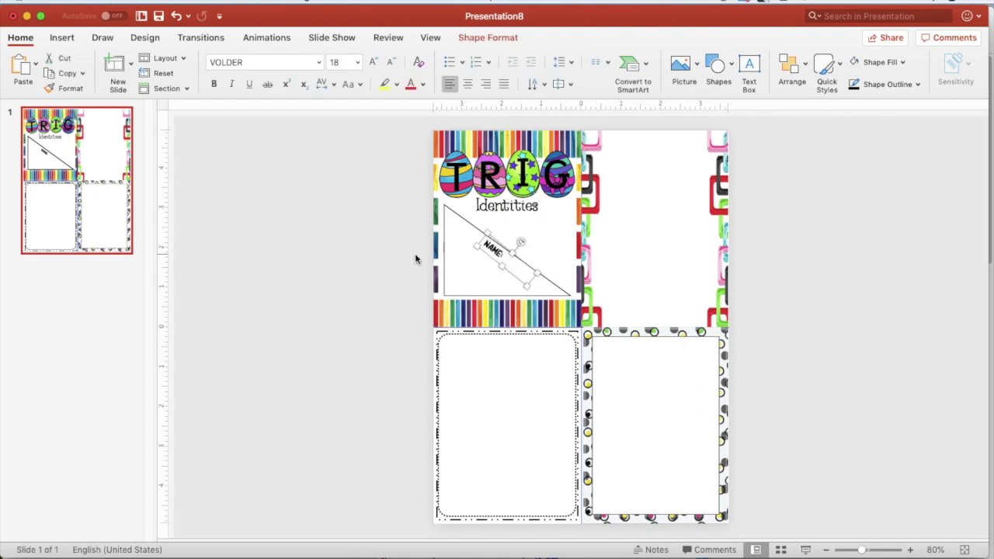
{"action": "left_click", "coordinate": [392, 258]}
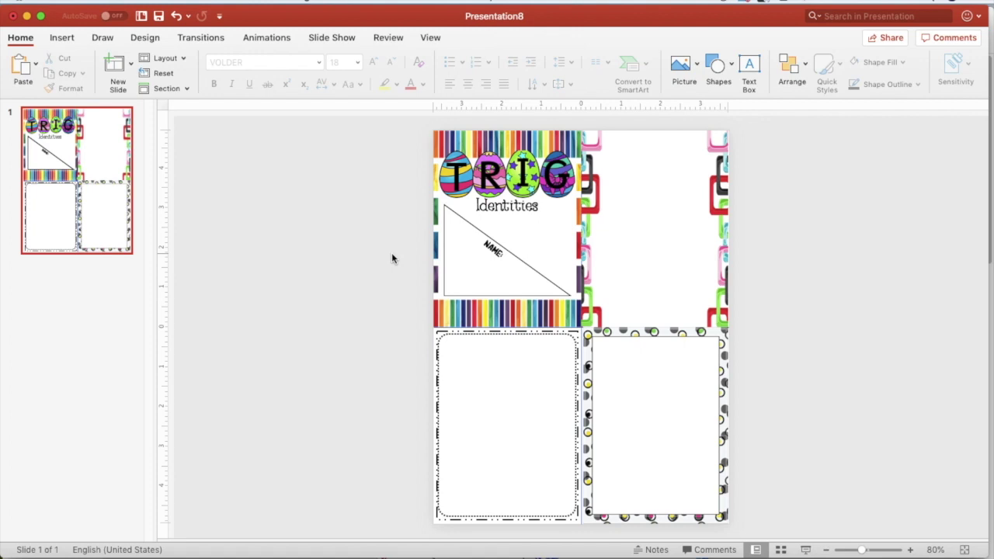
Select everything in the first quarter, including the border, egg letters, title, triangle and name label, and group it
{"action": "left_click", "coordinate": [464, 159]}
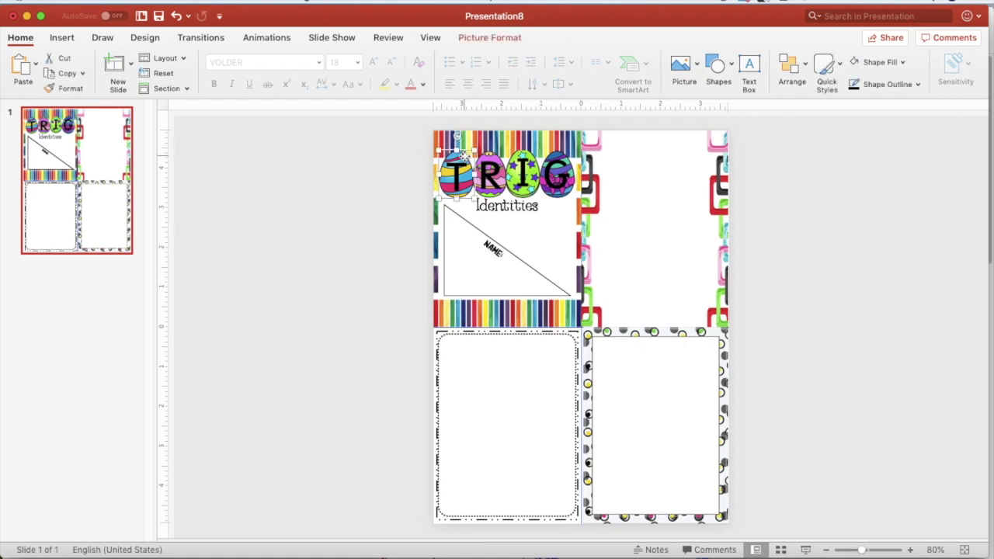
{"action": "left_click_drag", "start_coordinate": [421, 127], "coordinate": [583, 332]}
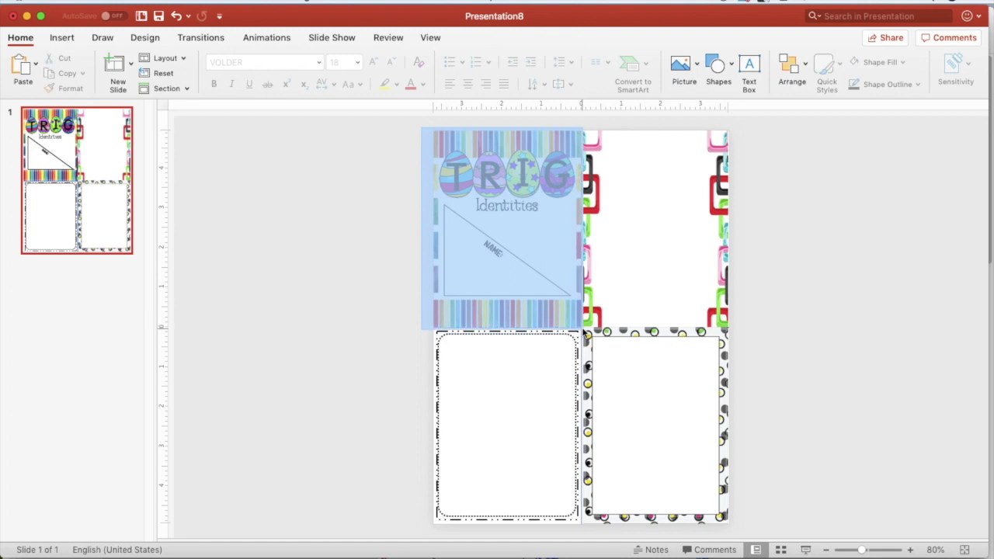
{"action": "left_click_drag", "start_coordinate": [583, 332], "coordinate": [584, 331]}
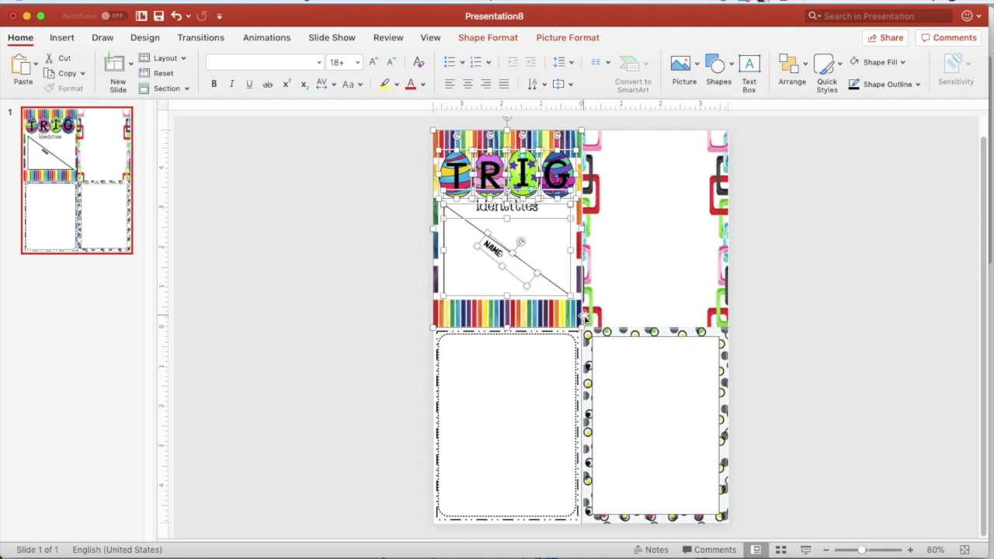
{"action": "left_click", "coordinate": [806, 67]}
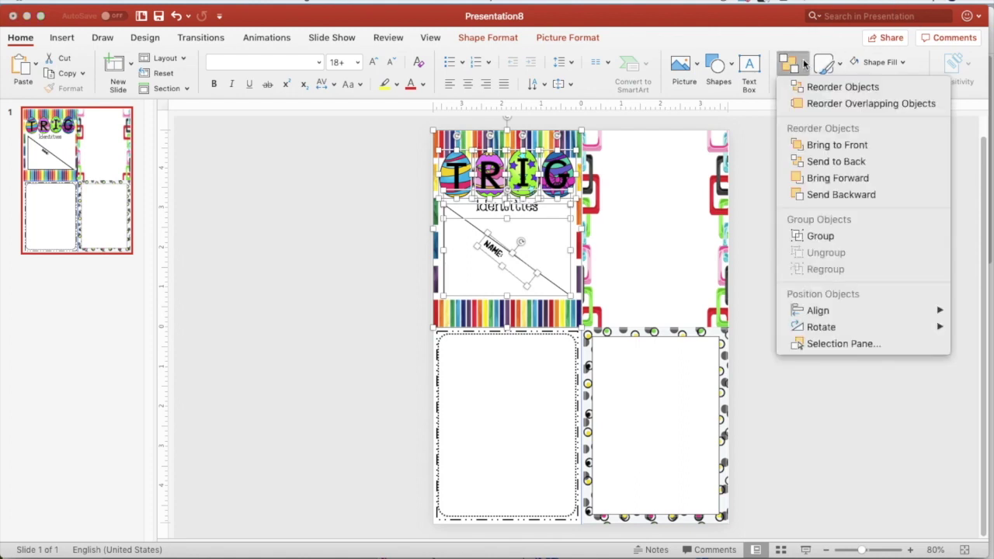
{"action": "left_click", "coordinate": [829, 236]}
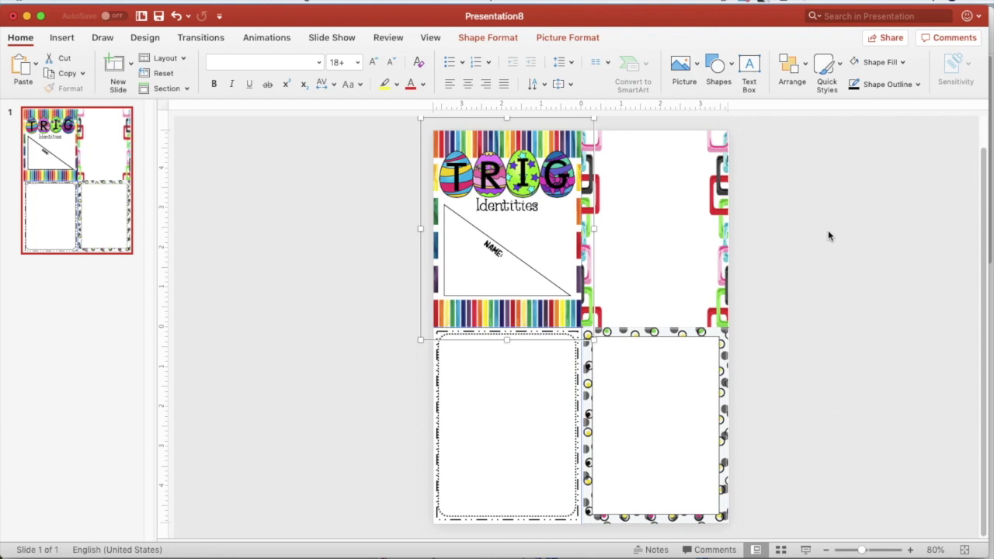
Rotate the grouped first quarter 180° so it is upside down, then deselect it
{"action": "left_click", "coordinate": [806, 68]}
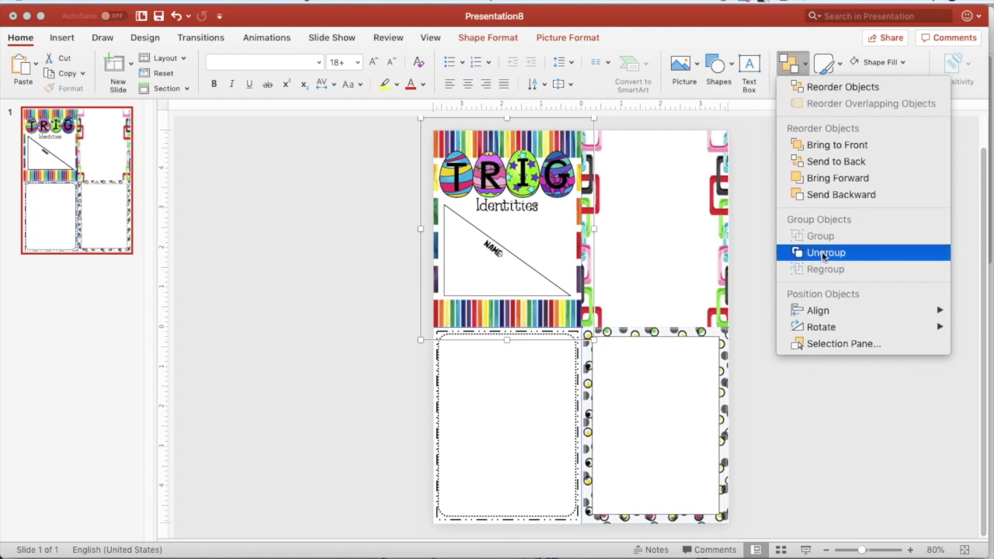
{"action": "left_click", "coordinate": [767, 254]}
{"action": "scroll", "coordinate": [767, 254], "scroll_direction": "up", "scroll_amount": 1}
{"action": "scroll", "coordinate": [766, 254], "scroll_direction": "up", "scroll_amount": 2}
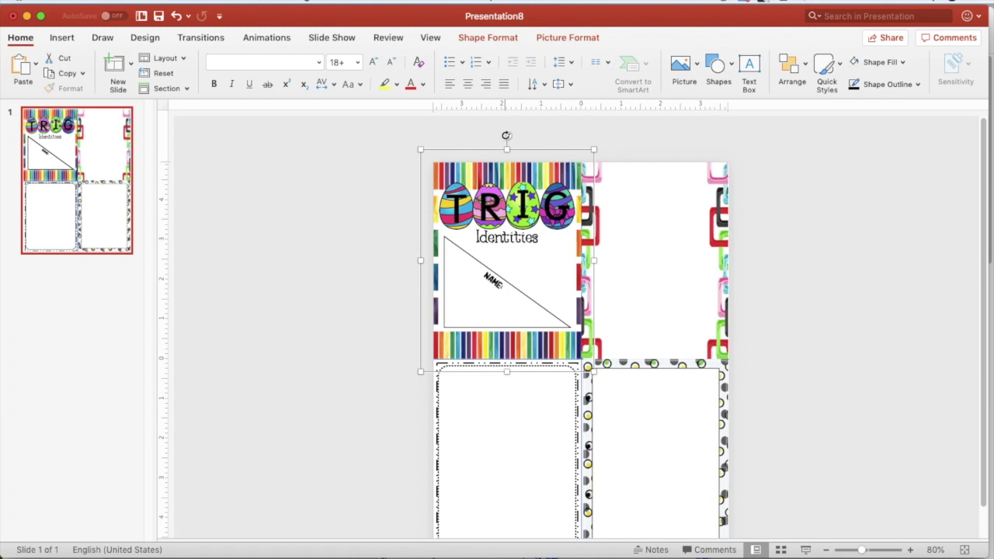
{"action": "left_click_drag", "start_coordinate": [505, 135], "coordinate": [509, 327]}
{"action": "left_click", "coordinate": [370, 246]}
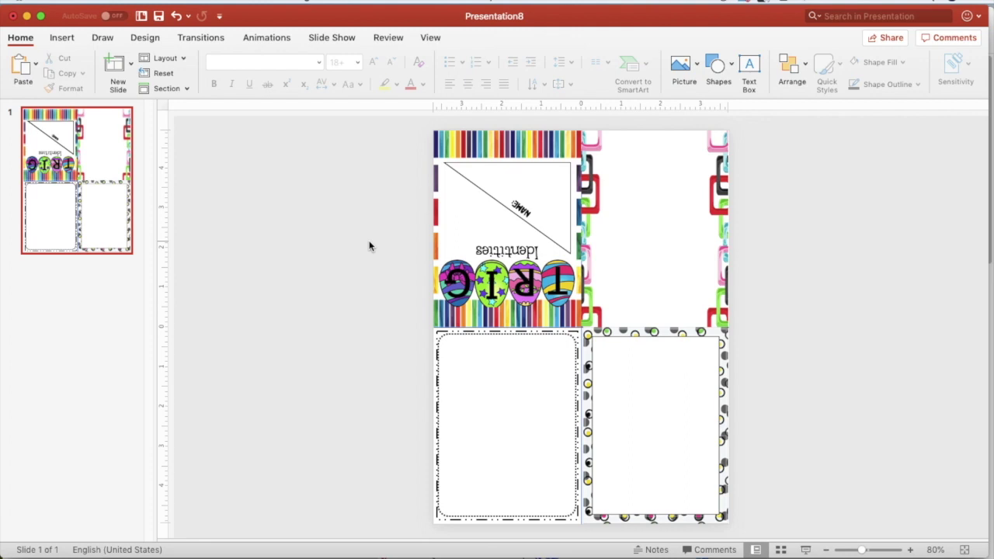
Copy the "Identities" title from the group and place the copy at the lower end of the second quarter
{"action": "left_click", "coordinate": [666, 225]}
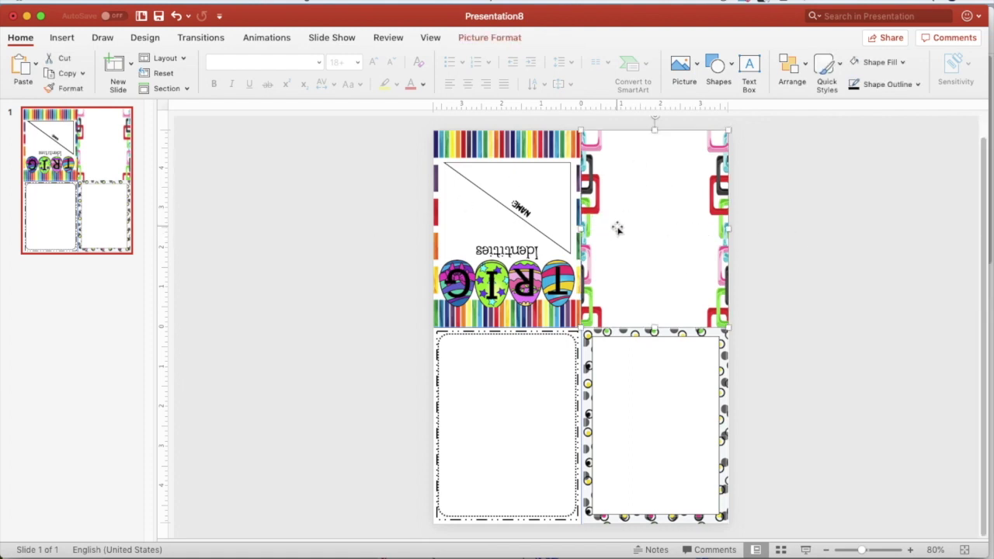
{"action": "left_click", "coordinate": [336, 224]}
{"action": "left_click", "coordinate": [493, 241]}
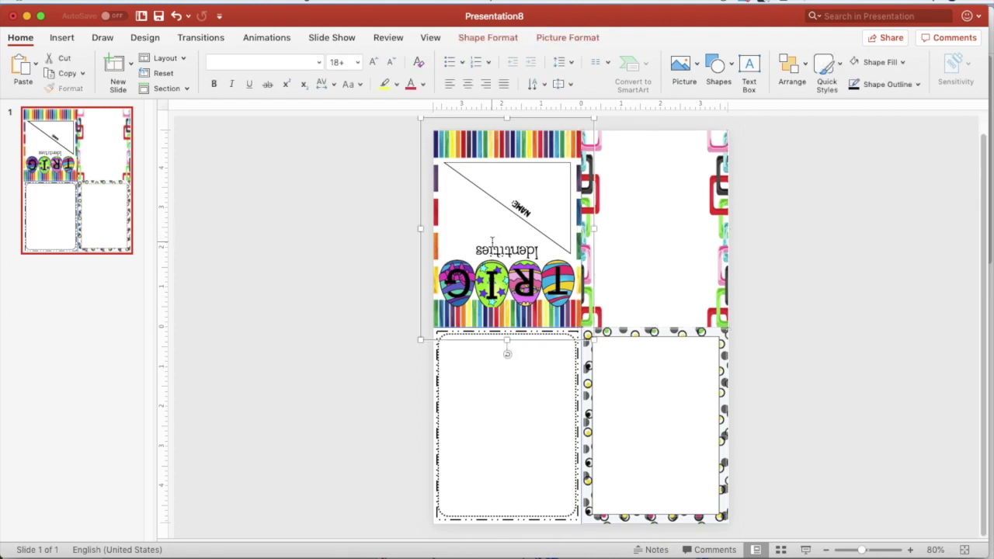
{"action": "left_click", "coordinate": [493, 241]}
{"action": "left_click", "coordinate": [491, 239]}
{"action": "key", "text": "super+c"}
{"action": "key", "text": "super+v"}
{"action": "left_click_drag", "start_coordinate": [489, 247], "coordinate": [636, 292]}
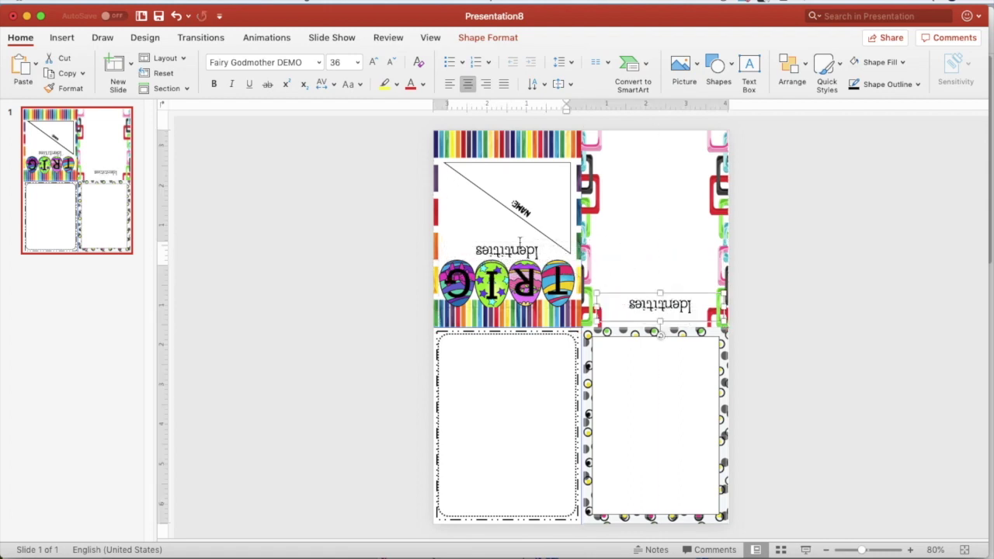
Rotate the copied title to 0° and change its text to "Pythagorean Identities"
{"action": "left_click", "coordinate": [519, 241]}
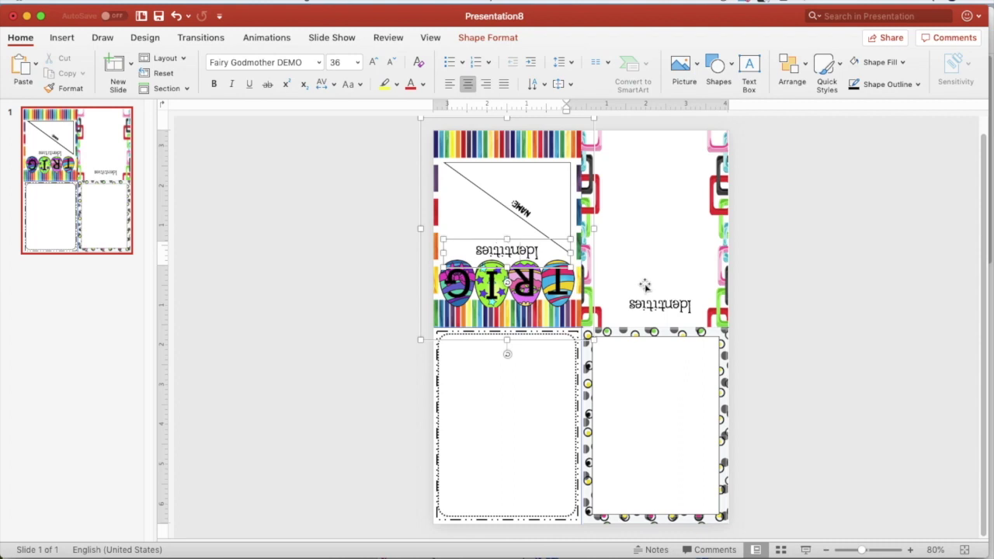
{"action": "left_click", "coordinate": [659, 304]}
{"action": "double_click", "coordinate": [657, 308]}
{"action": "left_click_drag", "start_coordinate": [659, 334], "coordinate": [673, 260]}
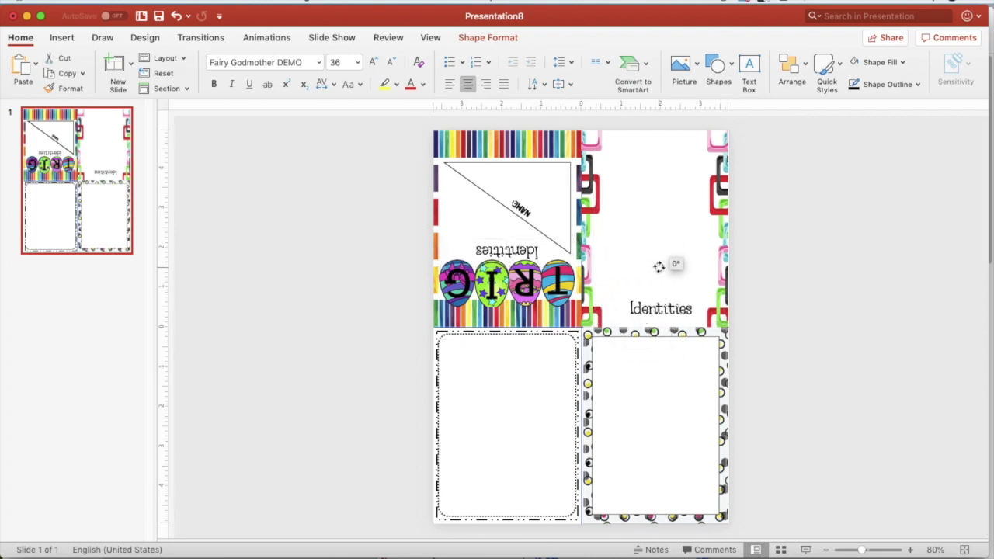
{"action": "left_click", "coordinate": [627, 308]}
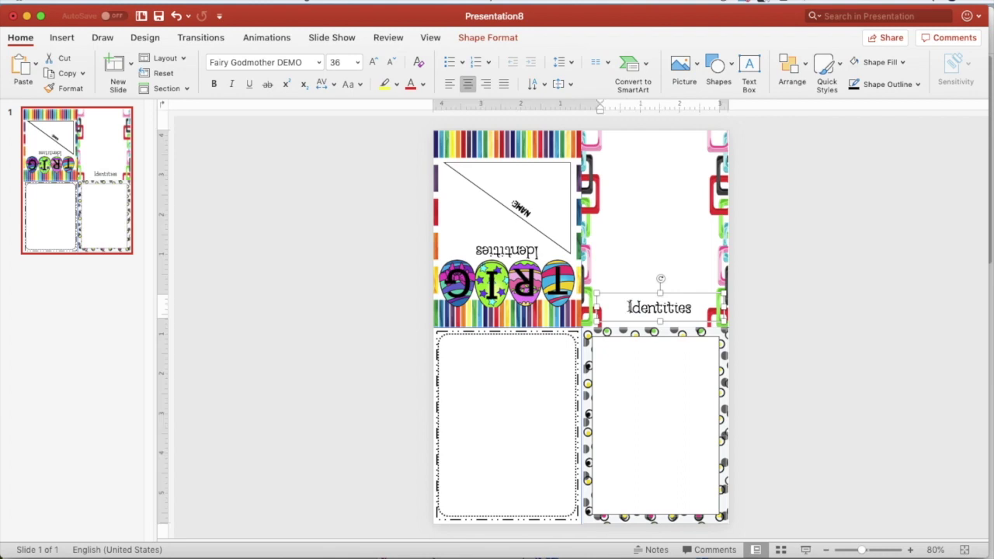
{"action": "type", "text": "Pythagorea"}
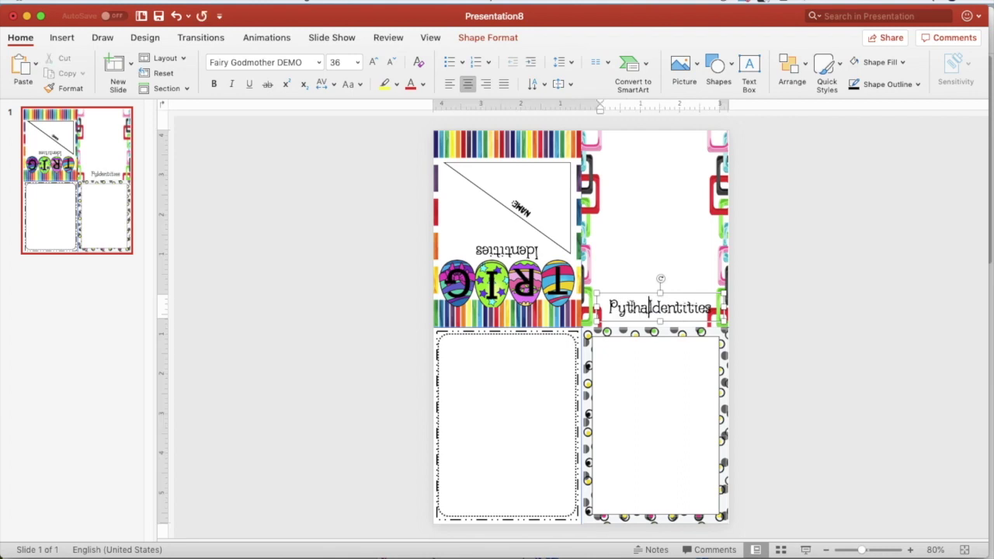
{"action": "type", "text": "n"}
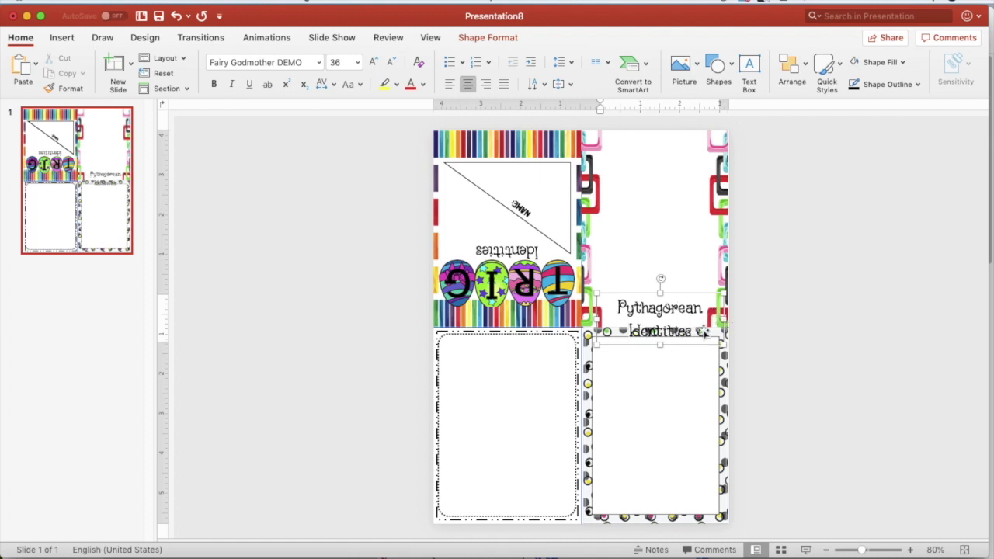
Rotate the "Pythagorean Identities" title 180° and move it up inside the second quarter's border
{"action": "left_click_drag", "start_coordinate": [661, 278], "coordinate": [658, 342]}
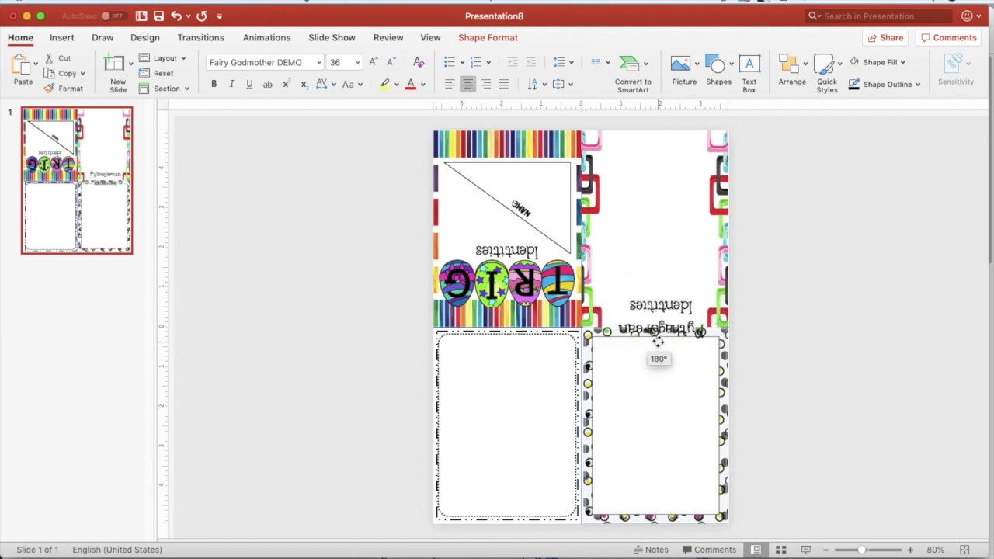
{"action": "left_click_drag", "start_coordinate": [658, 342], "coordinate": [668, 330]}
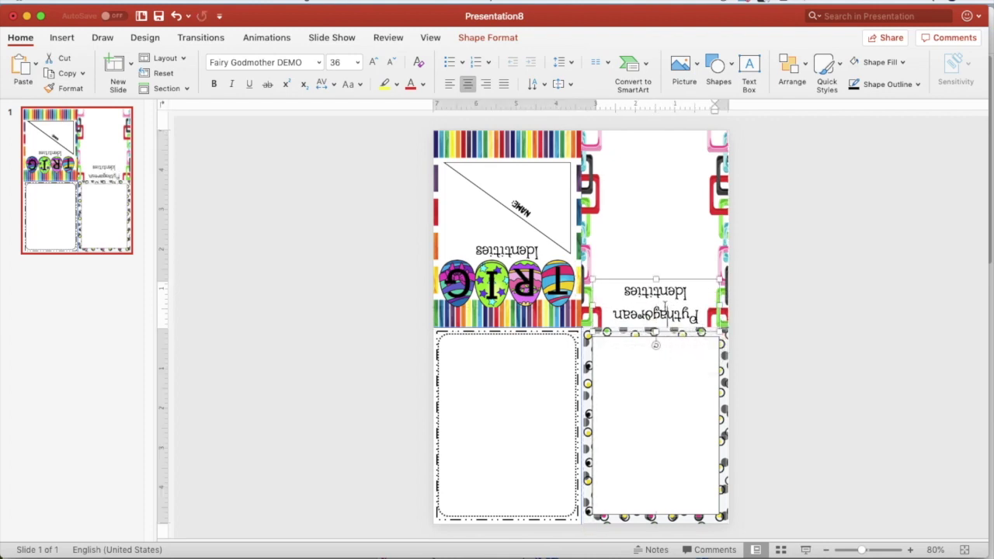
Reduce the font size of the "Pythagorean Identities" title to 24
{"action": "double_click", "coordinate": [690, 314]}
{"action": "left_click", "coordinate": [623, 291]}
{"action": "left_click_drag", "start_coordinate": [624, 291], "coordinate": [652, 339]}
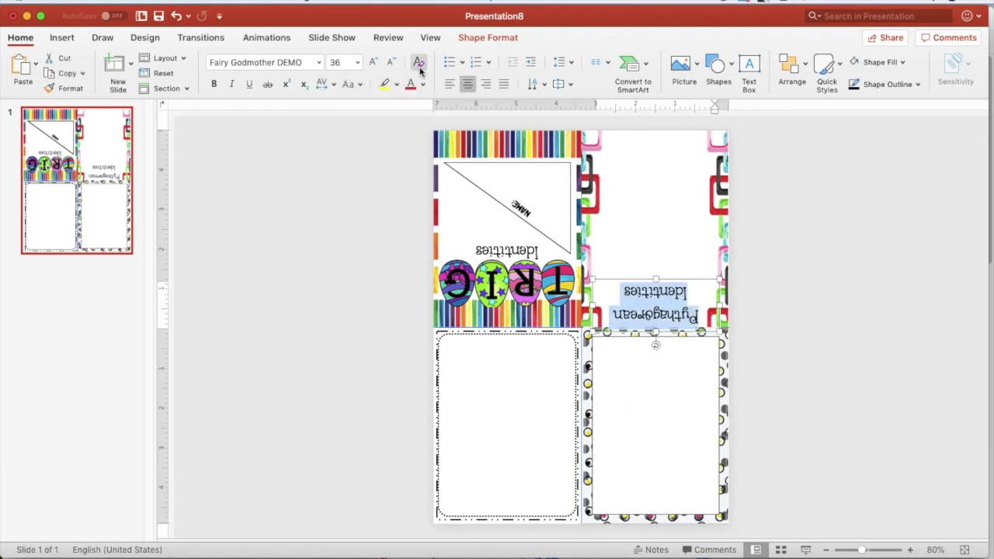
{"action": "left_click", "coordinate": [383, 65]}
{"action": "left_click", "coordinate": [384, 65]}
{"action": "left_click", "coordinate": [384, 65]}
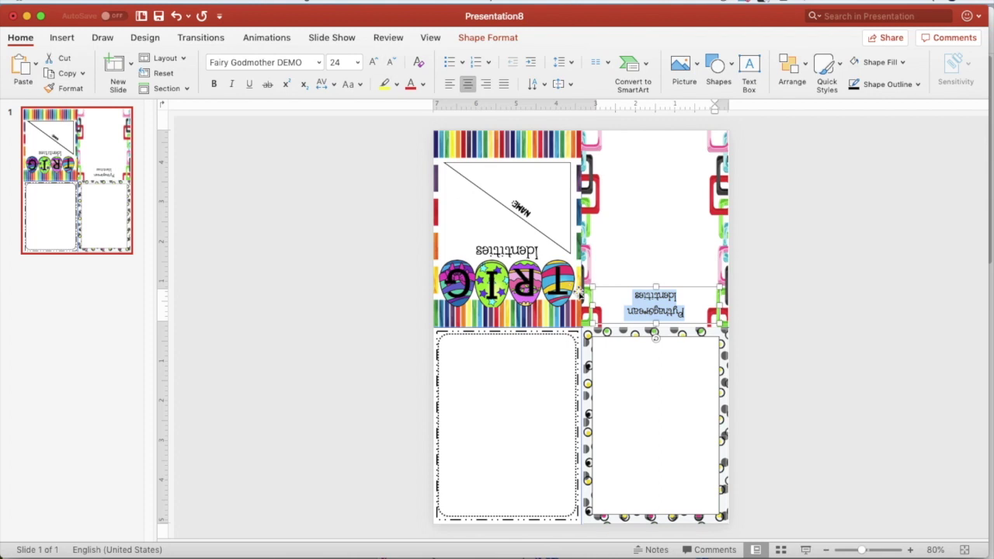
Widen the "Pythagorean Identities" text box on both sides to span the second quarter, then deselect it
{"action": "left_click_drag", "start_coordinate": [592, 306], "coordinate": [585, 307]}
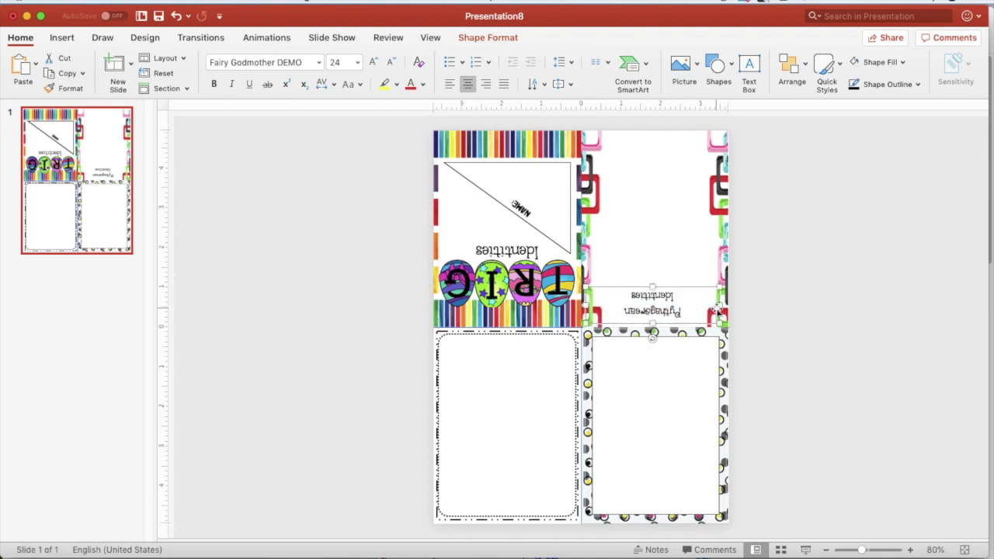
{"action": "left_click_drag", "start_coordinate": [721, 308], "coordinate": [727, 307]}
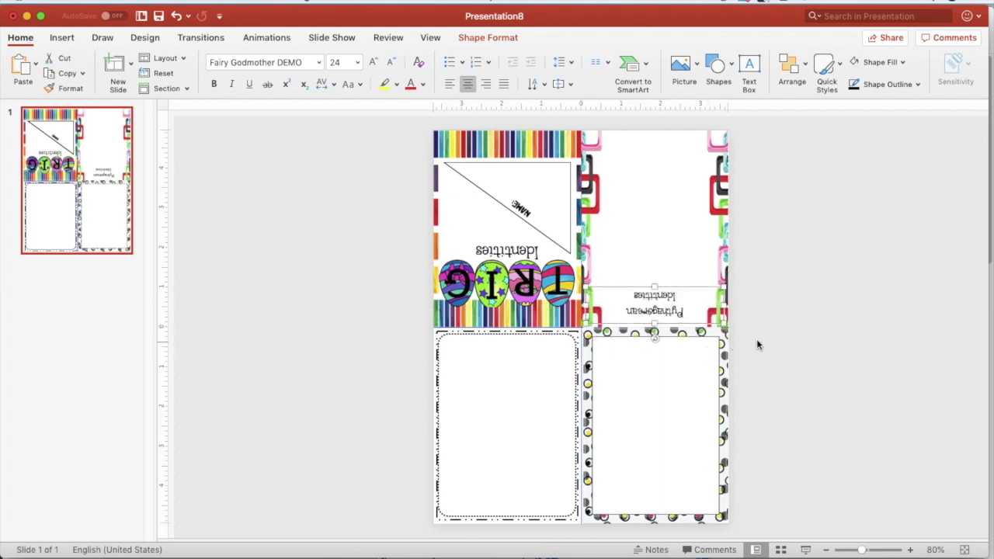
{"action": "left_click", "coordinate": [805, 338]}
Copy the "Pythagorean Identities" title and place the copy upright at the upper end of the third quarter
{"action": "left_click", "coordinate": [676, 297]}
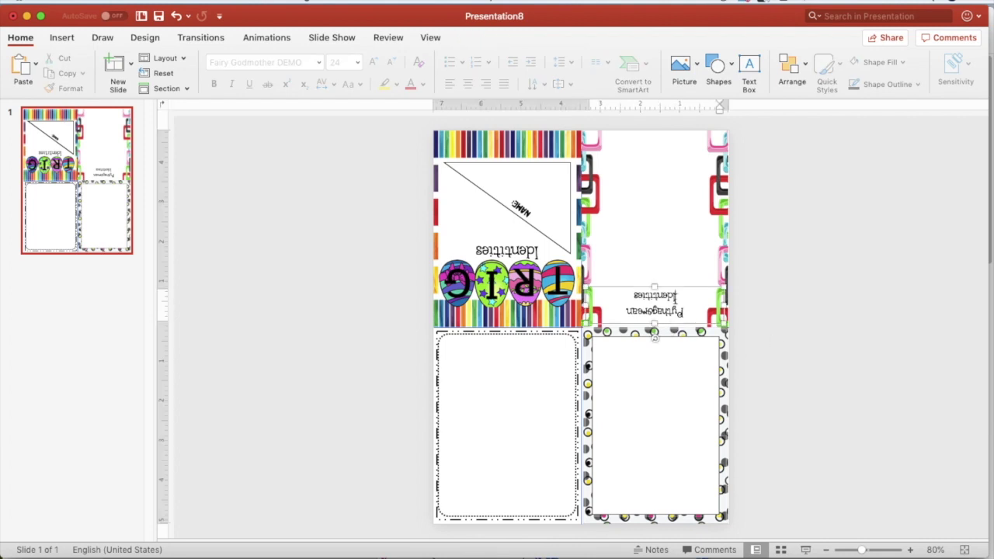
{"action": "left_click", "coordinate": [677, 287]}
{"action": "left_click_drag", "start_coordinate": [655, 335], "coordinate": [484, 336]}
Change the copied title to "Basic Identities" on a single line and nudge it into place inside the dotted border
{"action": "left_click", "coordinate": [534, 345]}
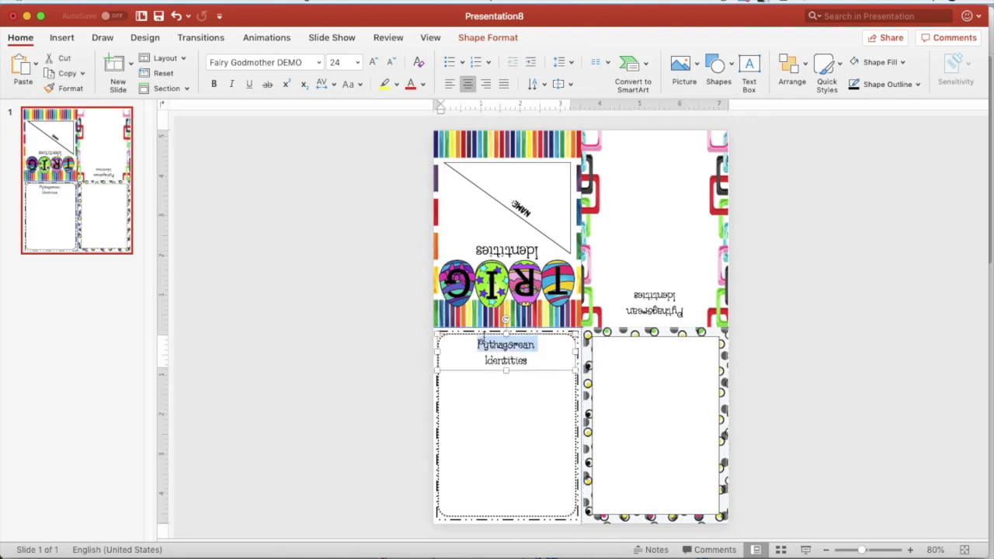
{"action": "type", "text": "Basic Trig"}
{"action": "key", "text": "BackSpace"}
{"action": "key", "text": "BackSpace"}
{"action": "key", "text": "BackSpace"}
{"action": "key", "text": "BackSpace"}
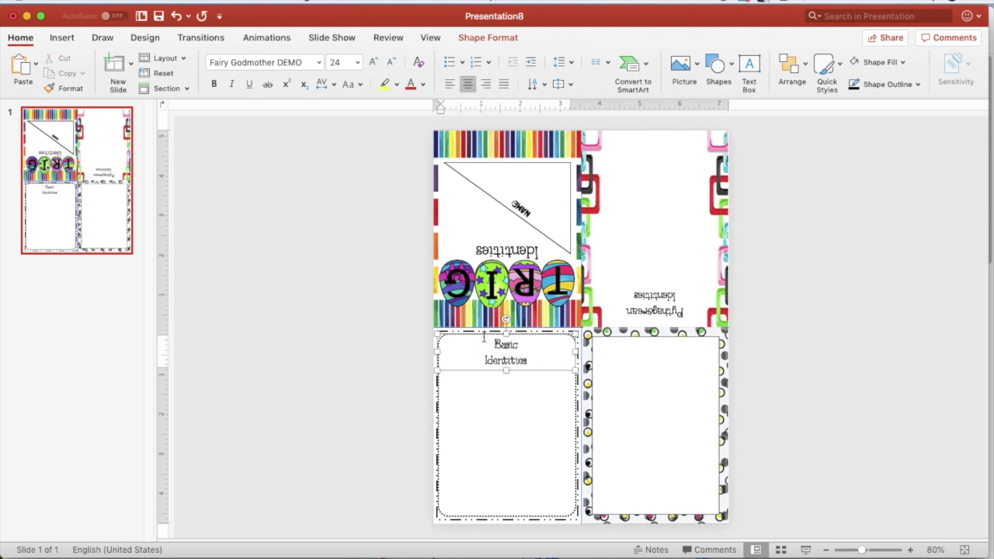
{"action": "key", "text": "Escape"}
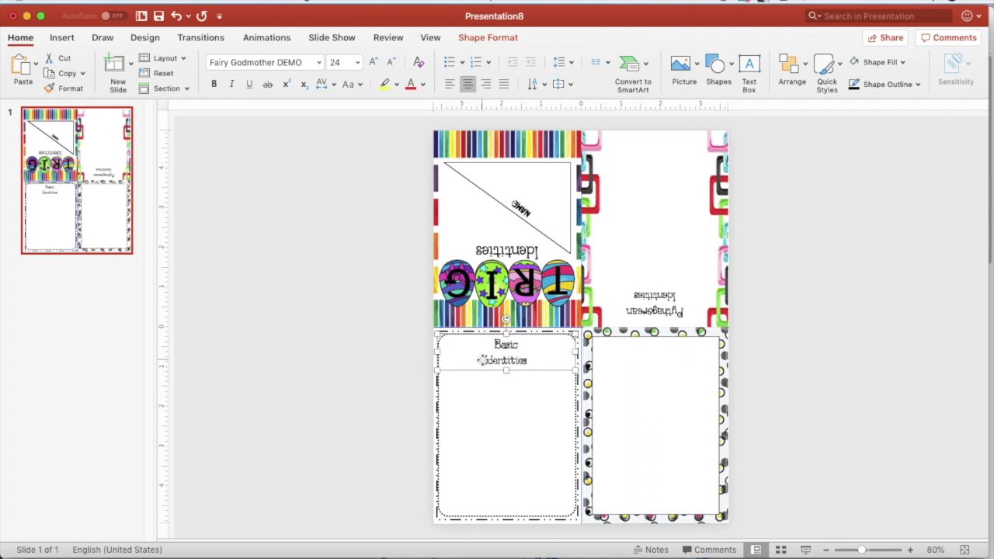
{"action": "left_click", "coordinate": [488, 358]}
{"action": "key", "text": "BackSpace"}
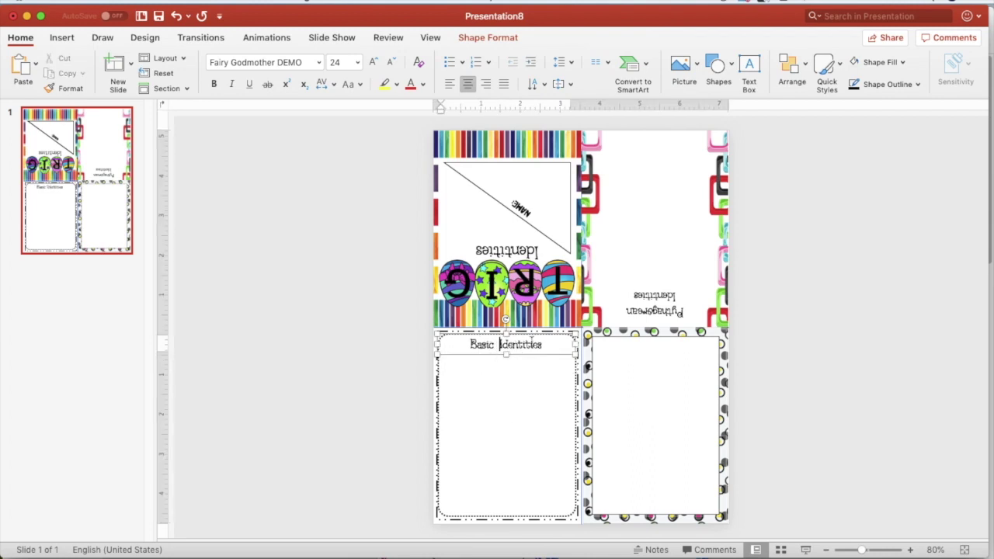
{"action": "left_click_drag", "start_coordinate": [533, 353], "coordinate": [535, 355]}
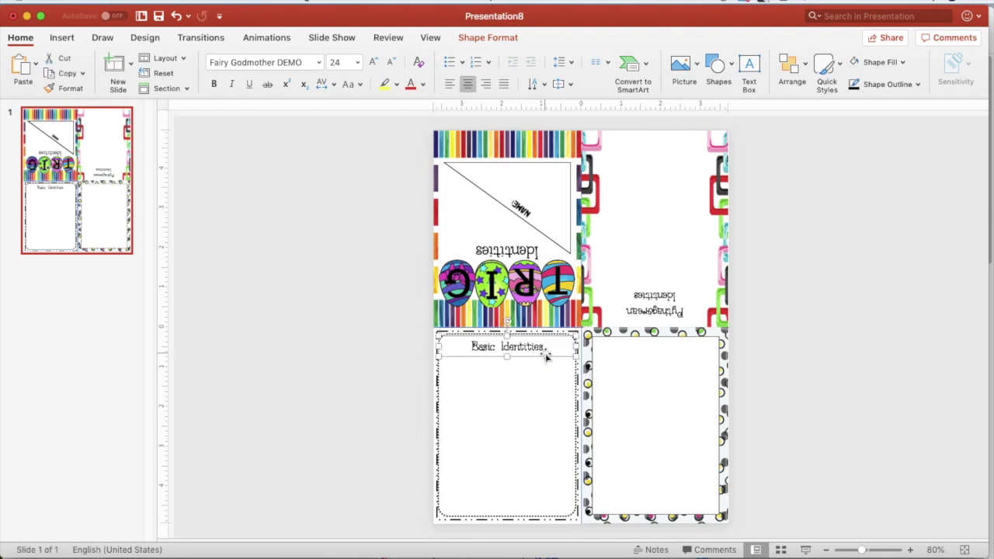
Paste a copy of the "Basic Identities" title into the fourth quarter and change its text to "Even-Odd Identities"
{"action": "key", "text": "super+v"}
{"action": "mouse_move", "coordinate": [548, 366]}
{"action": "left_mouse_down"}
{"action": "mouse_move", "coordinate": [685, 364]}
{"action": "mouse_move", "coordinate": [691, 348]}
{"action": "mouse_move", "coordinate": [566, 345]}
{"action": "left_mouse_up"}
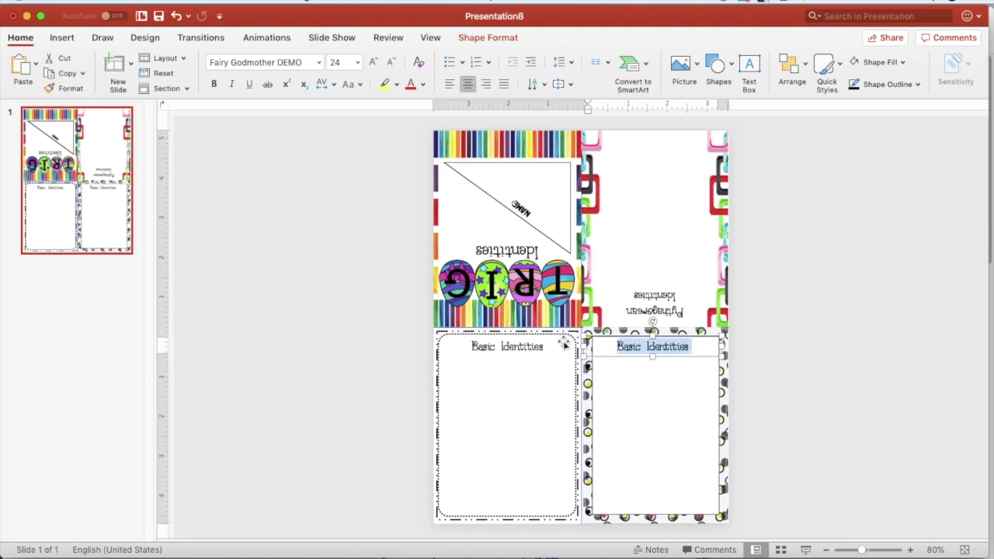
{"action": "left_click_drag", "start_coordinate": [645, 348], "coordinate": [610, 347]}
{"action": "type", "text": "Even-Odd"}
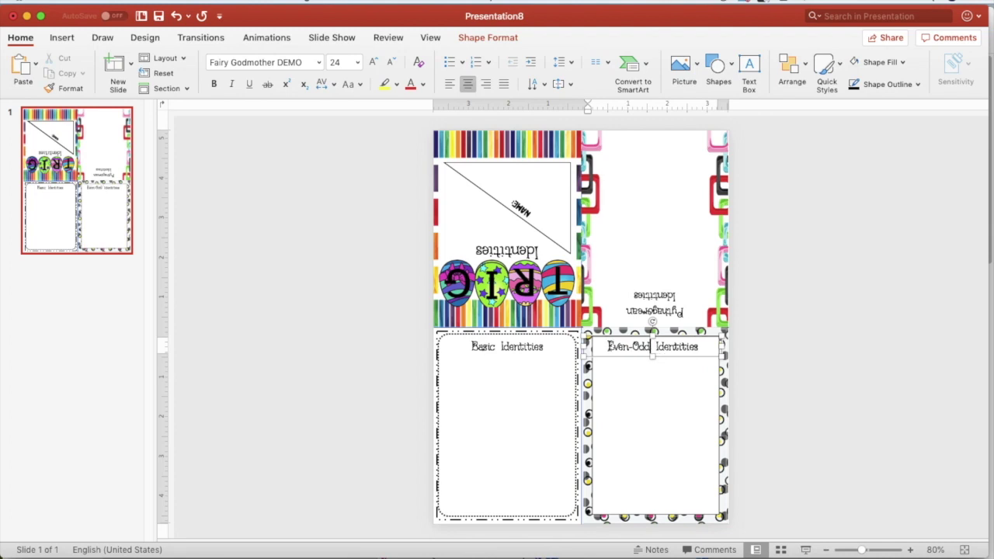
{"action": "left_click", "coordinate": [819, 414]}
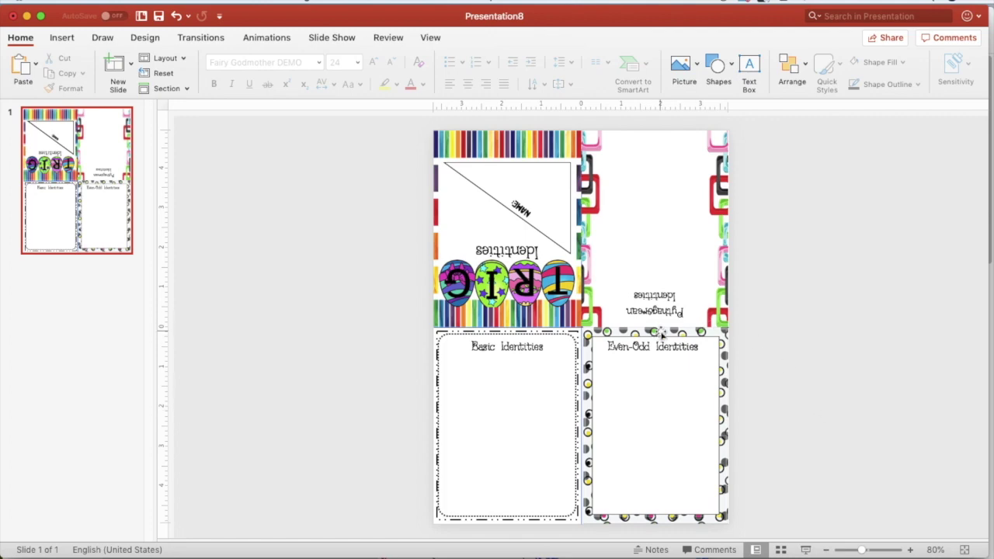
Move the fourth quarter's border and the TRIG cover group off the horizontal center line and delete that line
{"action": "left_click", "coordinate": [911, 550]}
{"action": "left_click", "coordinate": [911, 550]}
{"action": "left_click", "coordinate": [911, 550]}
{"action": "left_click", "coordinate": [911, 550]}
{"action": "left_click", "coordinate": [911, 550]}
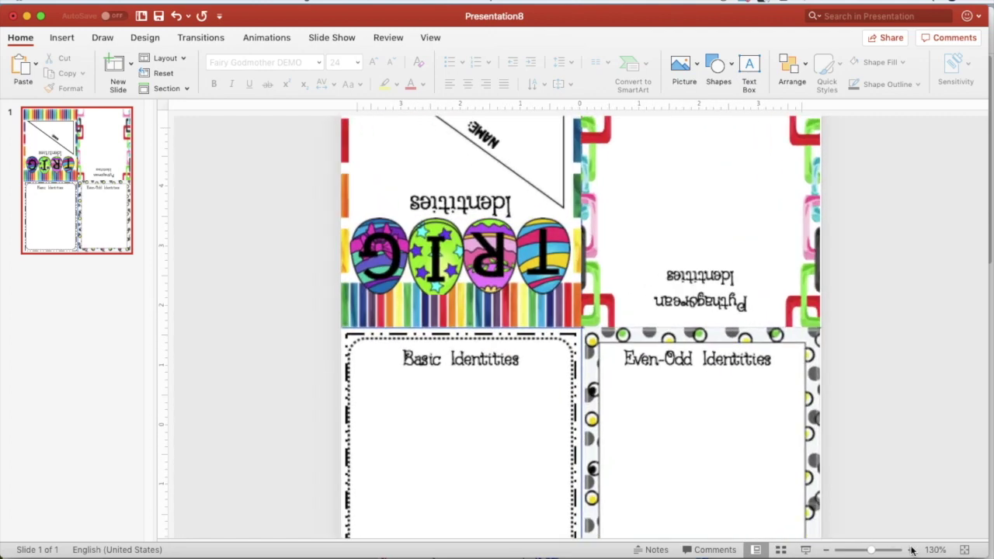
{"action": "left_click", "coordinate": [911, 550]}
{"action": "left_click", "coordinate": [582, 333]}
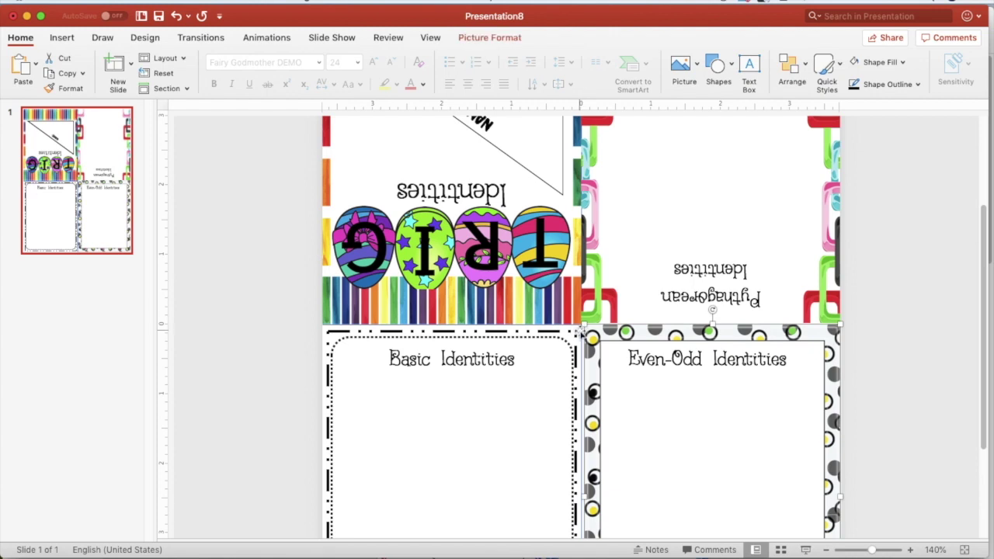
{"action": "left_click_drag", "start_coordinate": [712, 324], "coordinate": [712, 332]}
{"action": "left_click", "coordinate": [581, 328]}
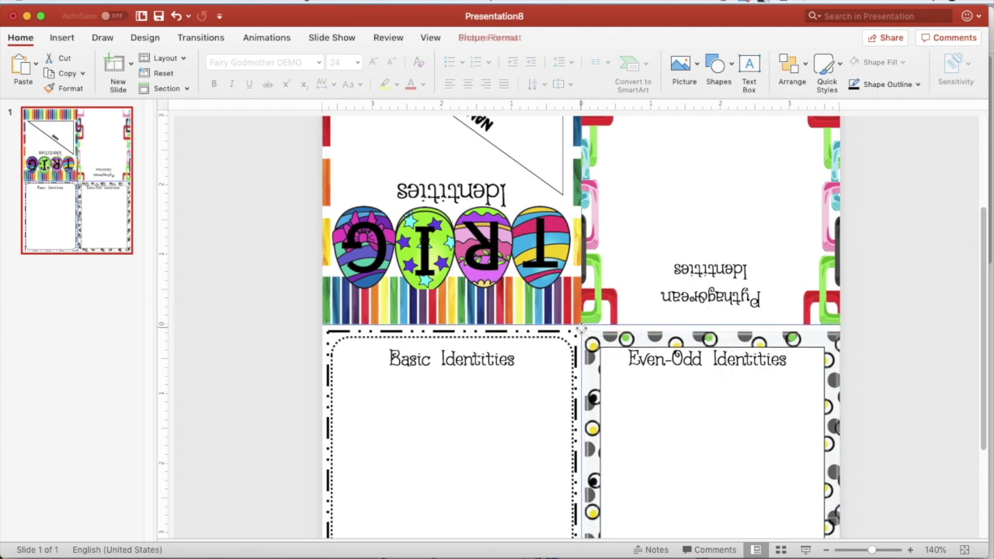
{"action": "left_click_drag", "start_coordinate": [582, 329], "coordinate": [577, 325]}
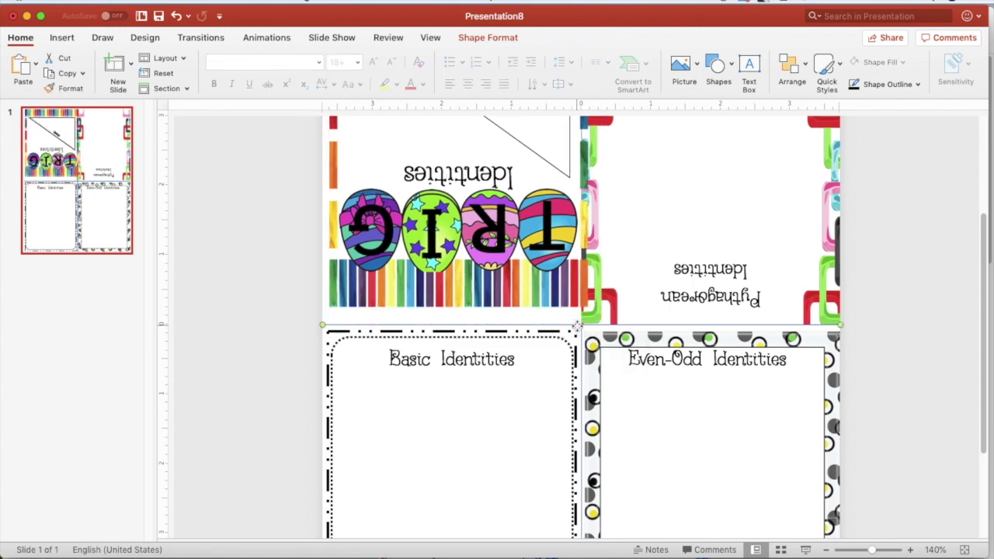
{"action": "key", "text": "Escape"}
Move the fourth quarter's circle border away from the vertical center line and delete that line
{"action": "left_click", "coordinate": [584, 333]}
{"action": "left_click_drag", "start_coordinate": [684, 332], "coordinate": [701, 332]}
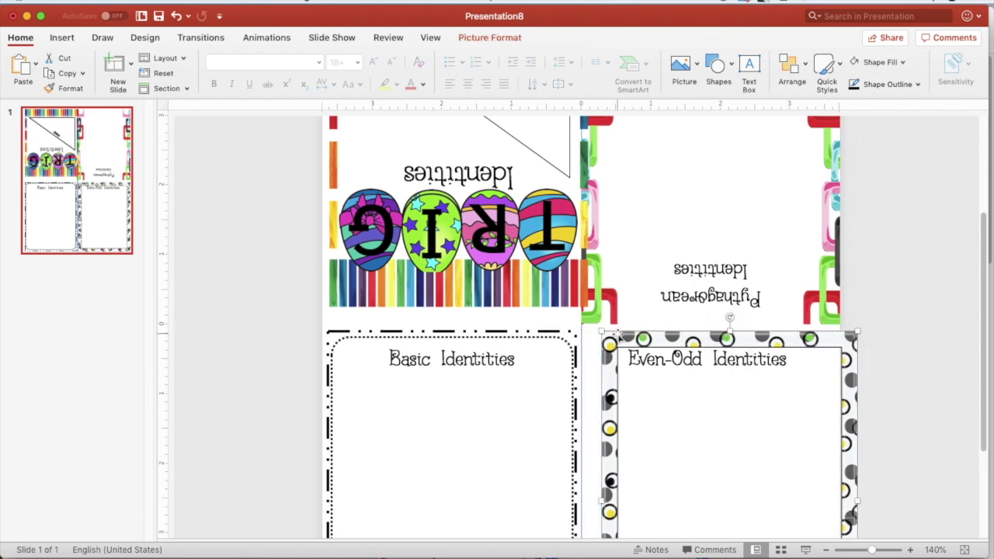
{"action": "left_click", "coordinate": [581, 331]}
{"action": "left_click", "coordinate": [583, 333]}
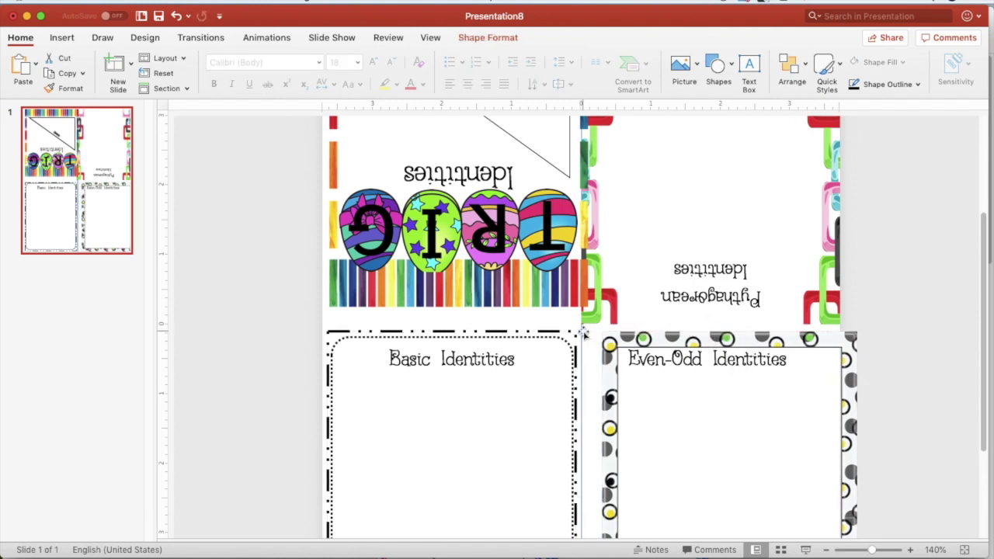
Move the TRIG cover group and the circle border back to the center edges of their quarters
{"action": "left_click_drag", "start_coordinate": [549, 292], "coordinate": [543, 305]}
{"action": "left_click_drag", "start_coordinate": [643, 336], "coordinate": [621, 330]}
{"action": "left_click", "coordinate": [894, 328]}
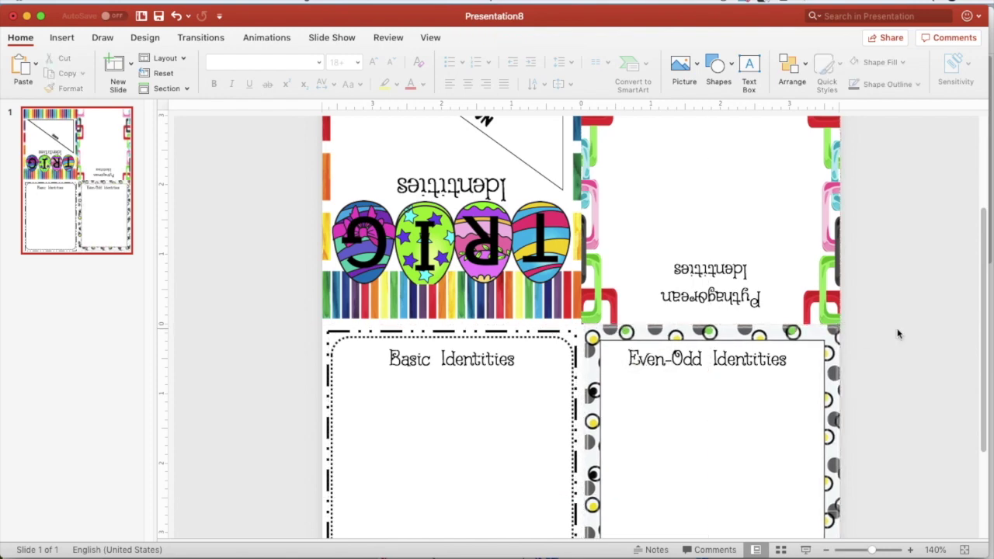
Align the TRIG cover group with the upper edge of the page and deselect it
{"action": "left_click", "coordinate": [826, 550]}
{"action": "left_click", "coordinate": [826, 550]}
{"action": "left_click", "coordinate": [826, 550]}
{"action": "left_click", "coordinate": [825, 550]}
{"action": "left_click", "coordinate": [825, 549]}
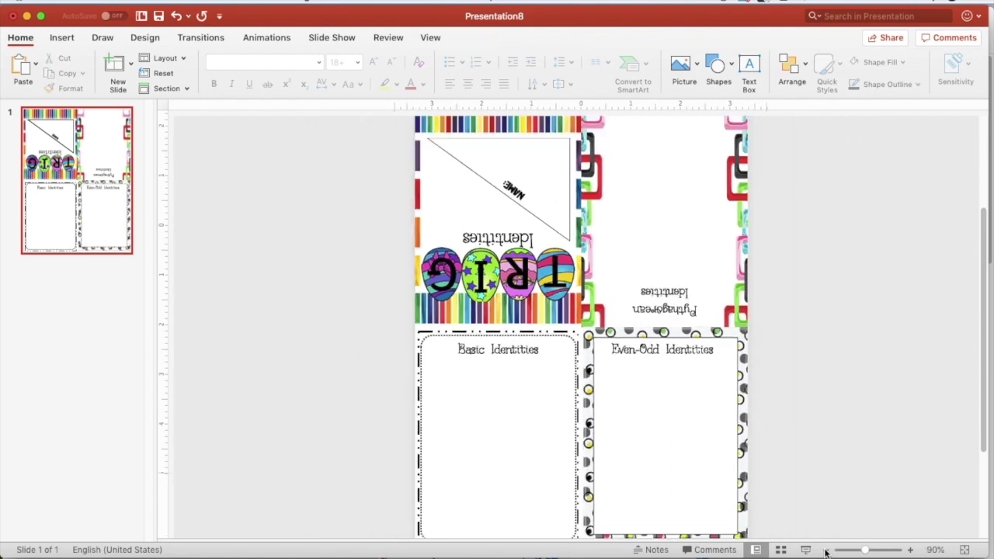
{"action": "left_click", "coordinate": [825, 550]}
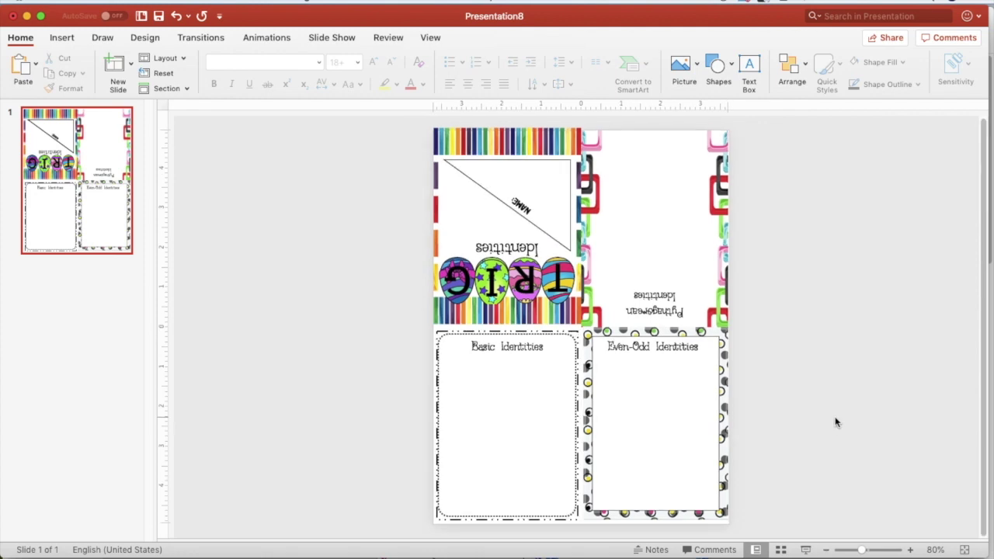
{"action": "left_click_drag", "start_coordinate": [528, 129], "coordinate": [528, 132]}
{"action": "left_click", "coordinate": [895, 200]}
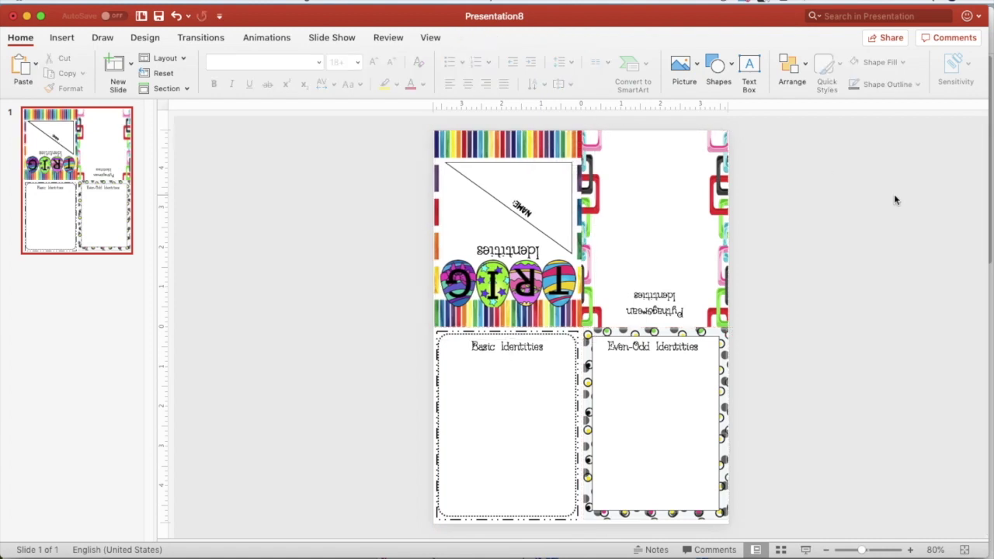